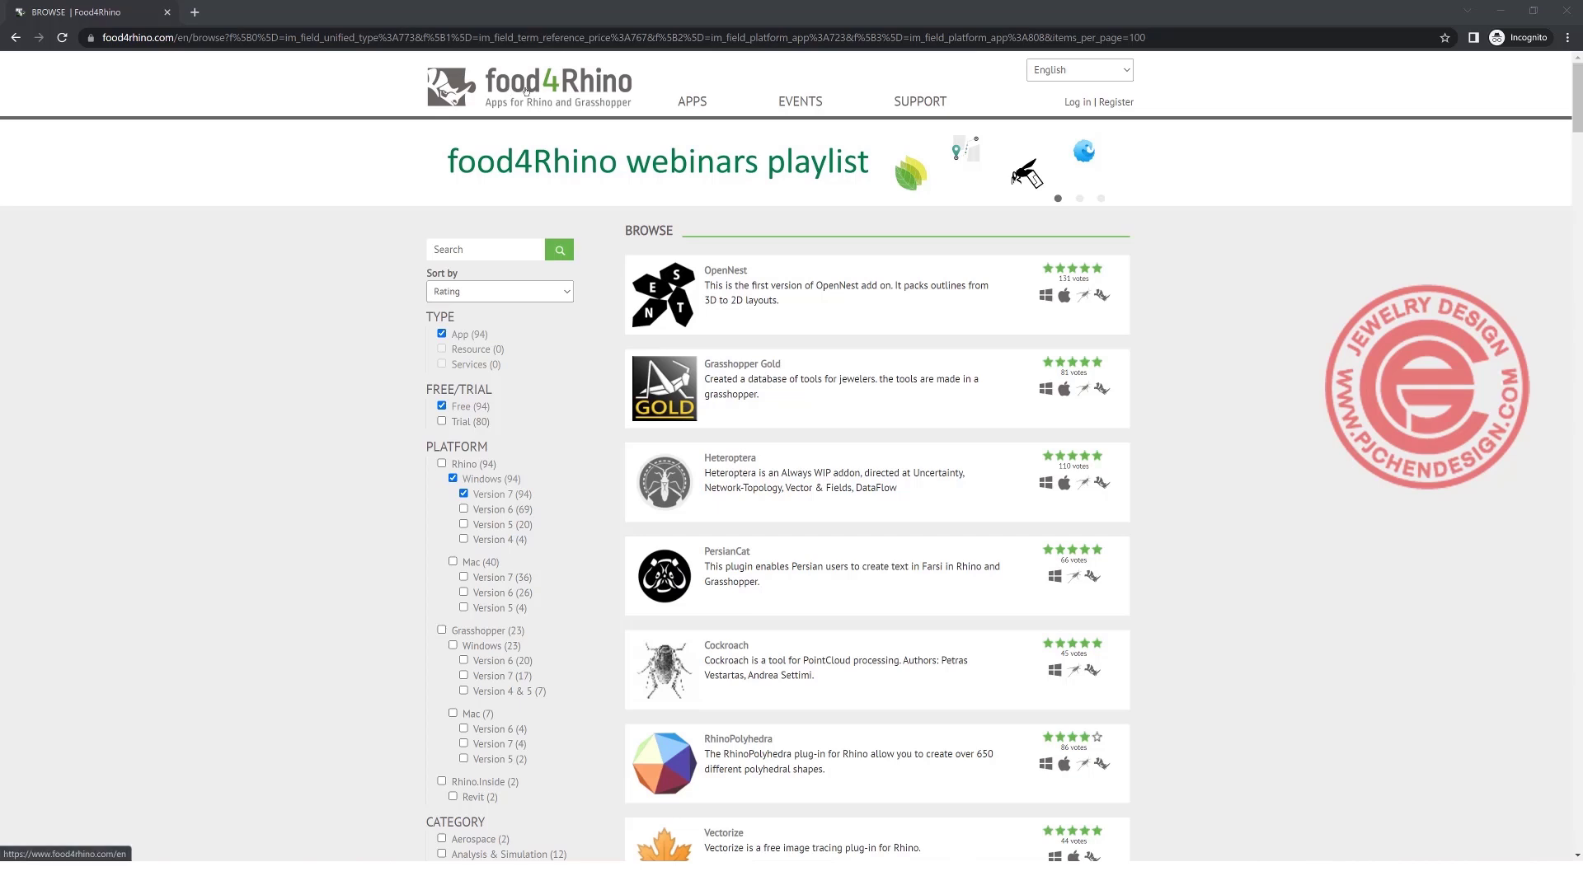
Search the food4Rhino app listing for "hamster" and open the Hamster plugin page.
click(469, 247)
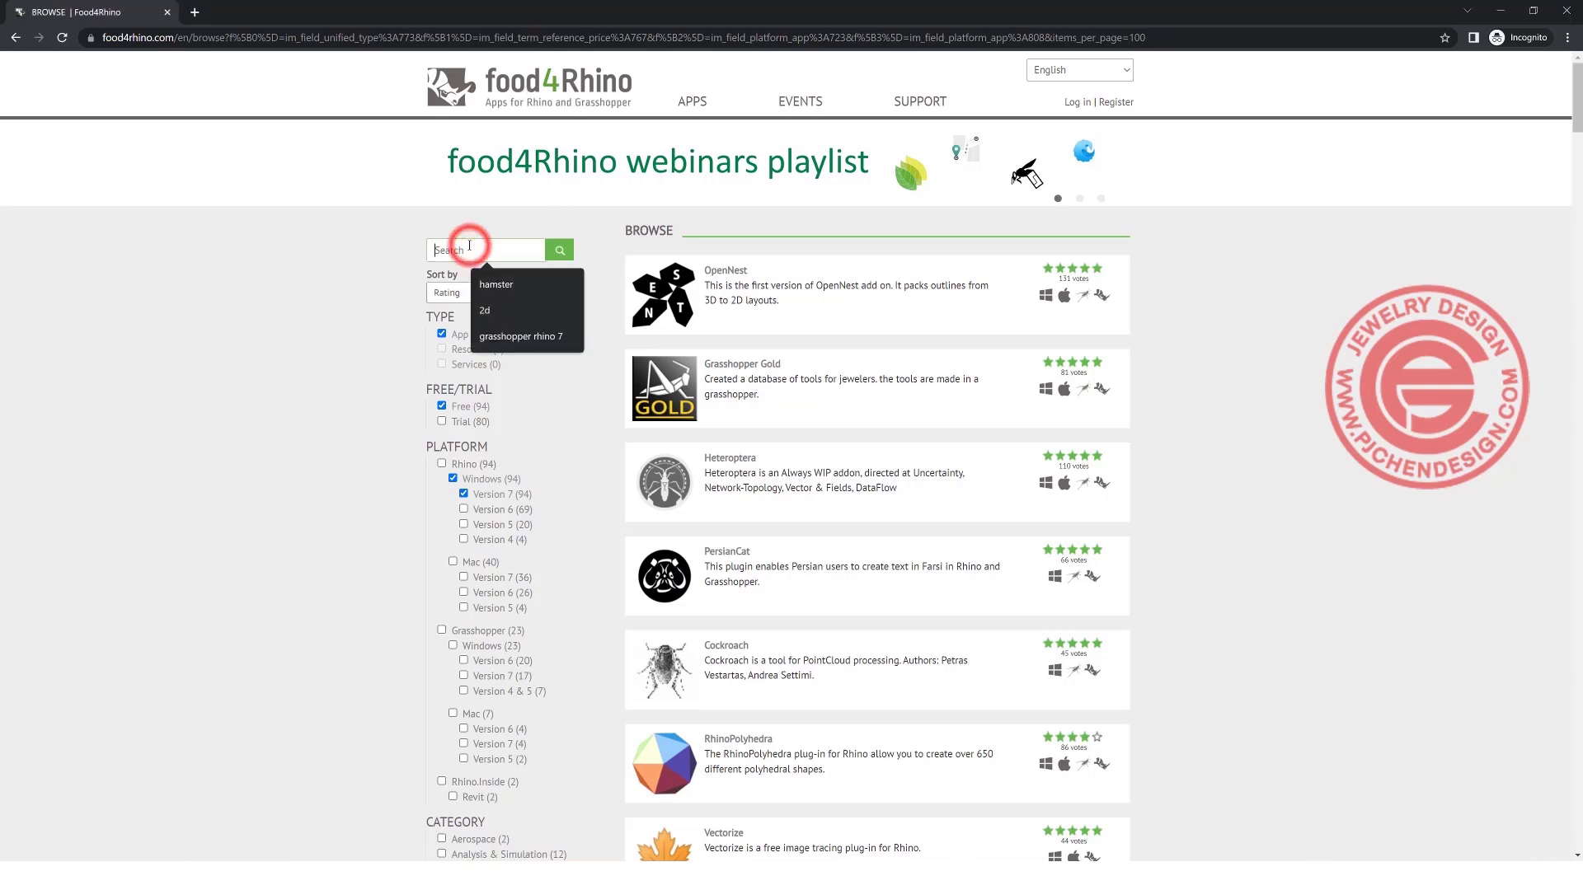
text(hams)
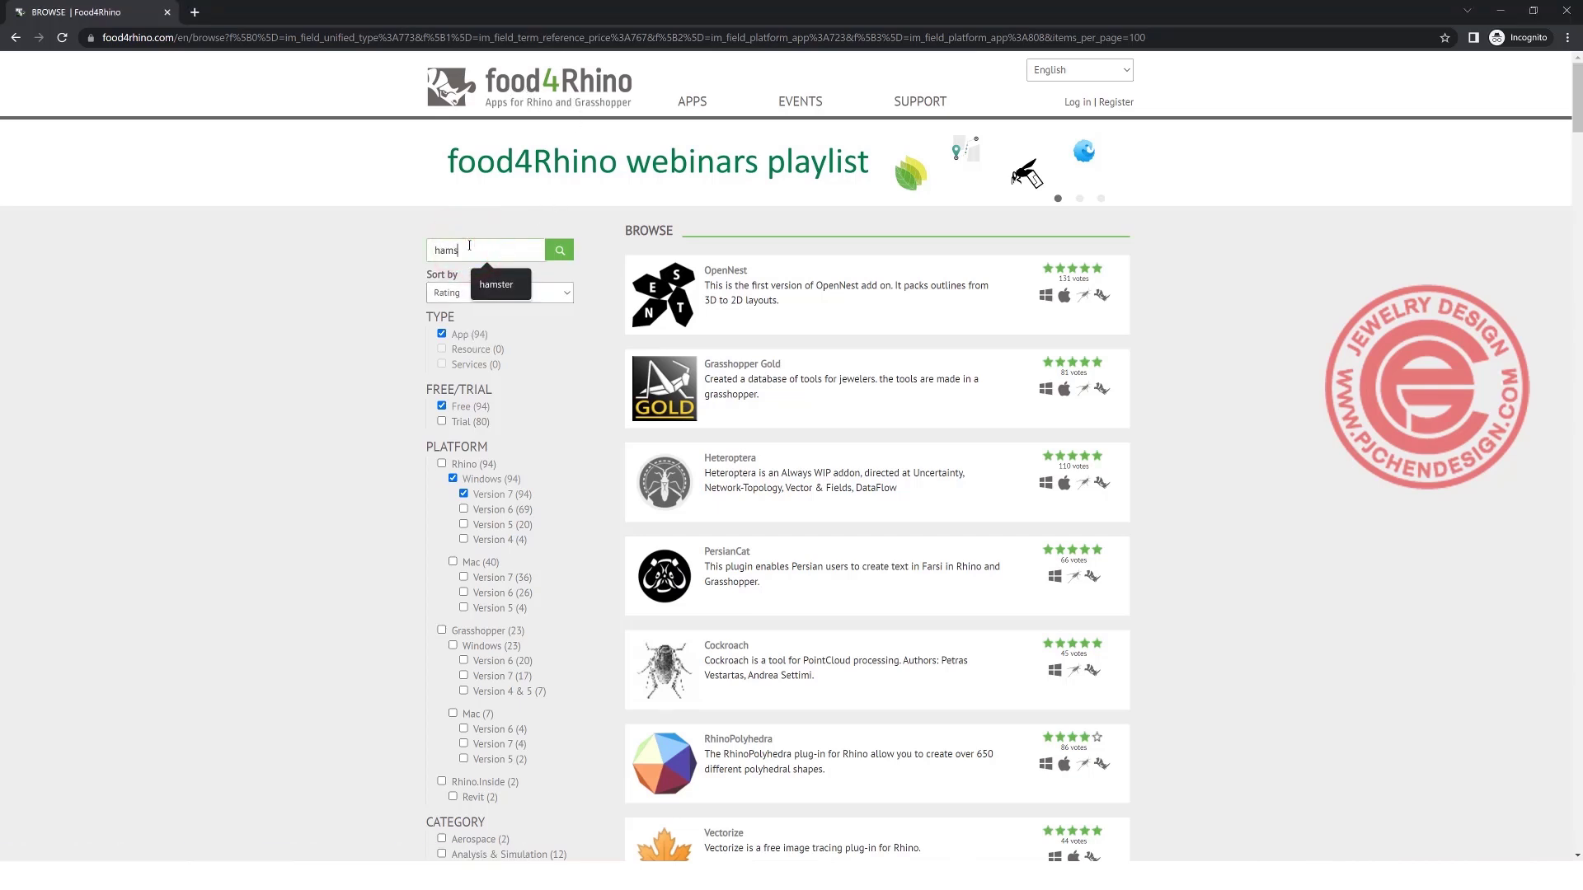
text(ter)
click(562, 249)
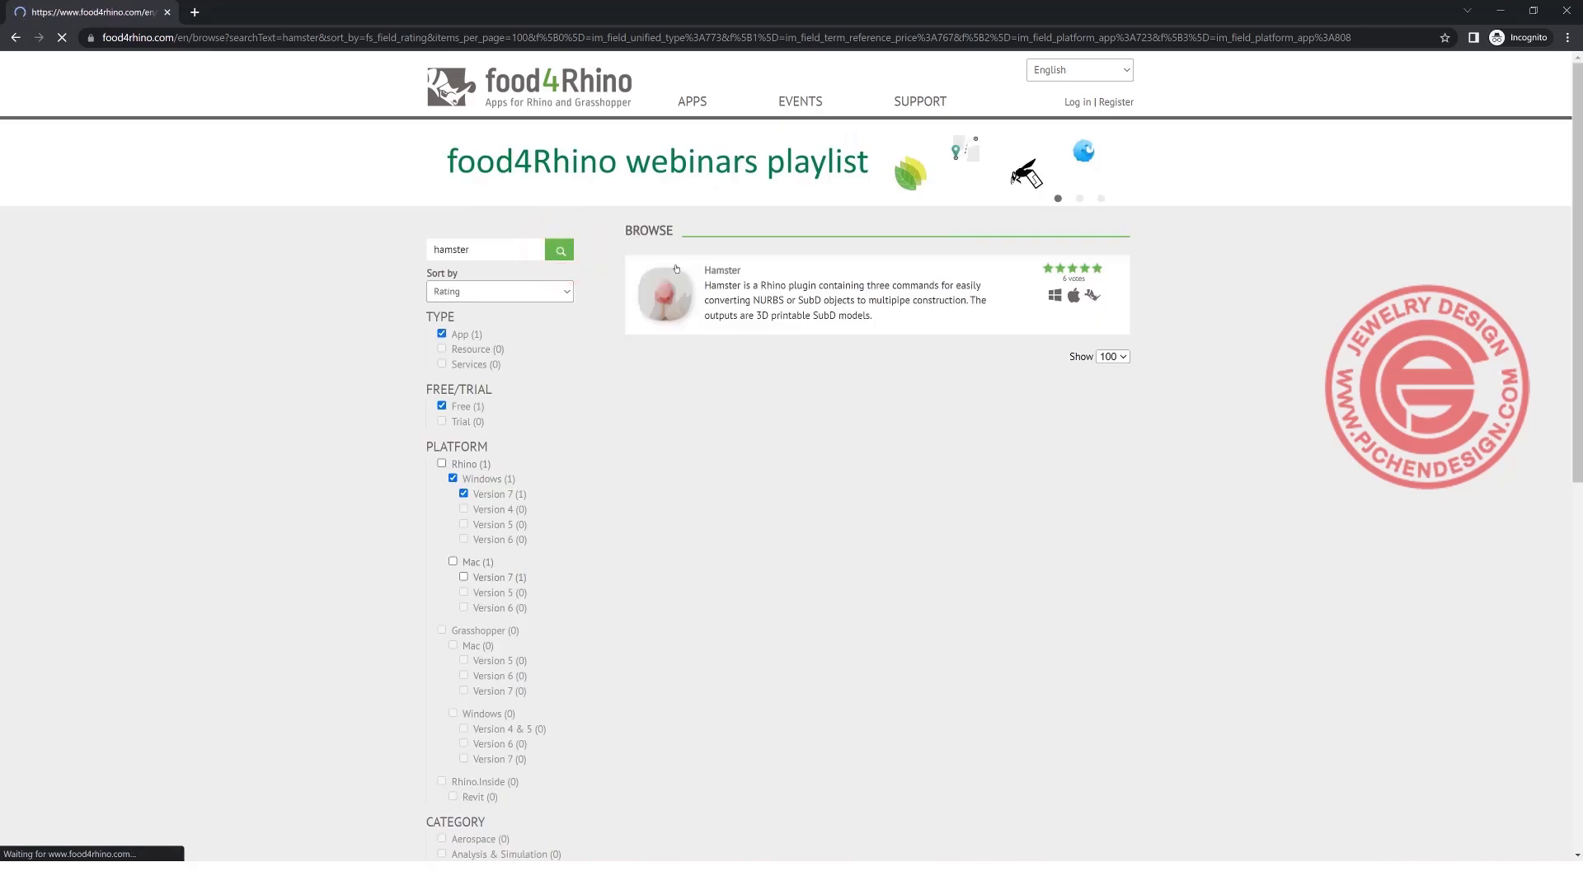
click(721, 272)
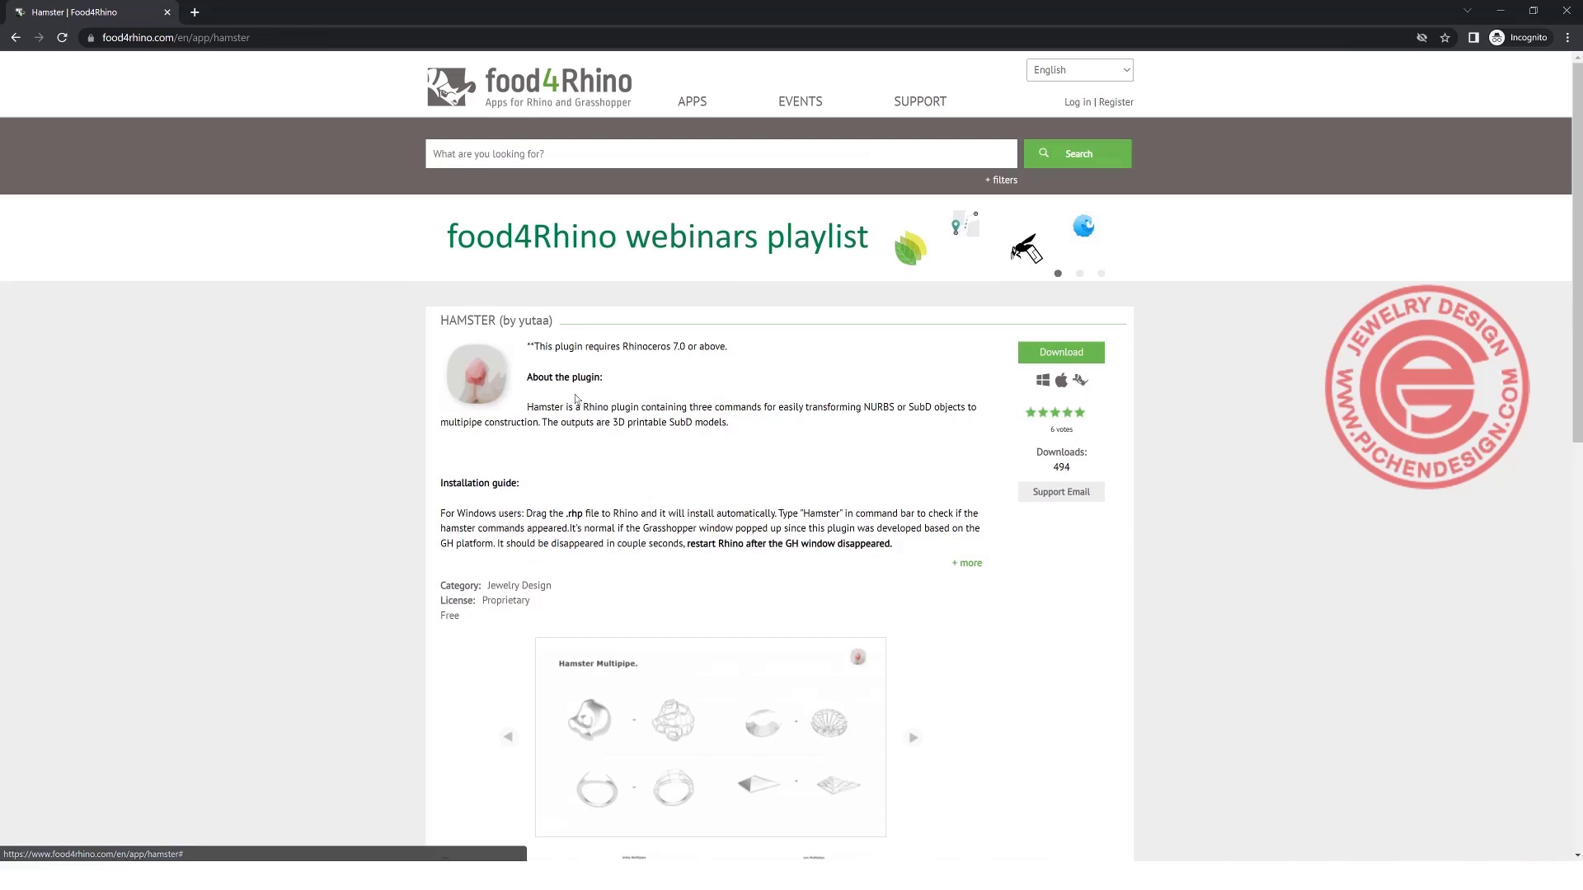
Examine the Hamster plugin page, including the description, installation guide, supported platforms, downloads and reviews.
scroll(610, 387, down, 5)
scroll(652, 380, up, 3)
scroll(652, 380, down, 2)
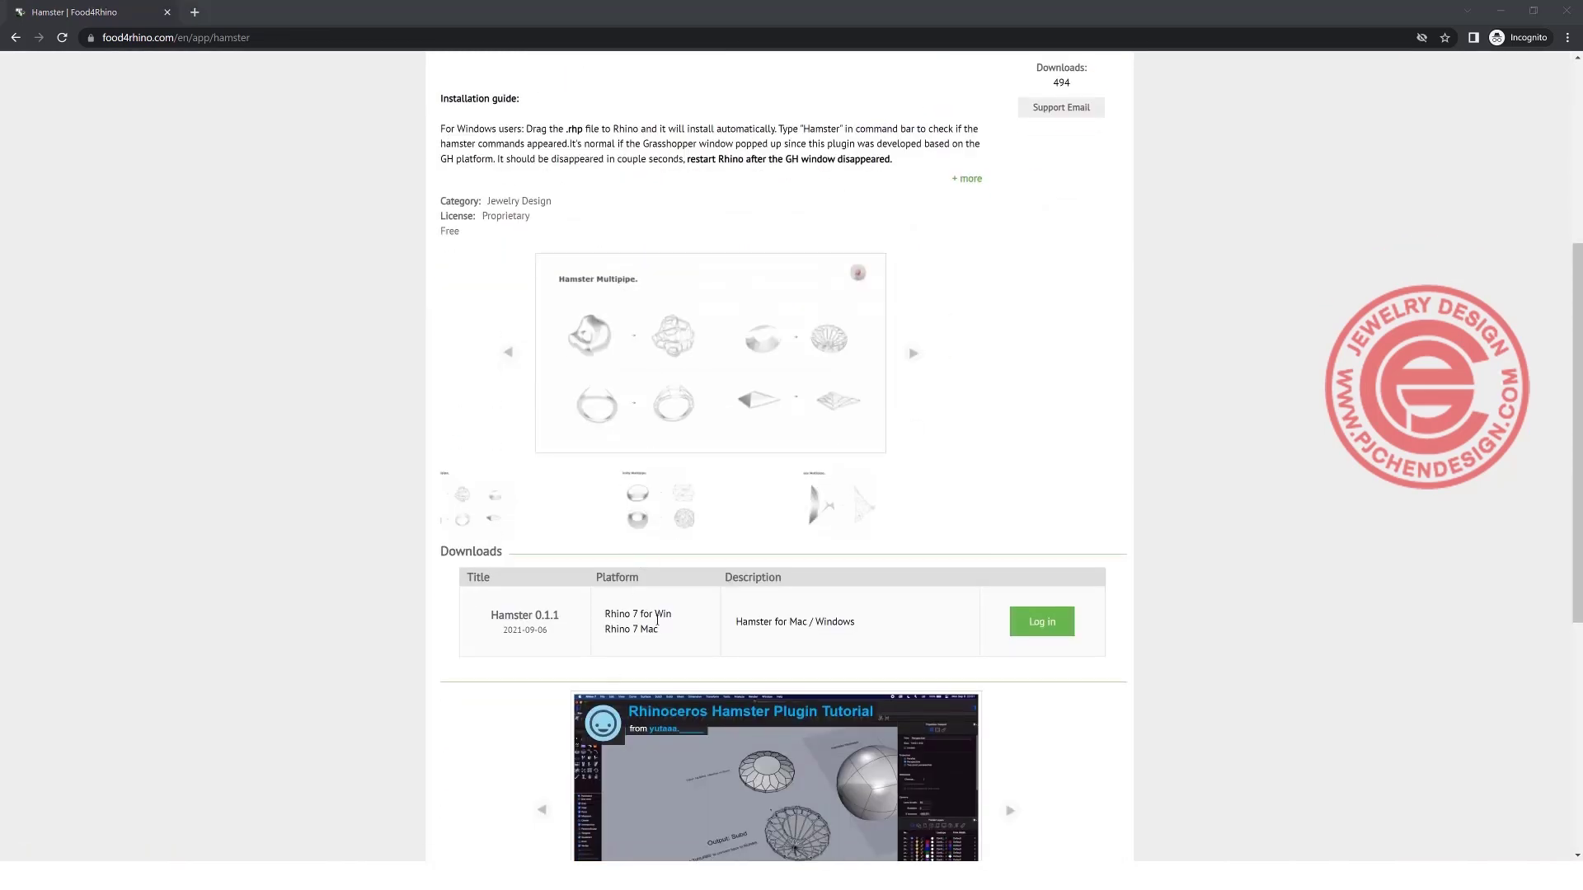
scroll(806, 481, down, 2)
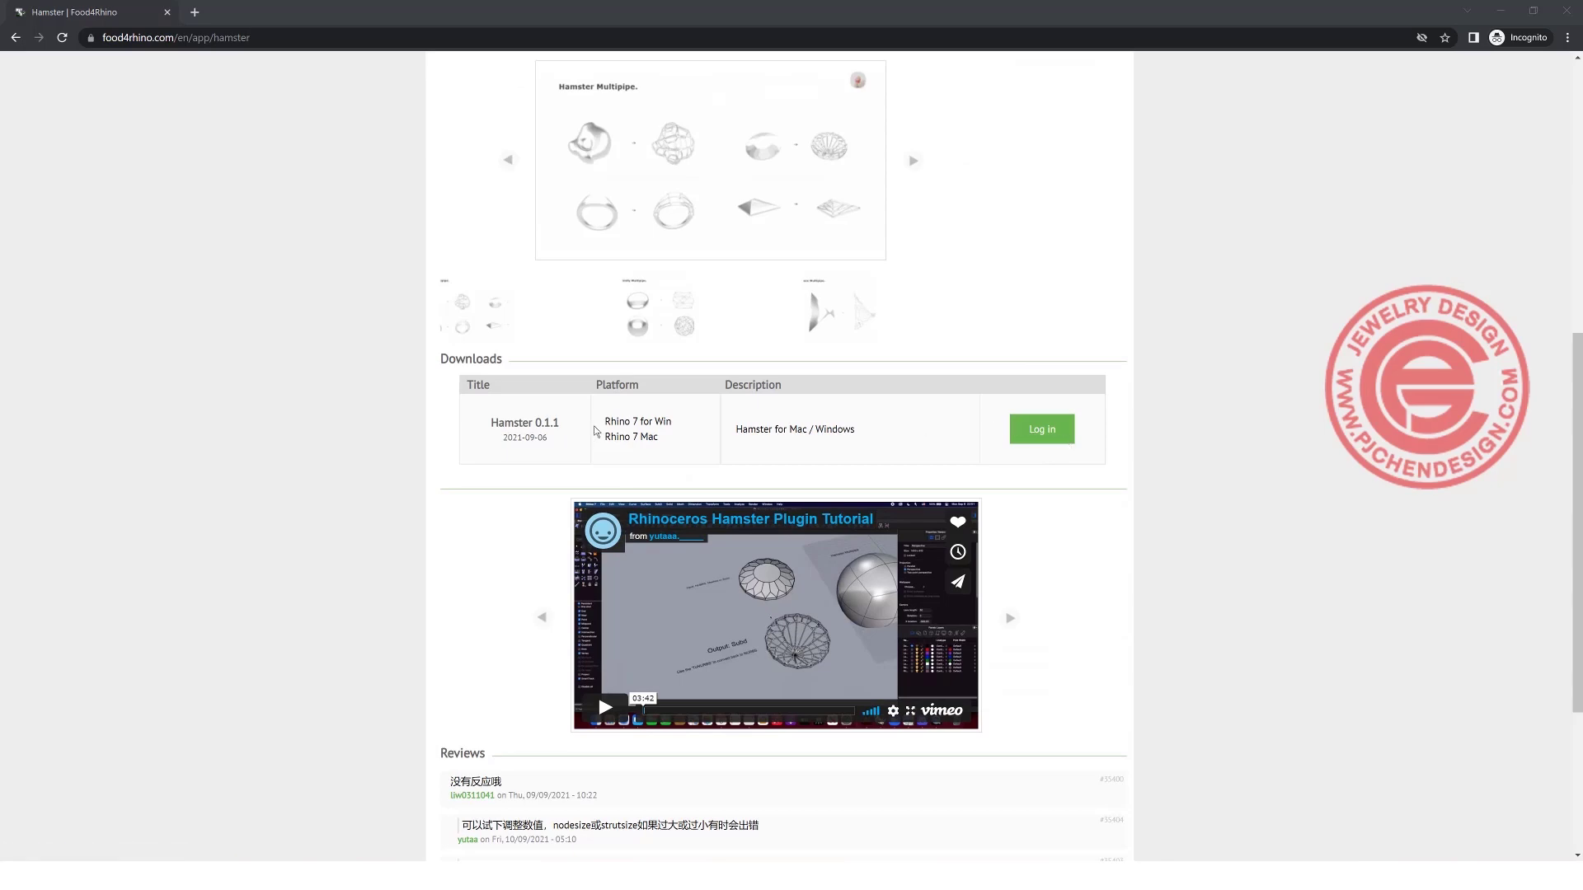
scroll(596, 430, up, 6)
scroll(593, 425, down, 2)
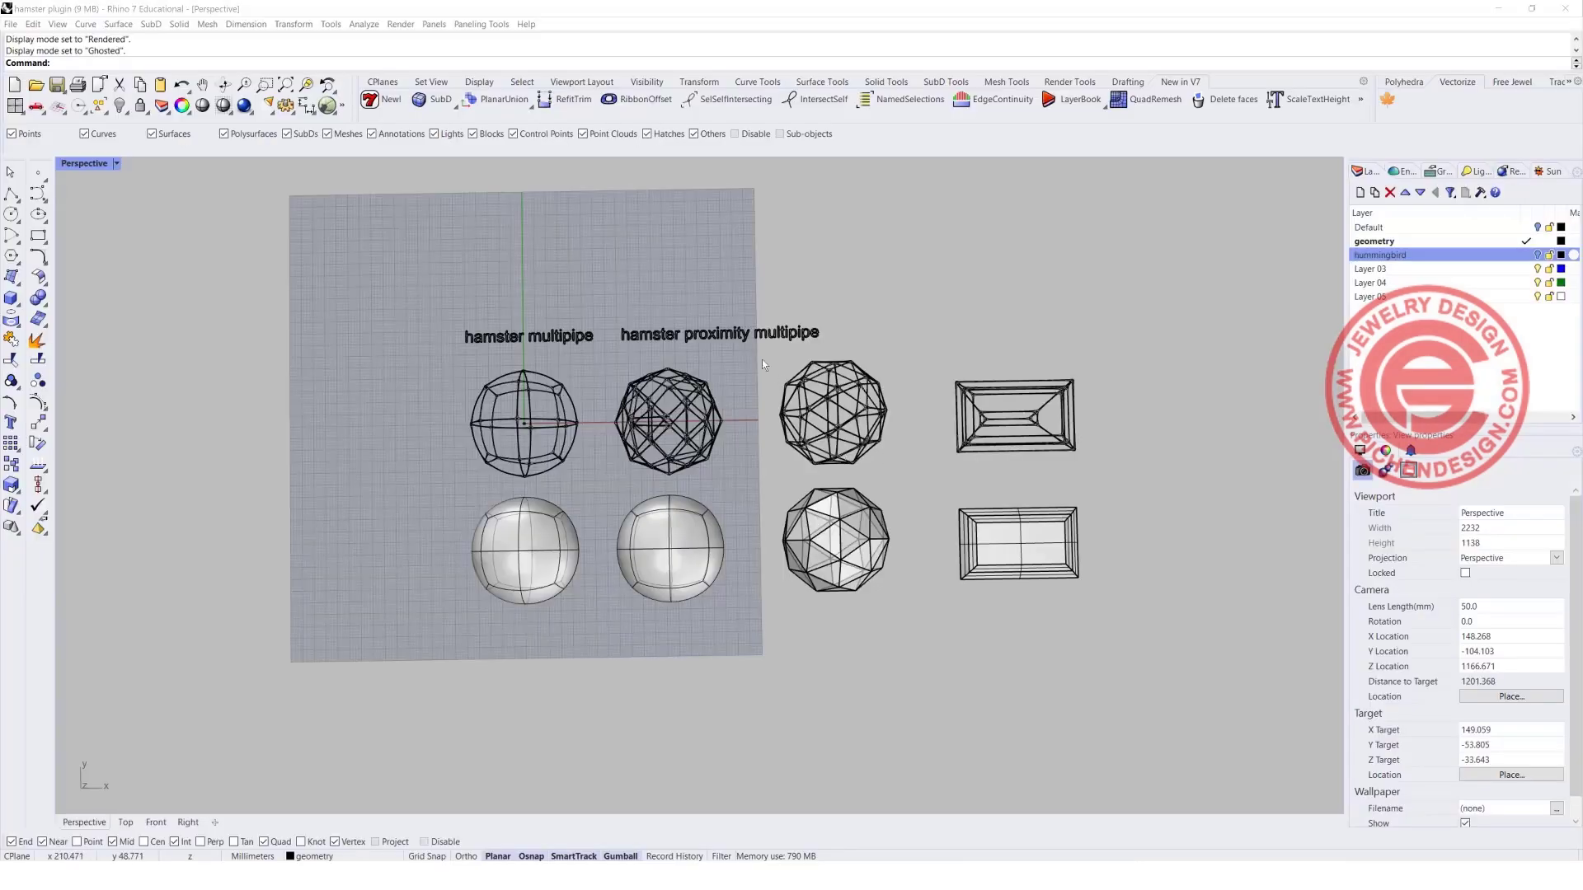
right_drag(762, 360, 722, 338)
scroll(515, 518, up, 4)
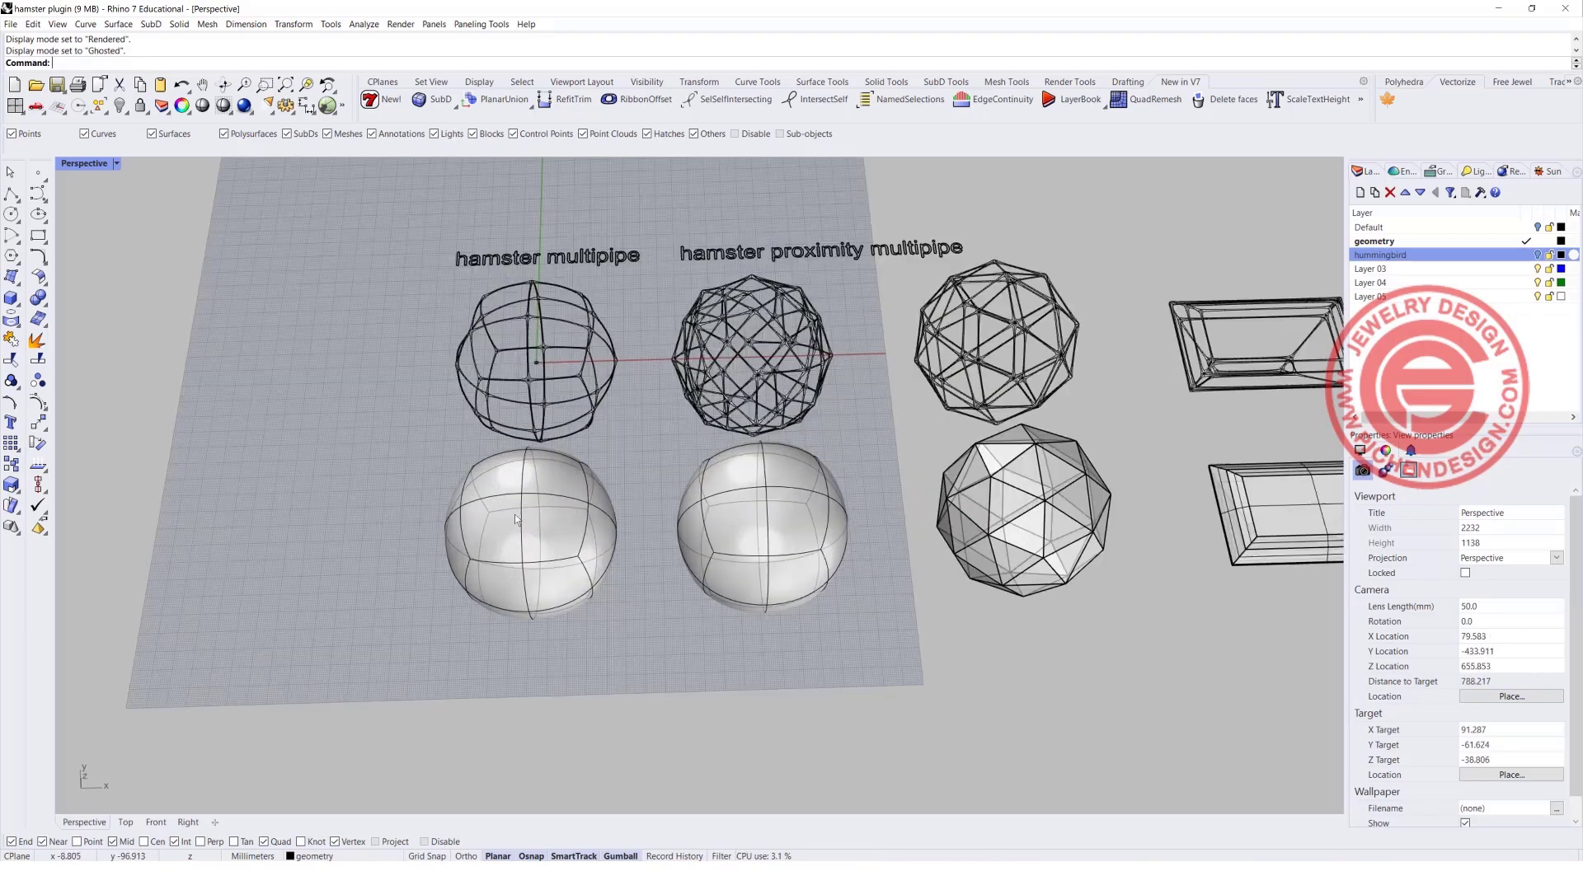
Run HamsterMultipipe on the SubD sphere in front of the "hamster multipipe" sample, with node size 3 and strut size 1.
click(593, 546)
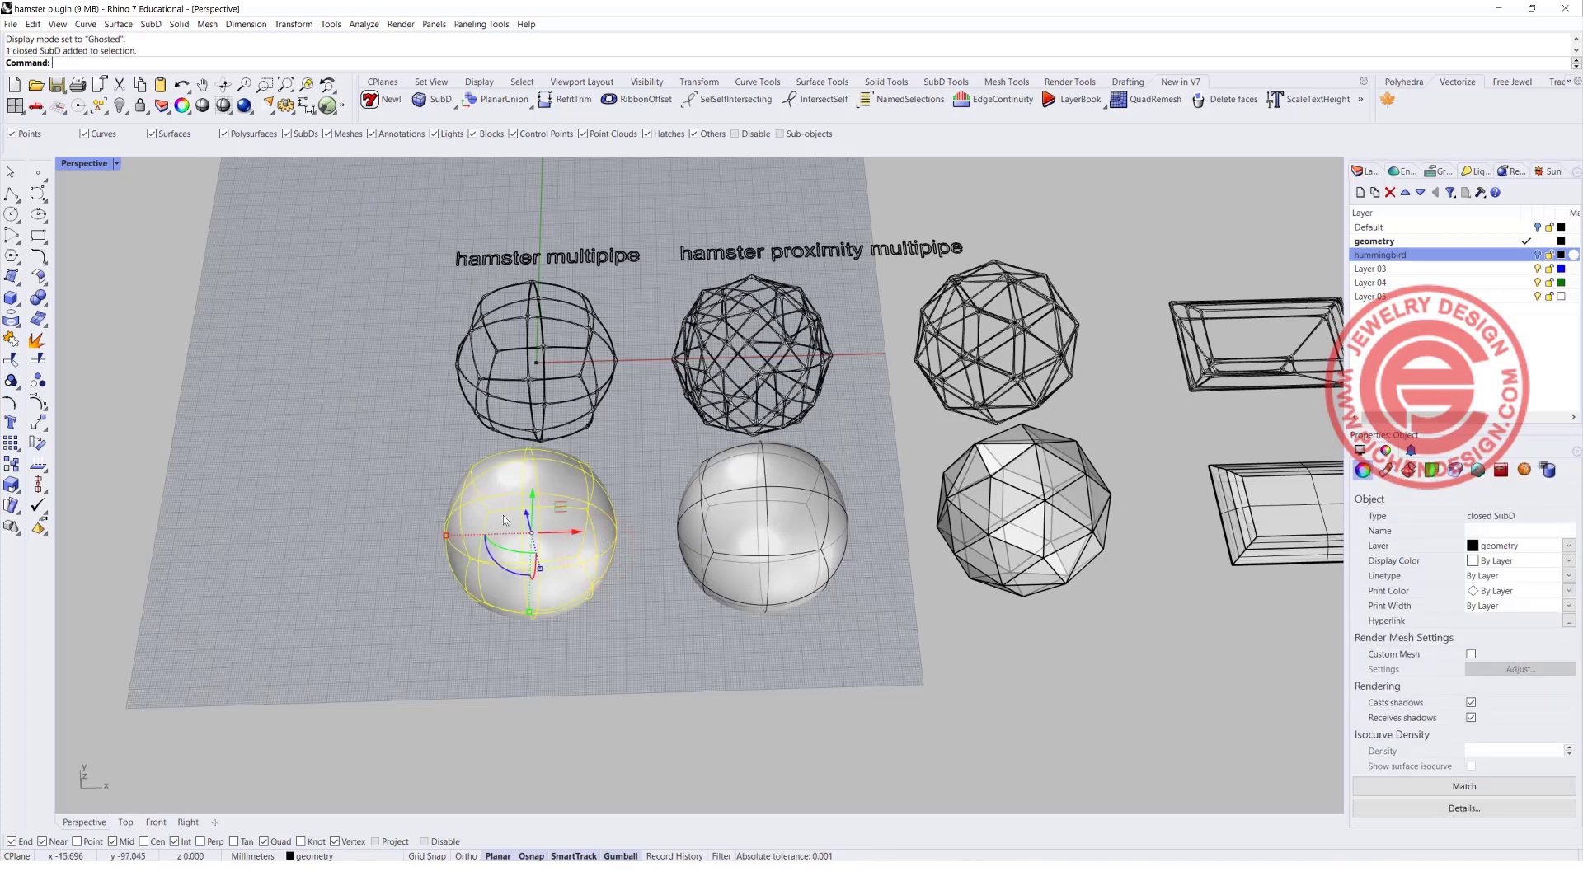
scroll(543, 454, down, 2)
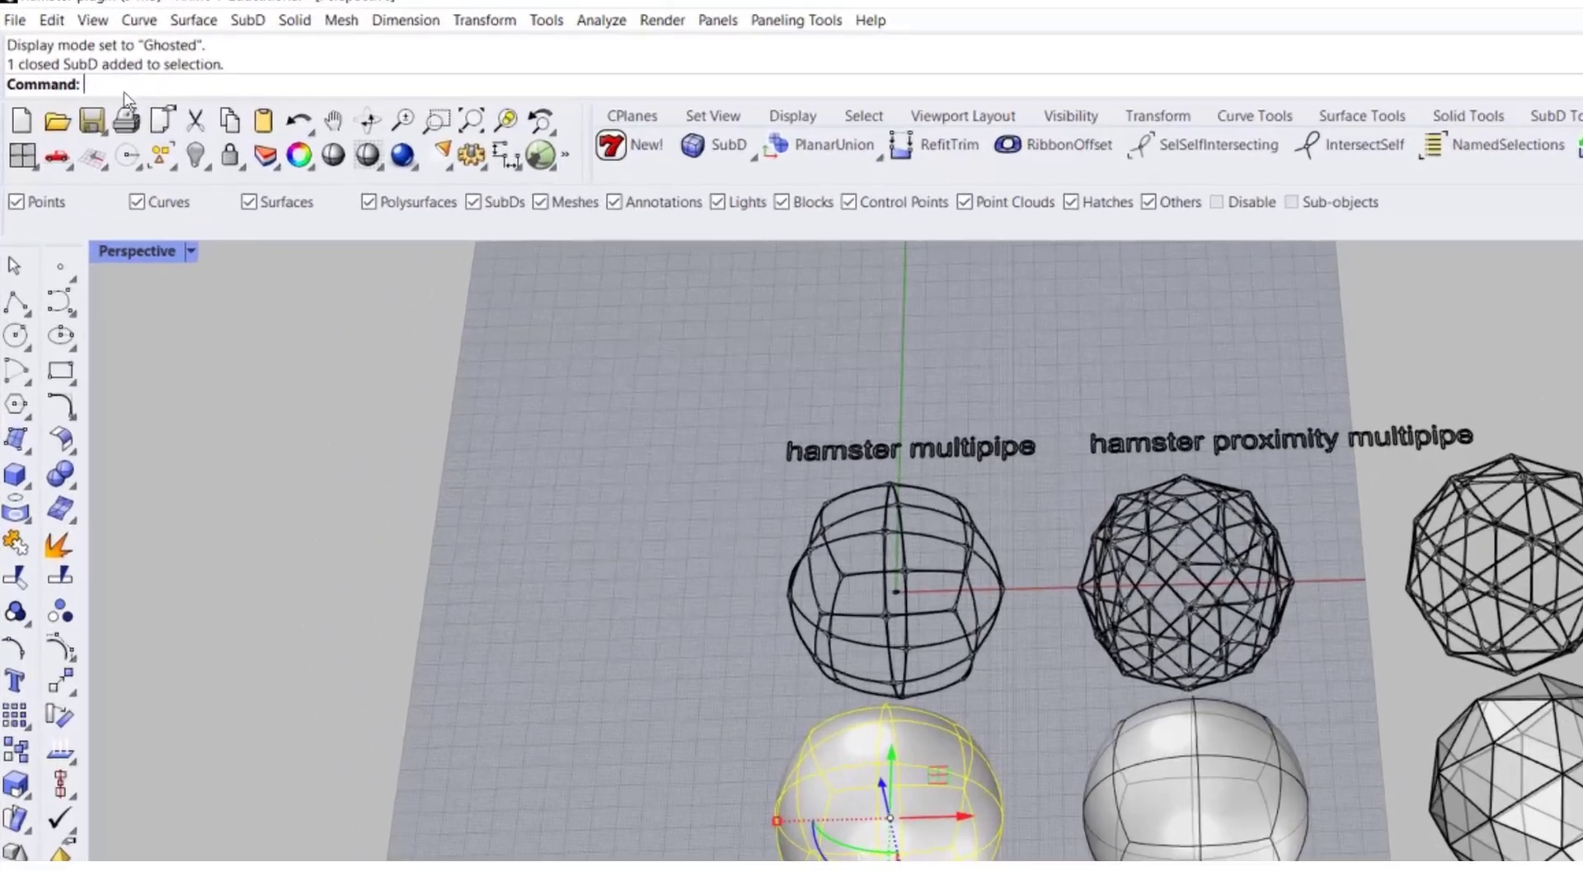
text(HamsterMultipipe)
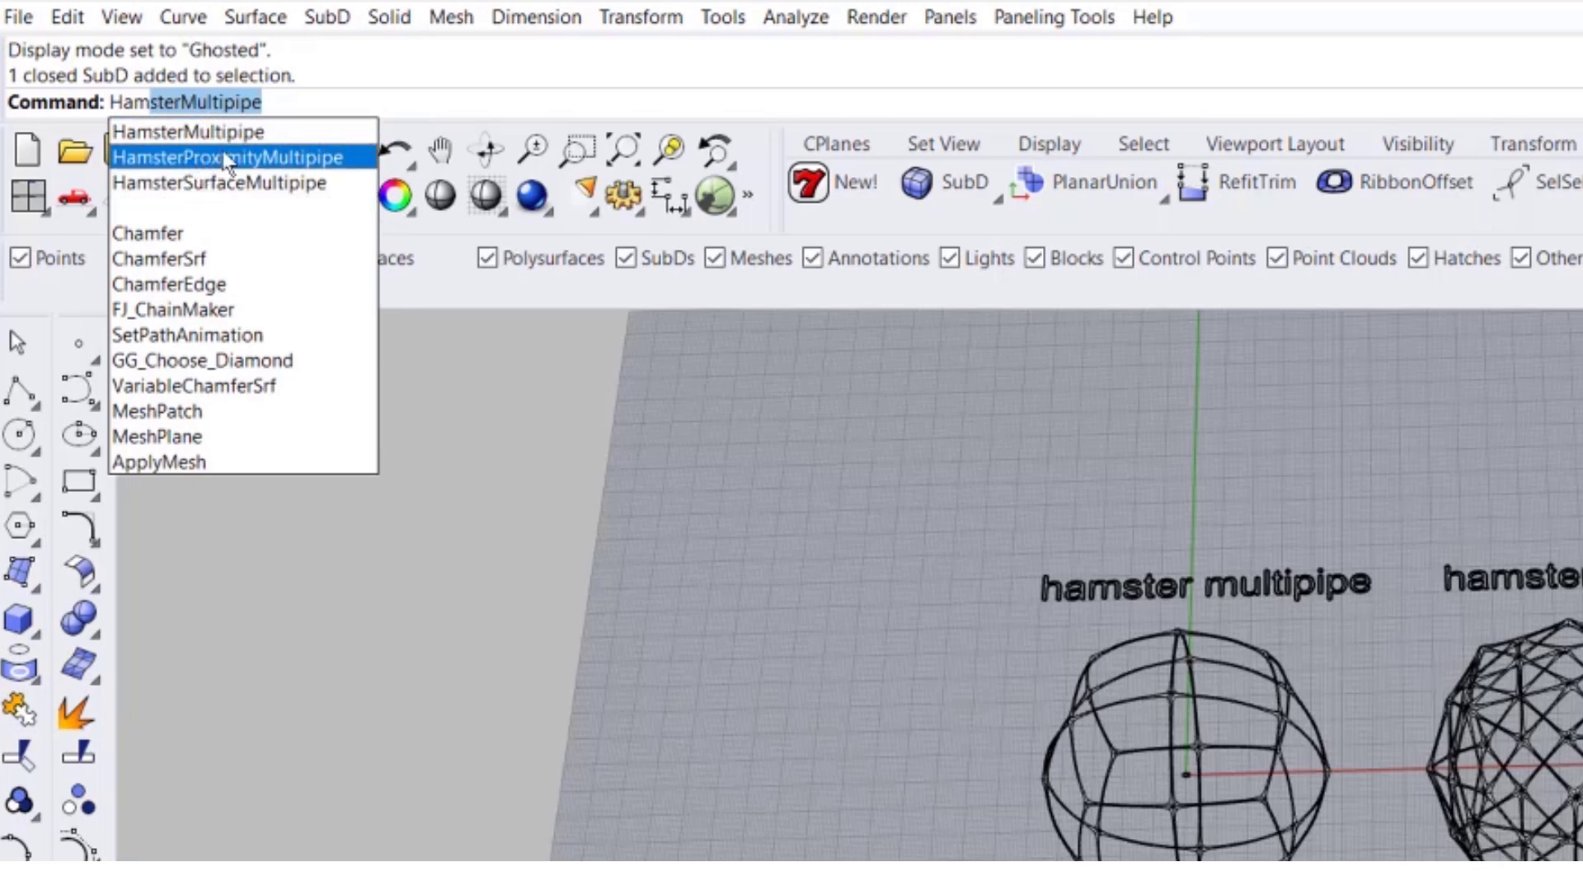
click(279, 132)
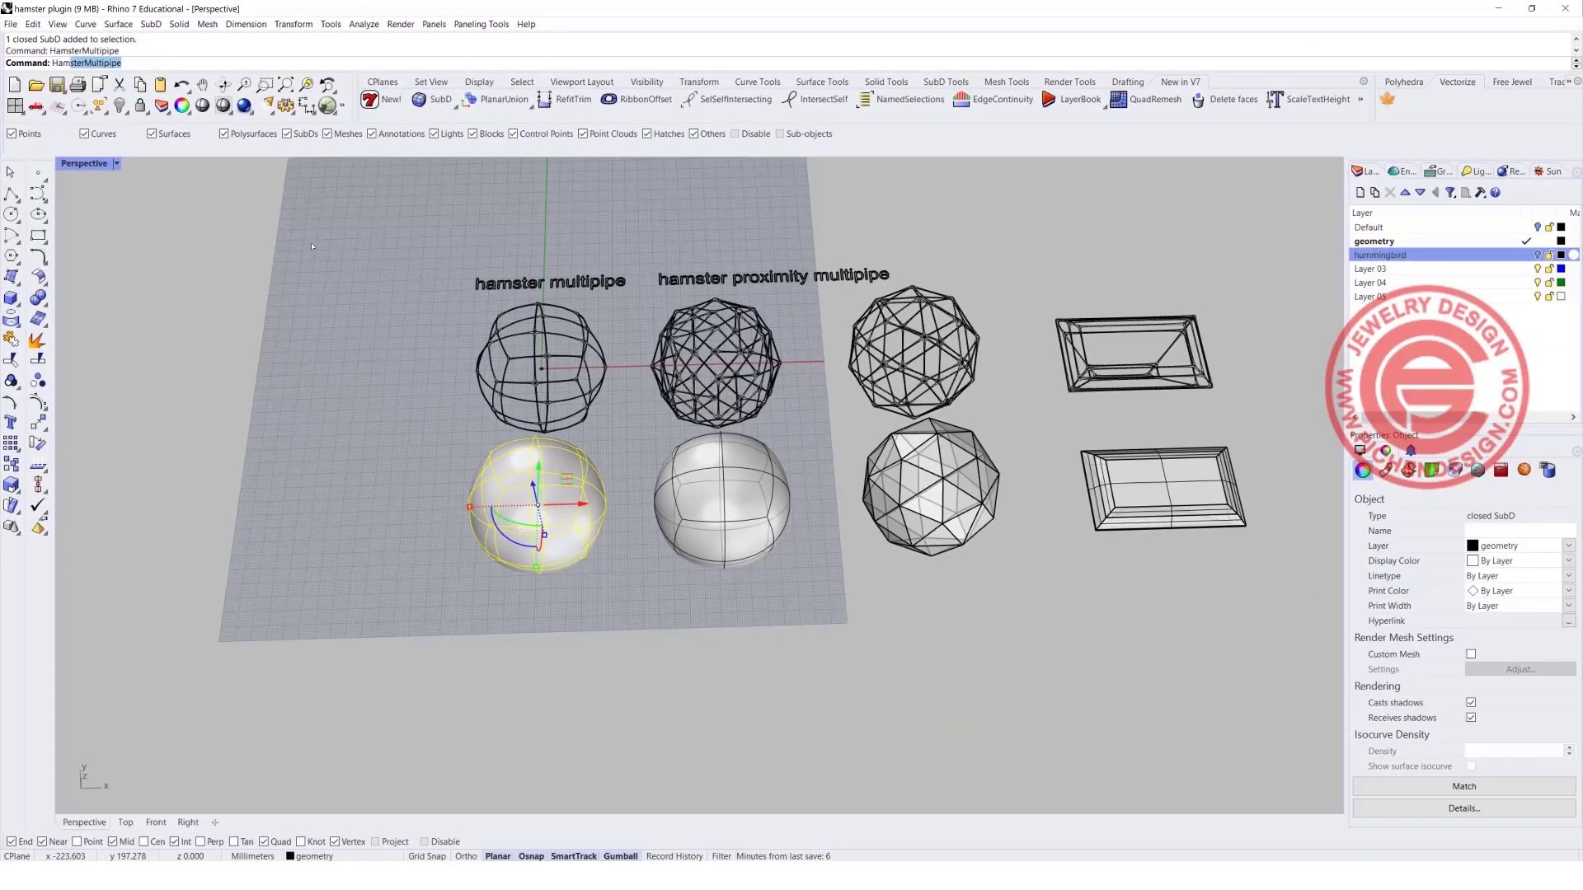
key(Return)
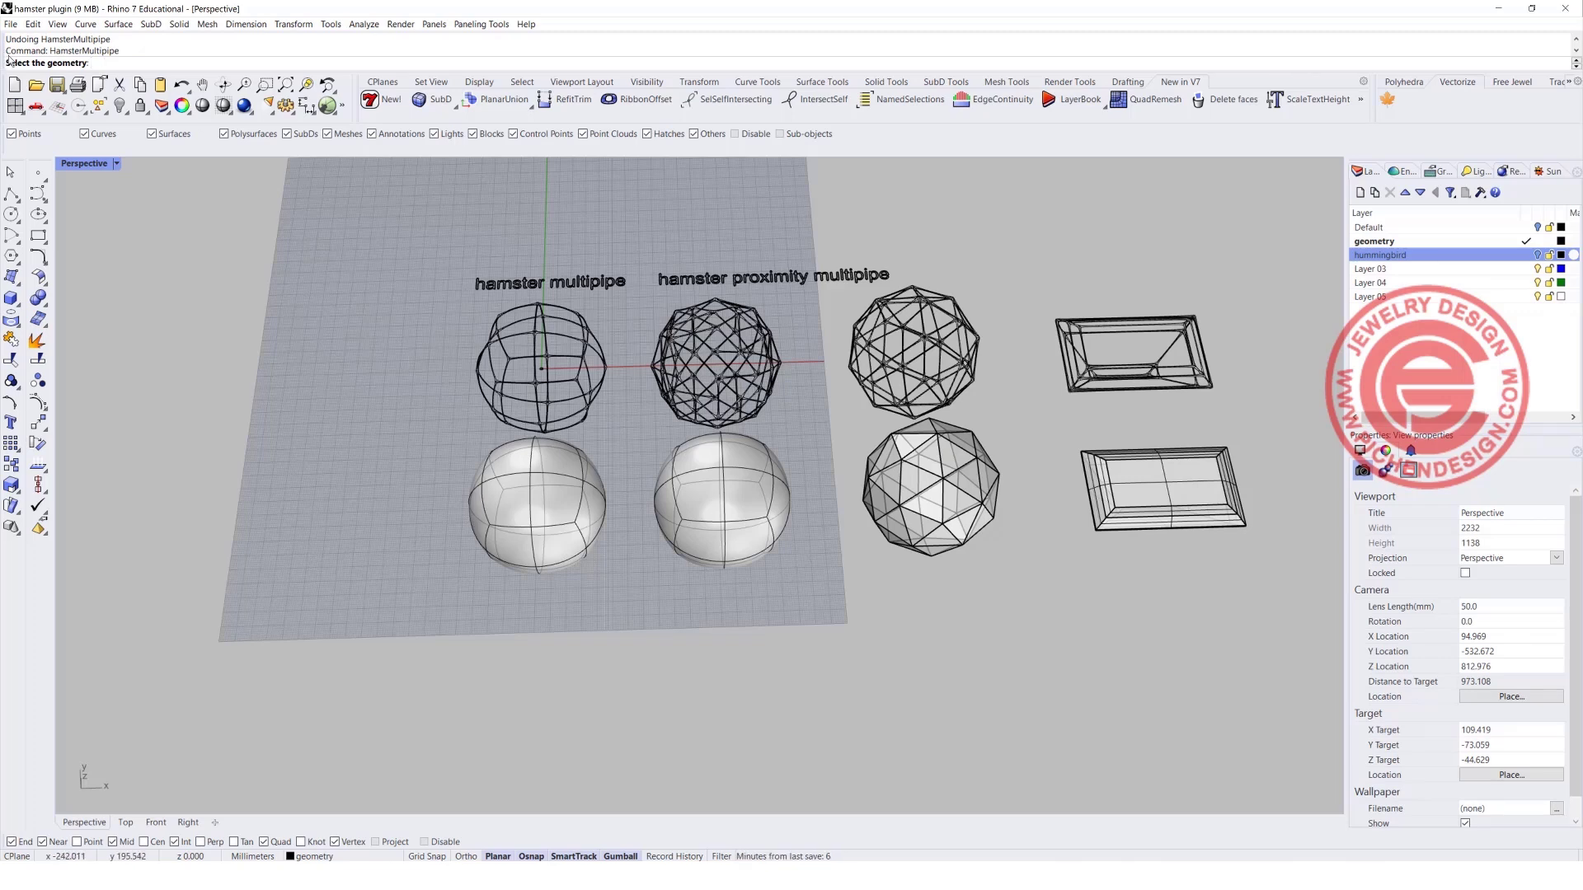
click(555, 518)
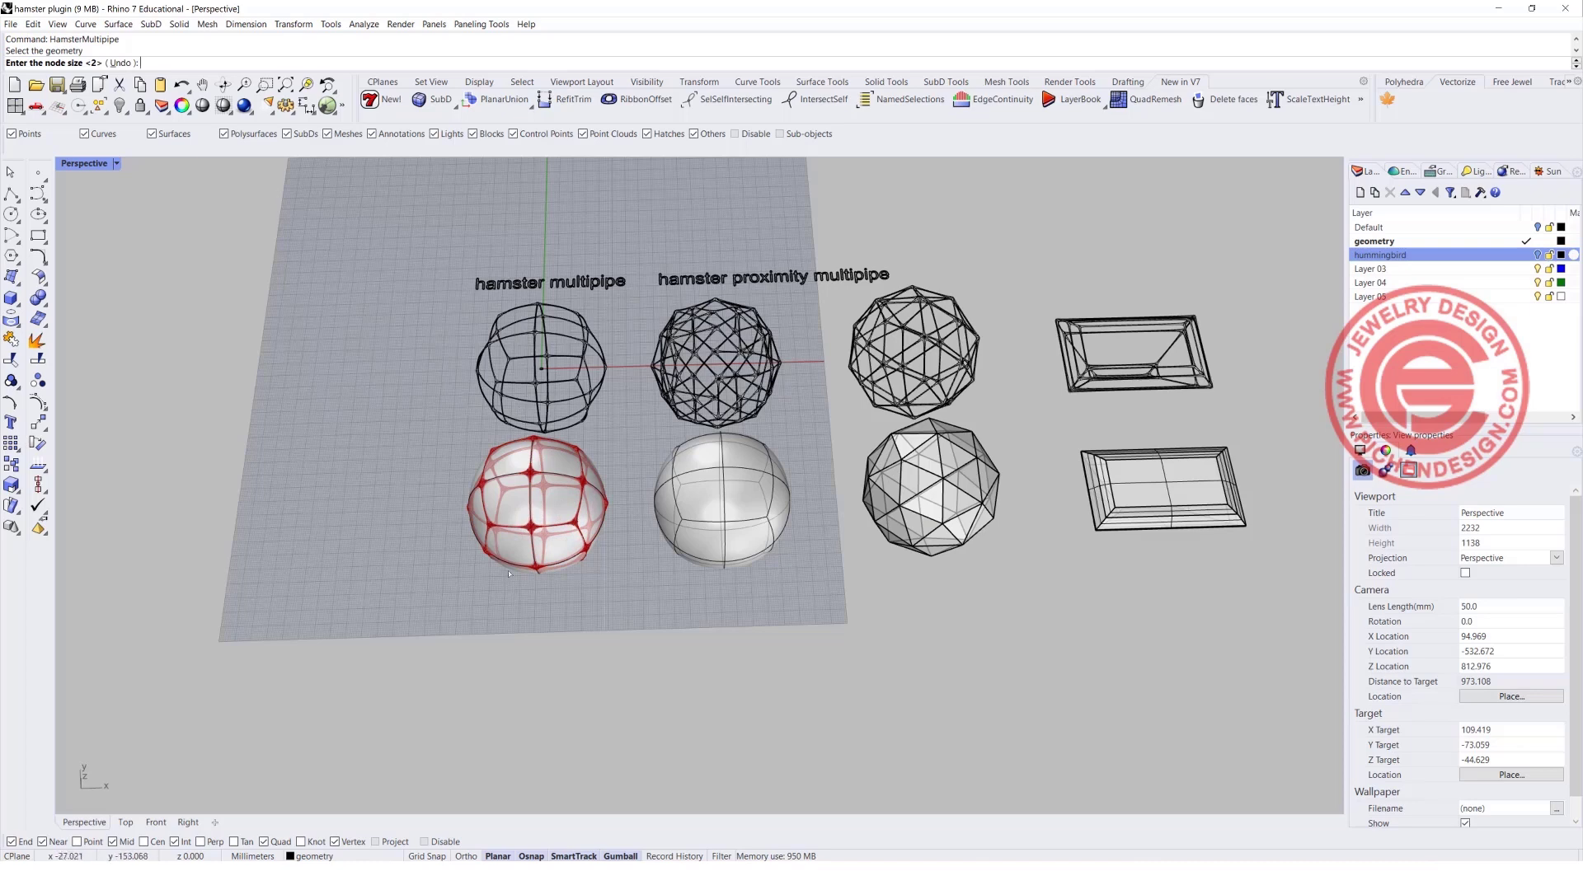
scroll(569, 478, up, 4)
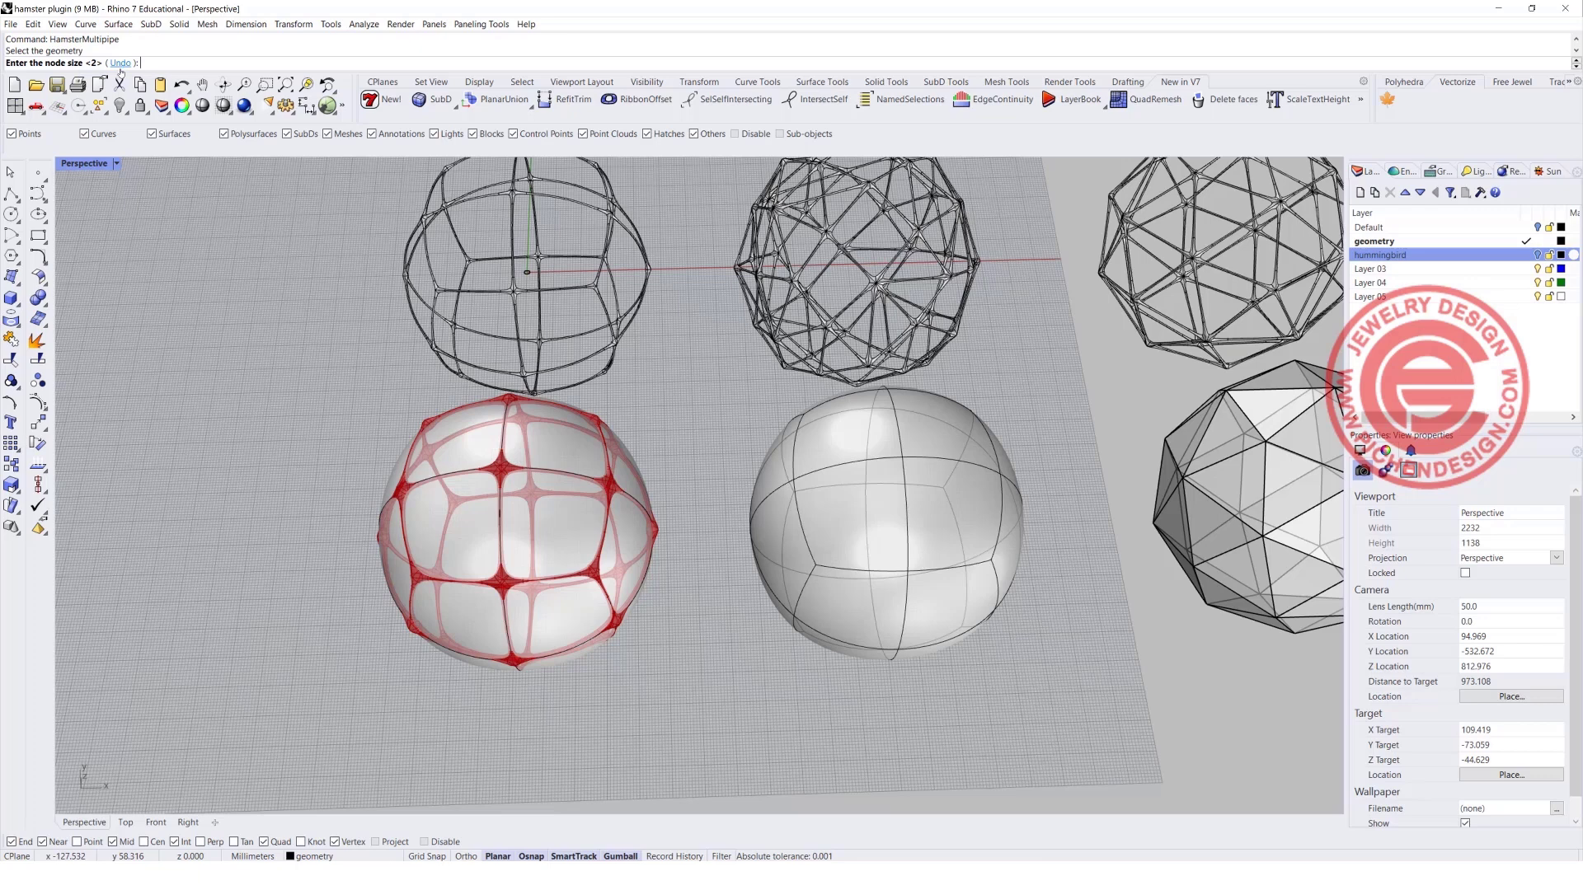
key(Return)
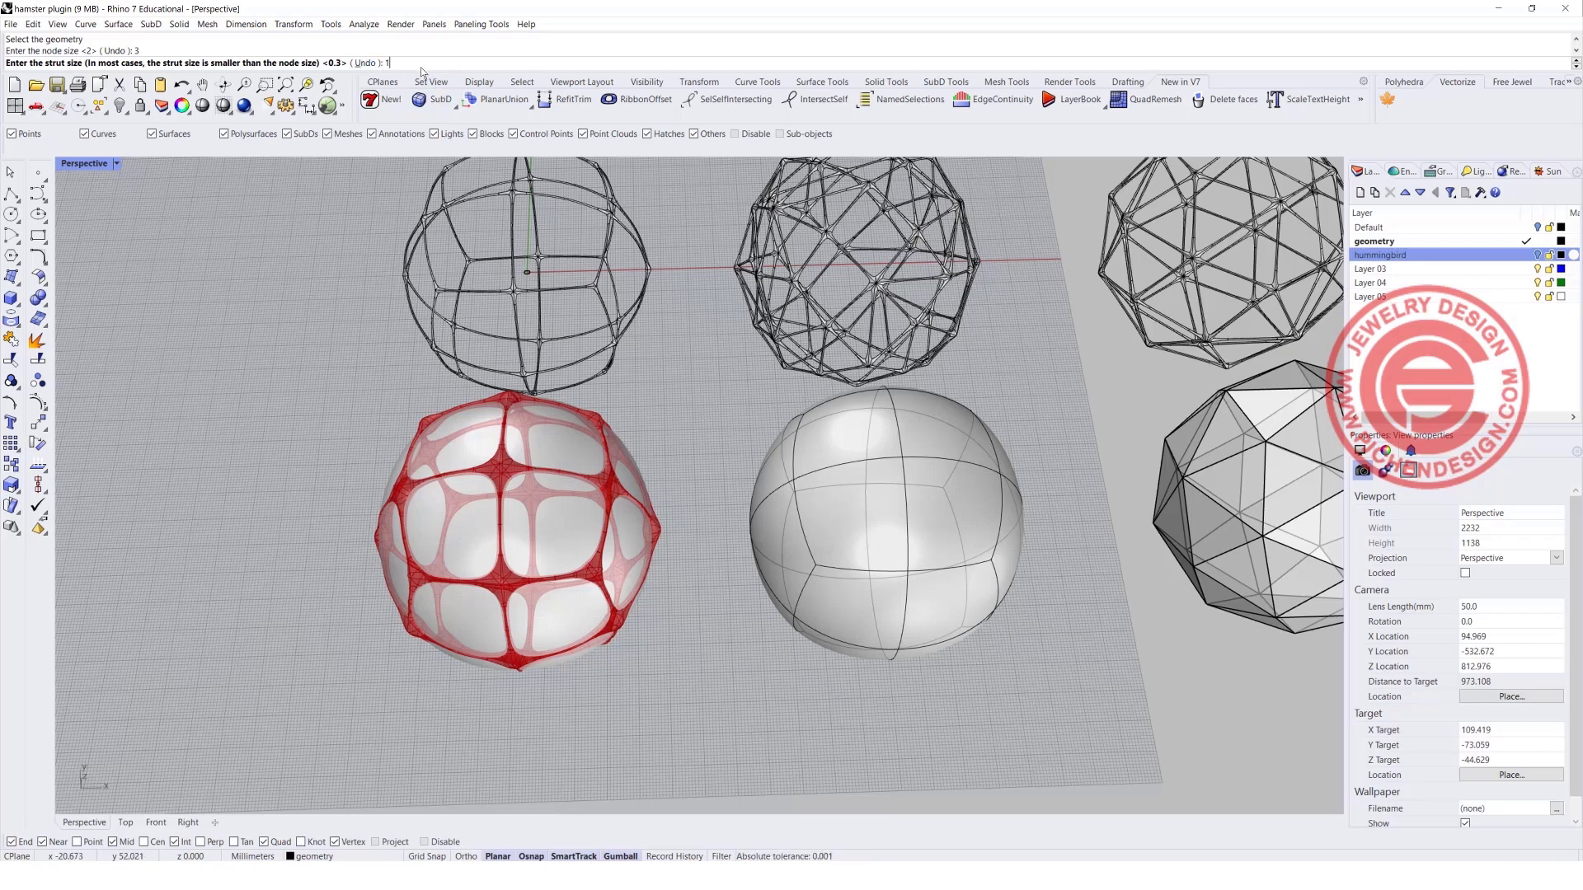
key(Return)
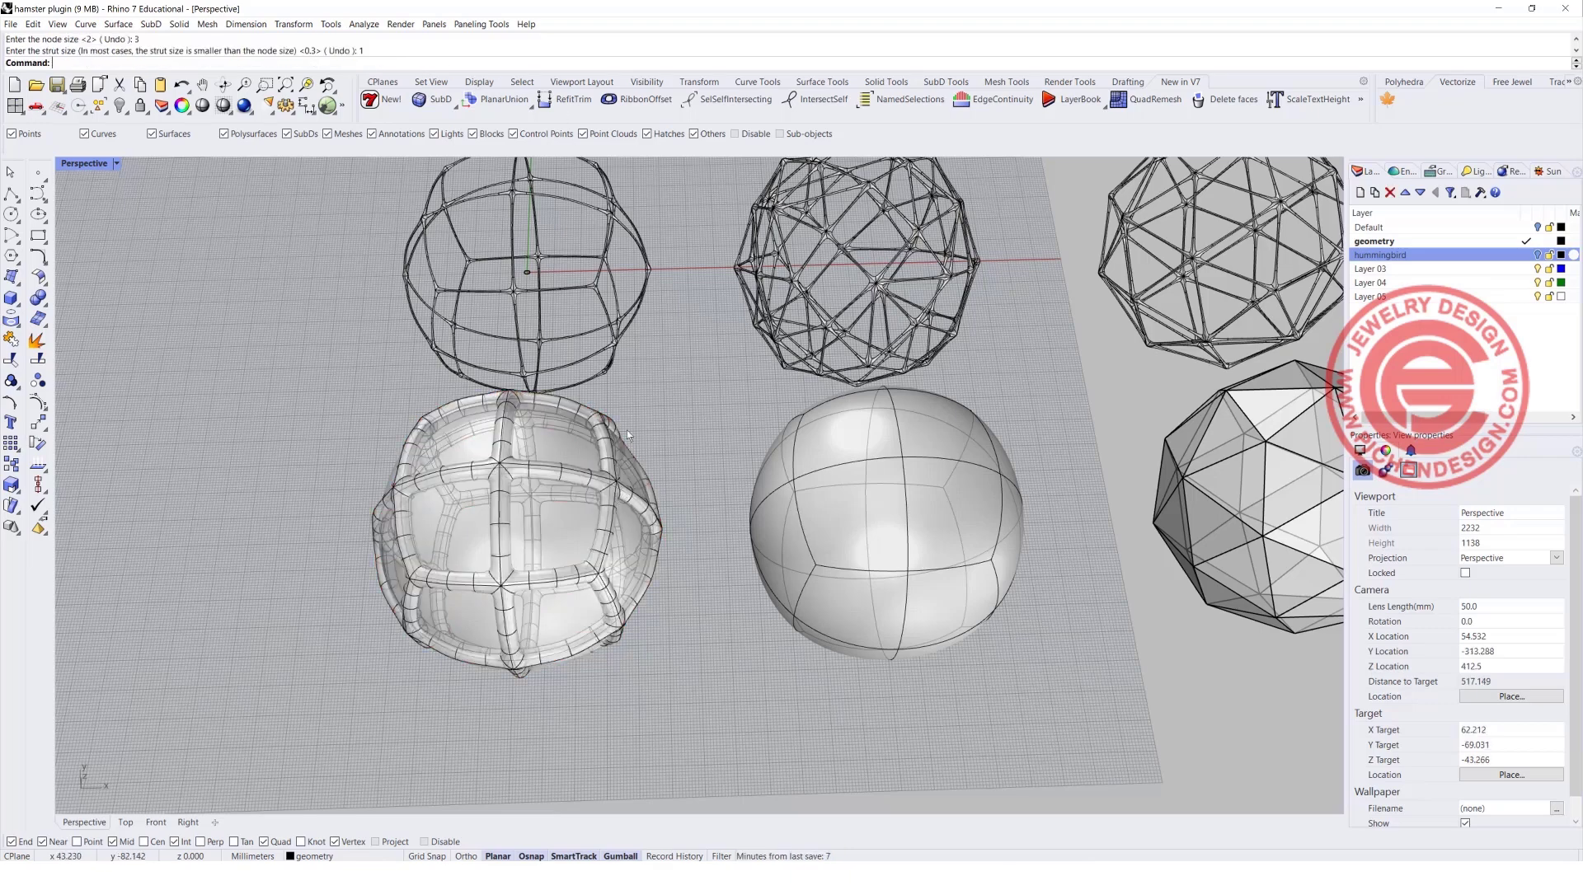
Delete the thick multipipe frame around the first SubD sphere, keeping the sphere itself.
shift+right_drag(627, 436, 602, 397)
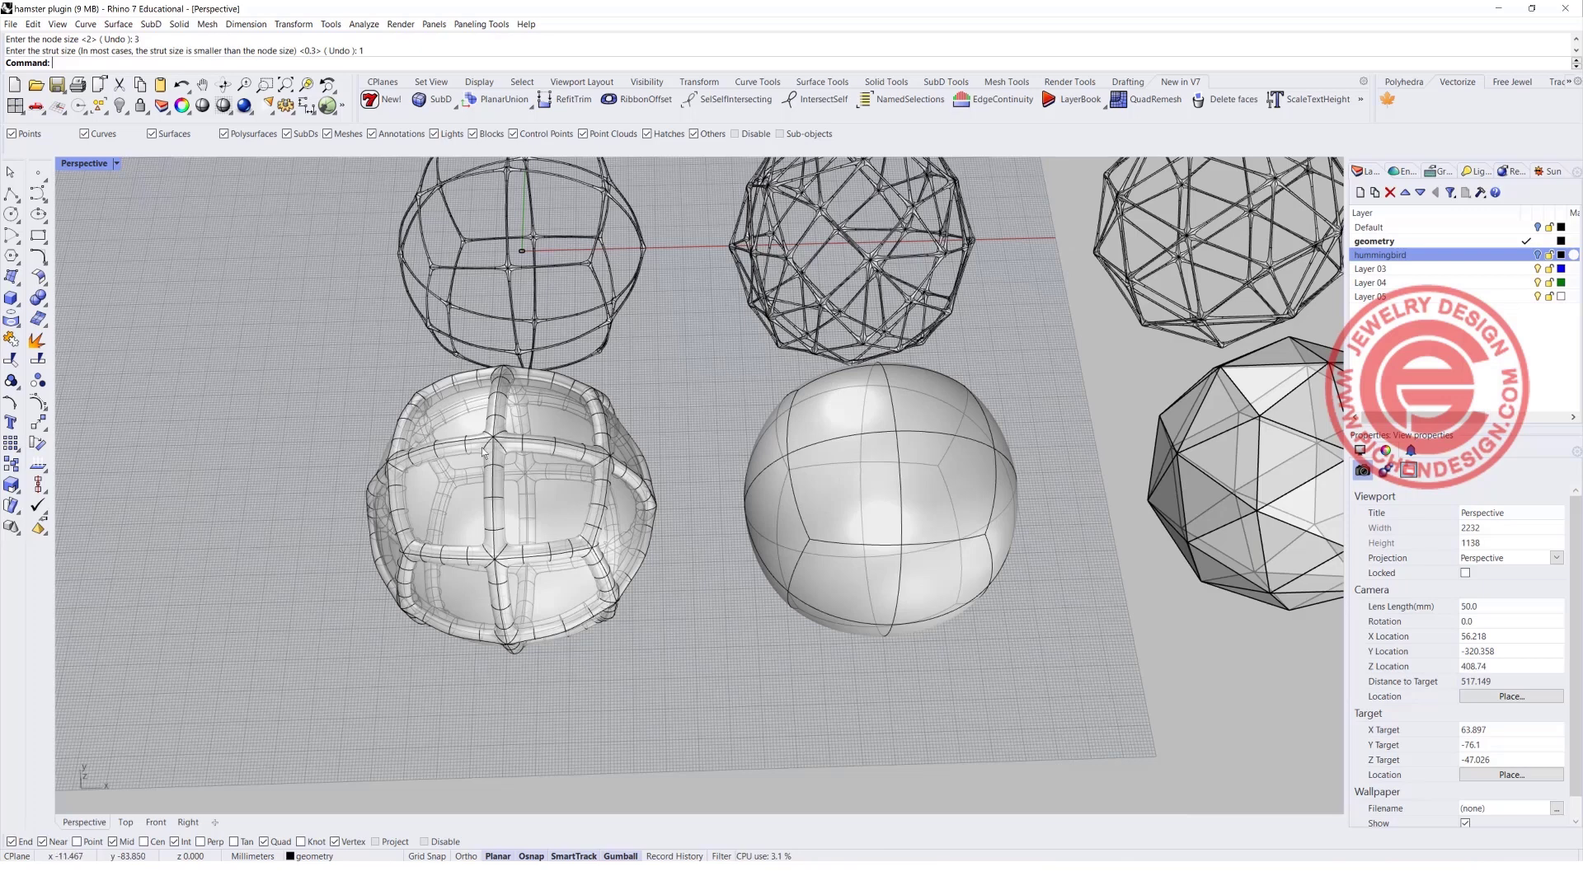
click(596, 391)
key(Delete)
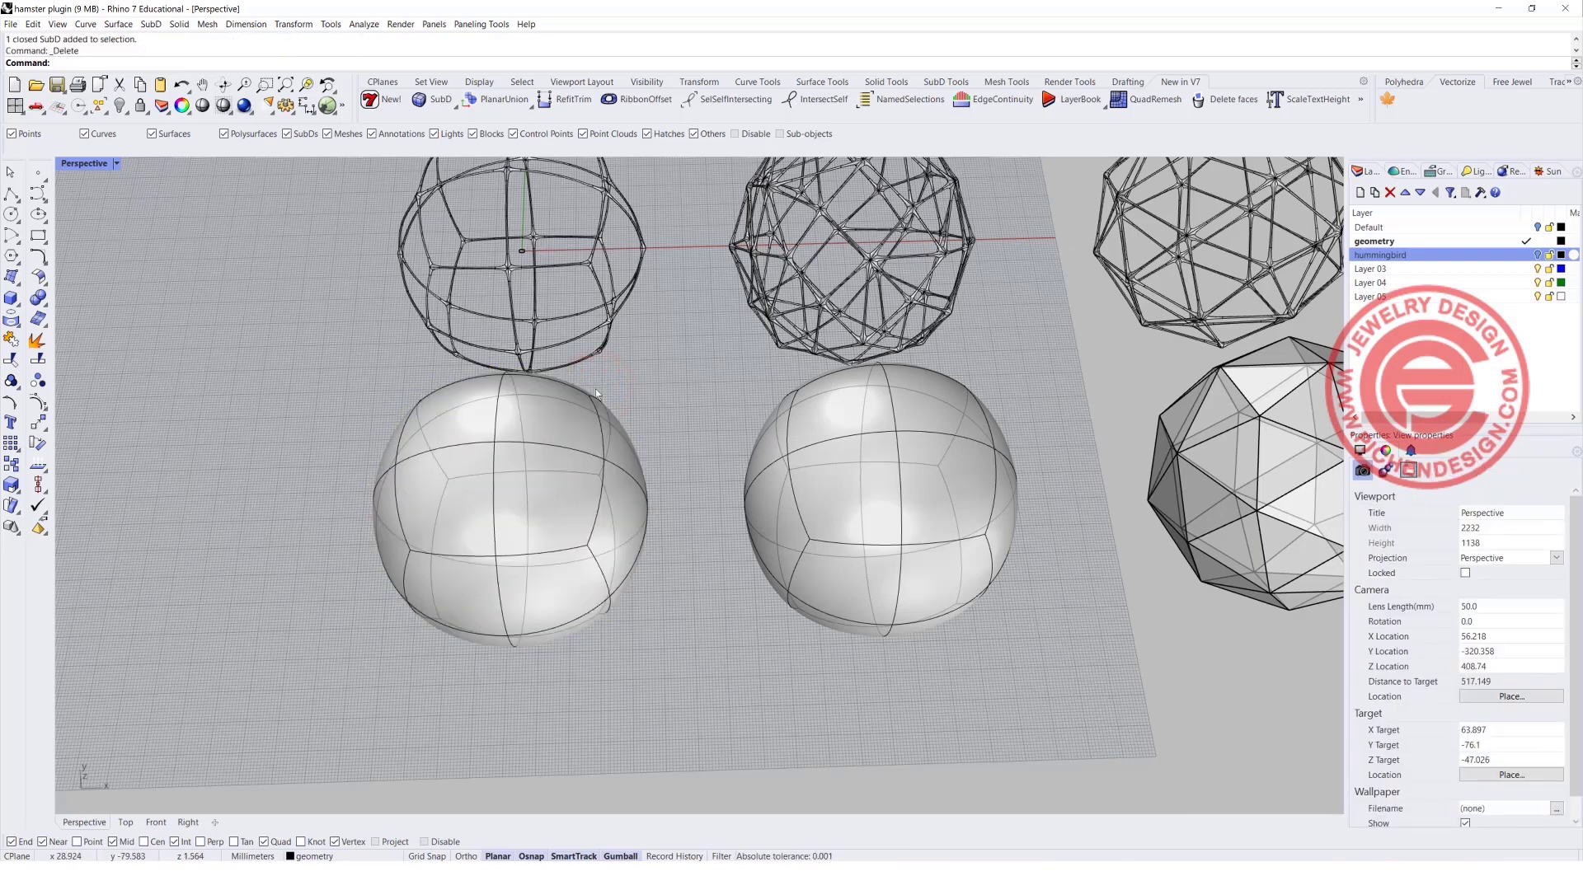
Run HamsterMultipipe again on the first SubD sphere, keeping node size 3 and setting the strut size to 0.4.
right_click(542, 434)
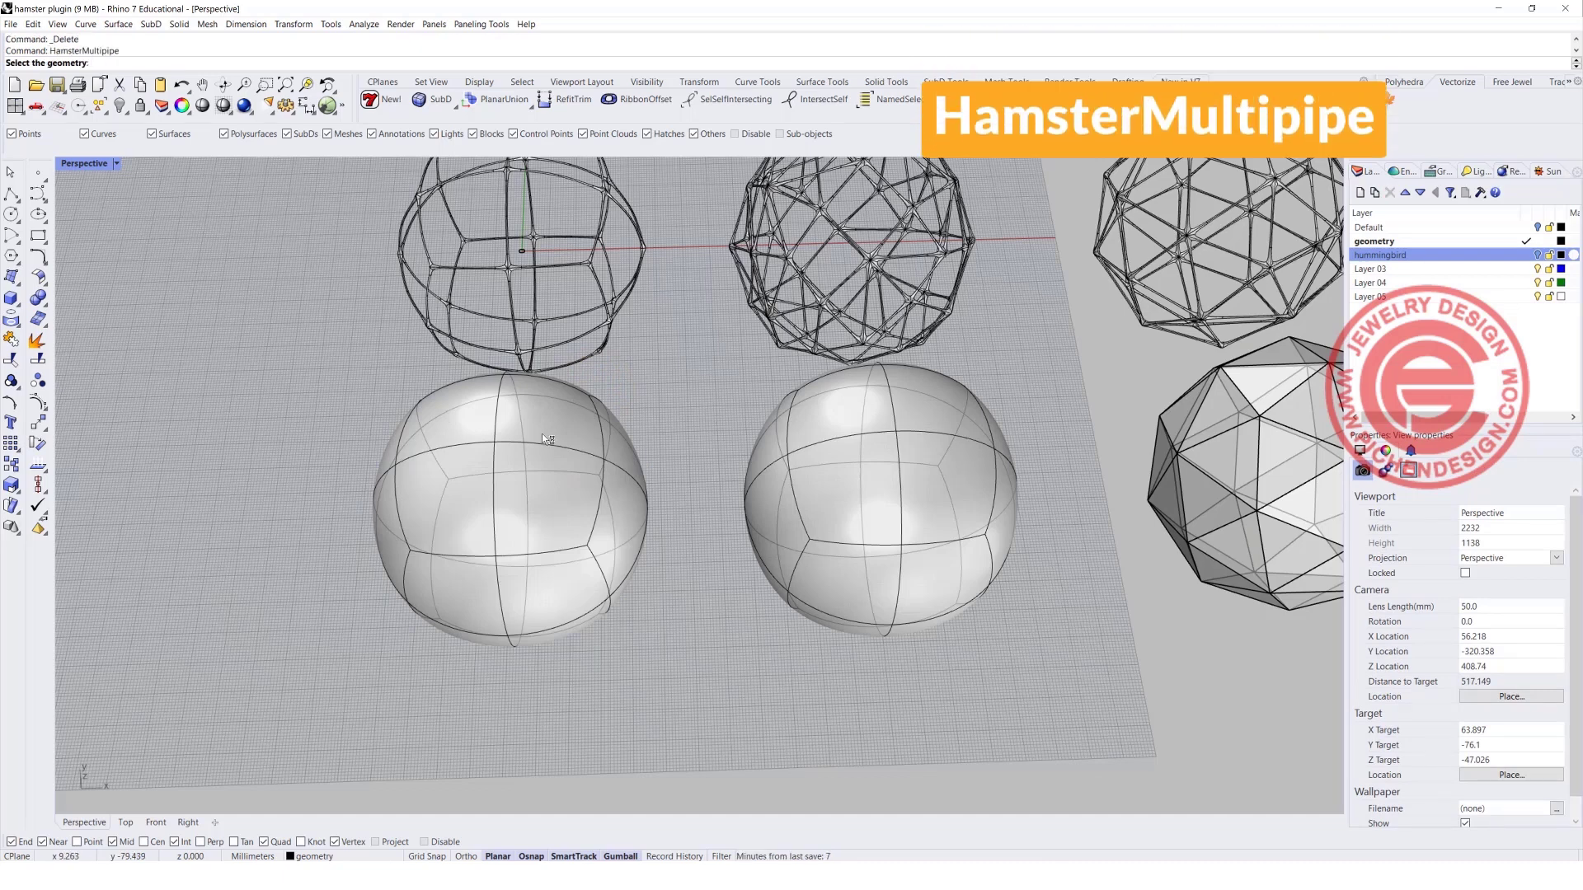
click(541, 434)
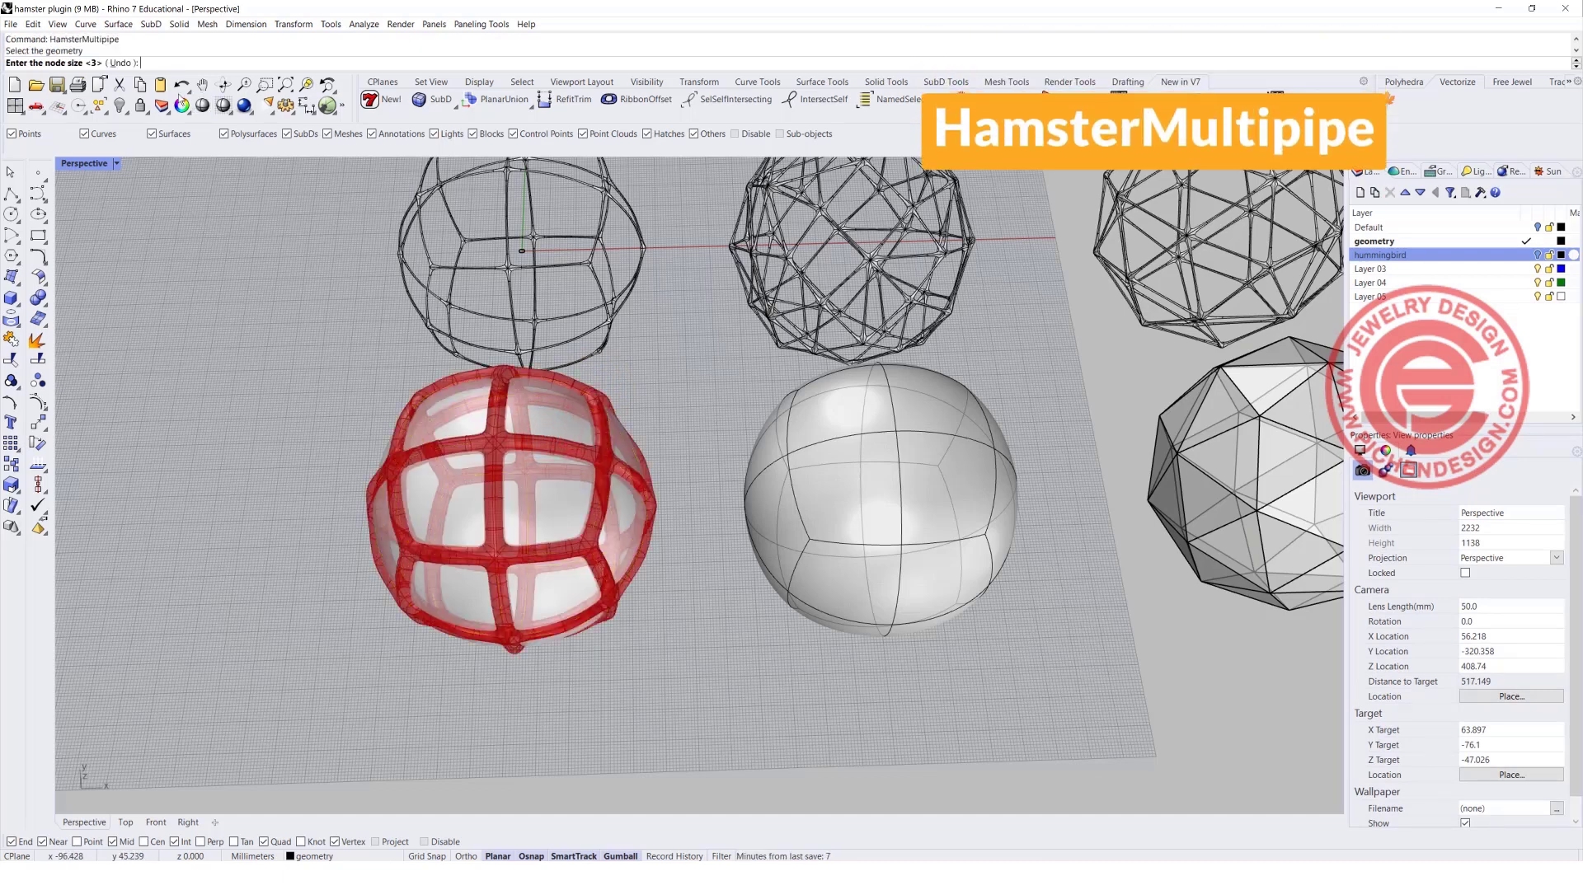
key(Return)
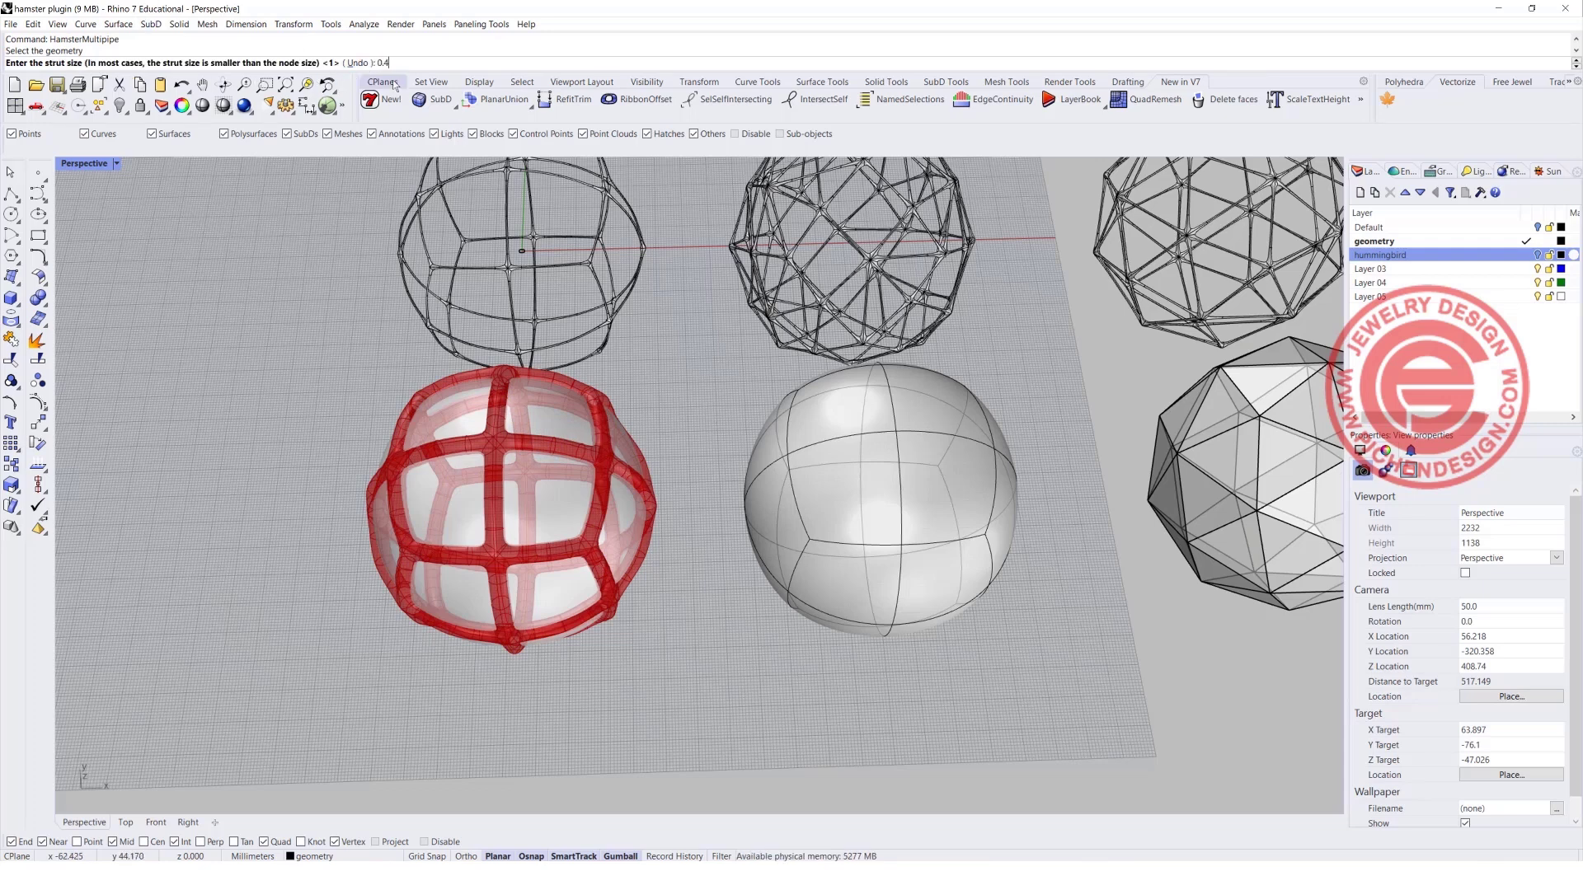
key(Return)
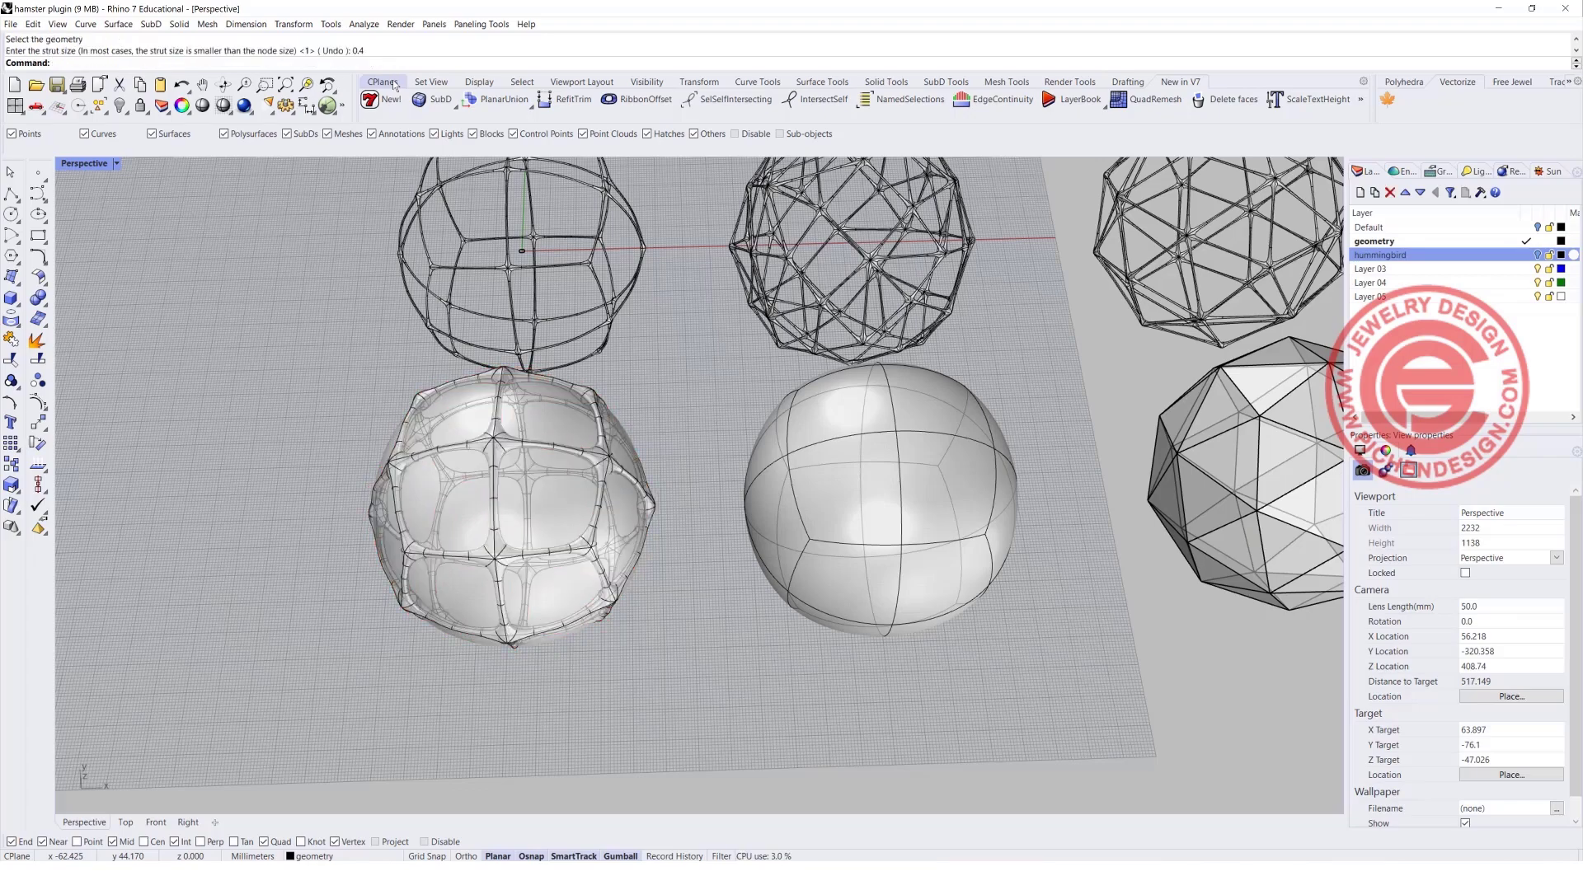
Inspect the new multipipe frame and compare it with the neighbouring proximity multipipe samples and their source shapes.
scroll(567, 435, down, 2)
mouse_move(568, 435)
right_down()
mouse_move(565, 472)
mouse_move(600, 459)
mouse_move(584, 443)
right_up()
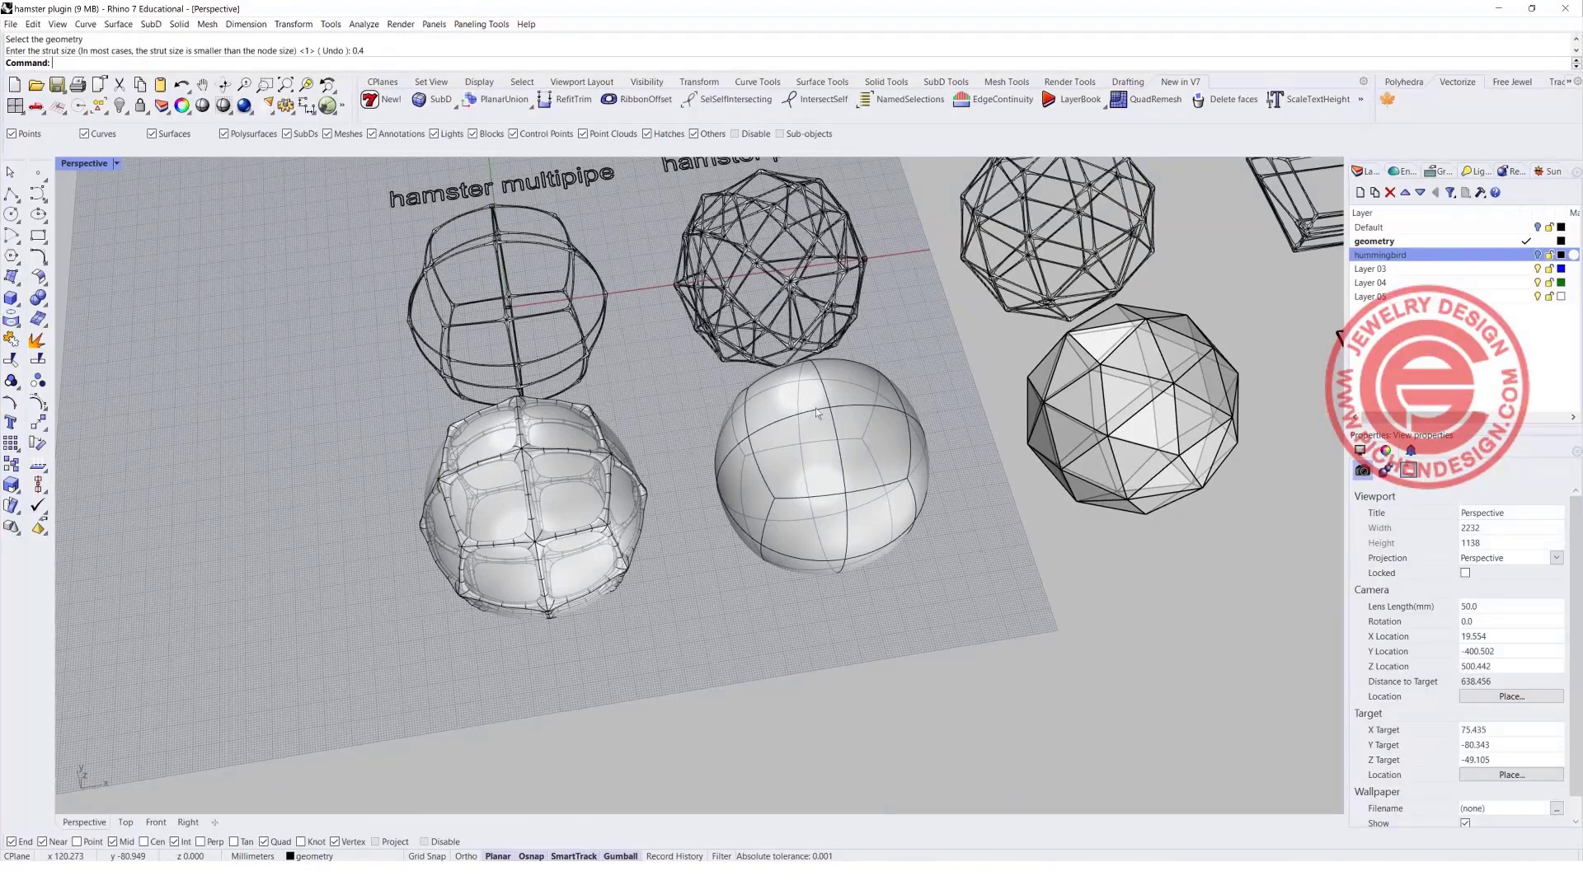
scroll(825, 415, down, 2)
shift+right_drag(880, 444, 662, 473)
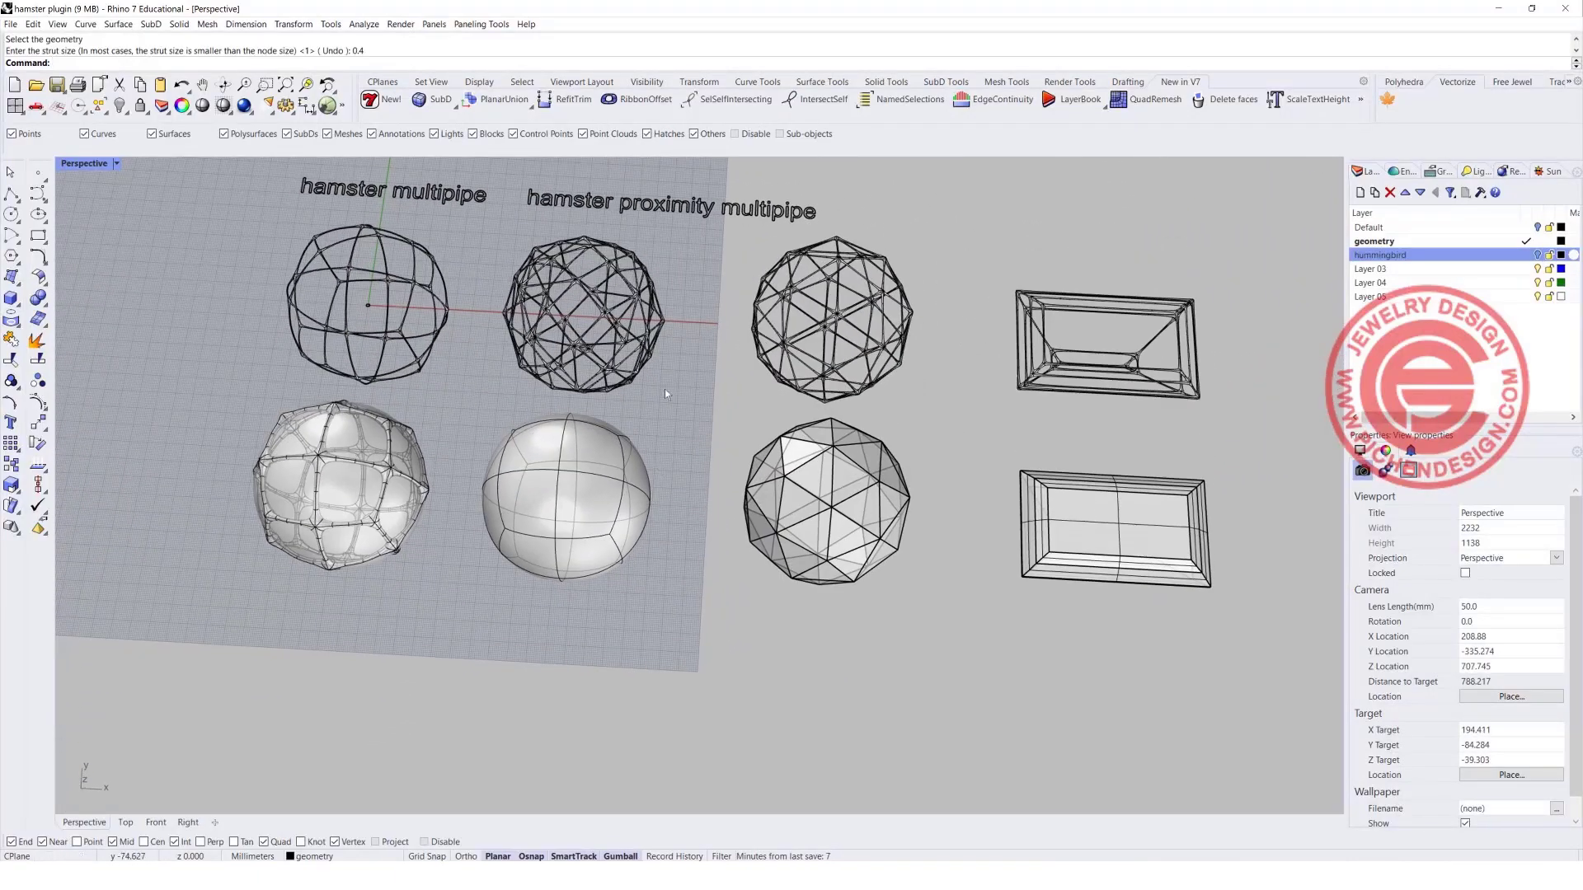
right_drag(570, 211, 597, 203)
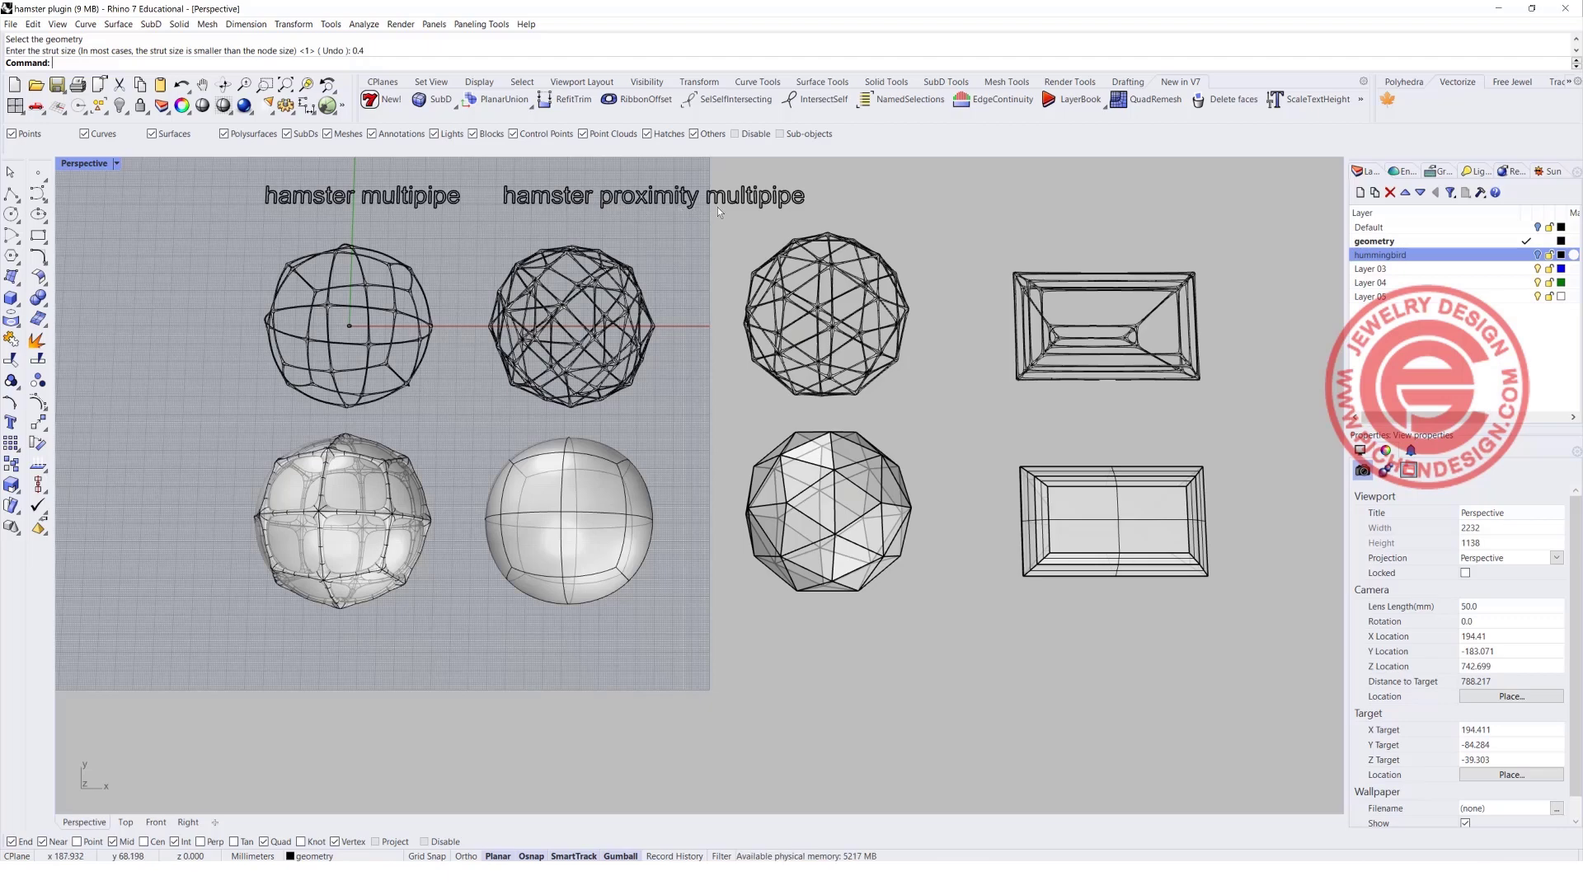
right_drag(630, 417, 631, 318)
scroll(468, 385, up, 2)
scroll(330, 416, up, 2)
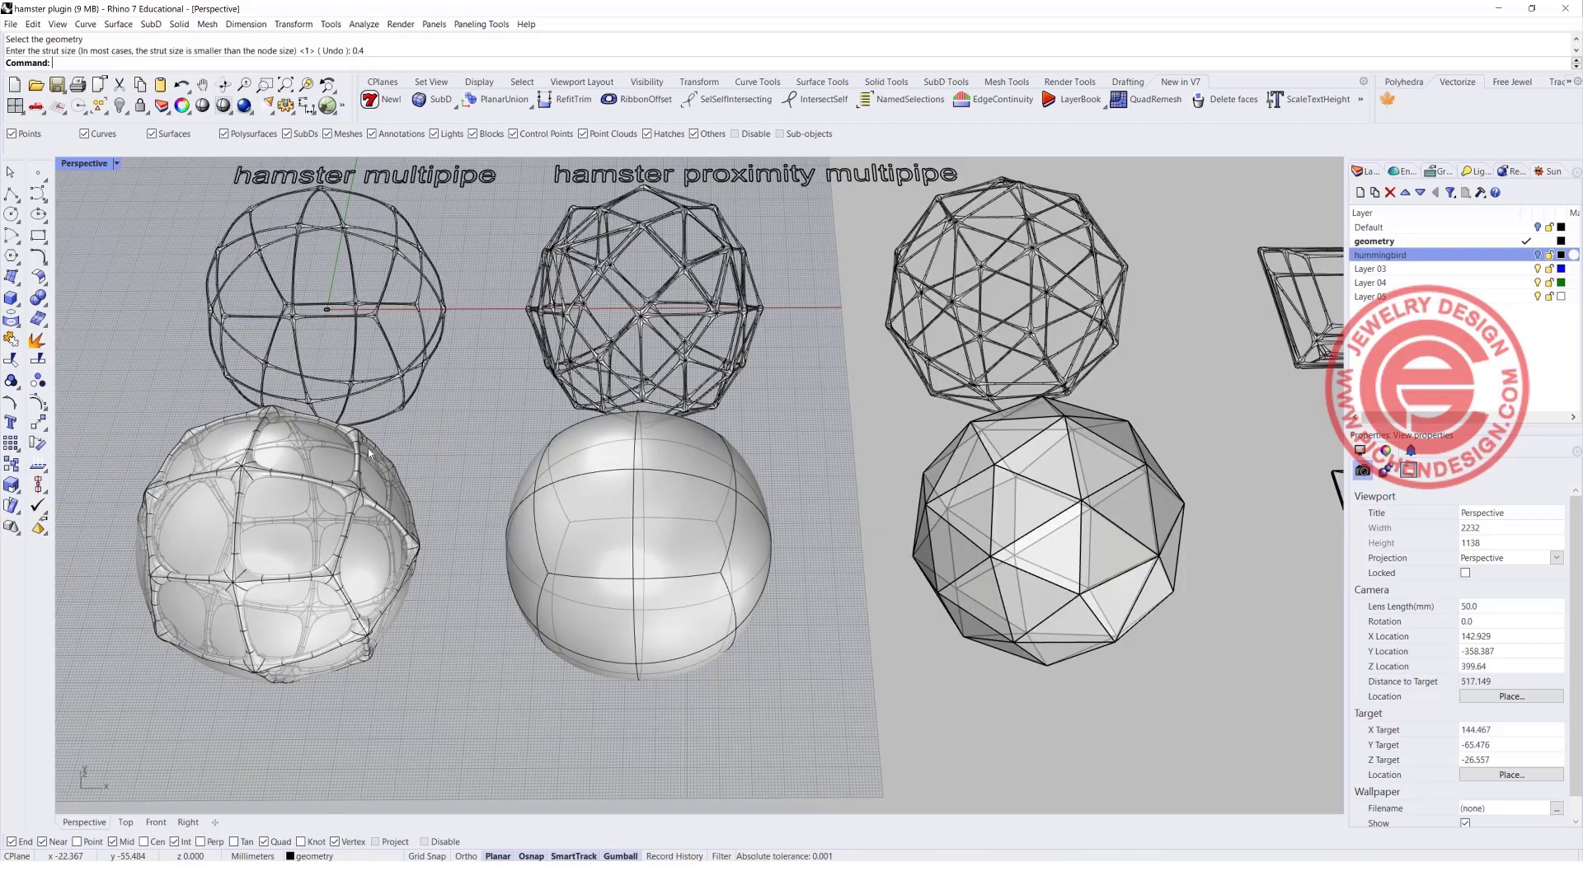
Run HamsterProximityMultipipe on the second SubD sphere with node size 3 and strut size 0.4.
right_drag(698, 316, 640, 468)
click(631, 511)
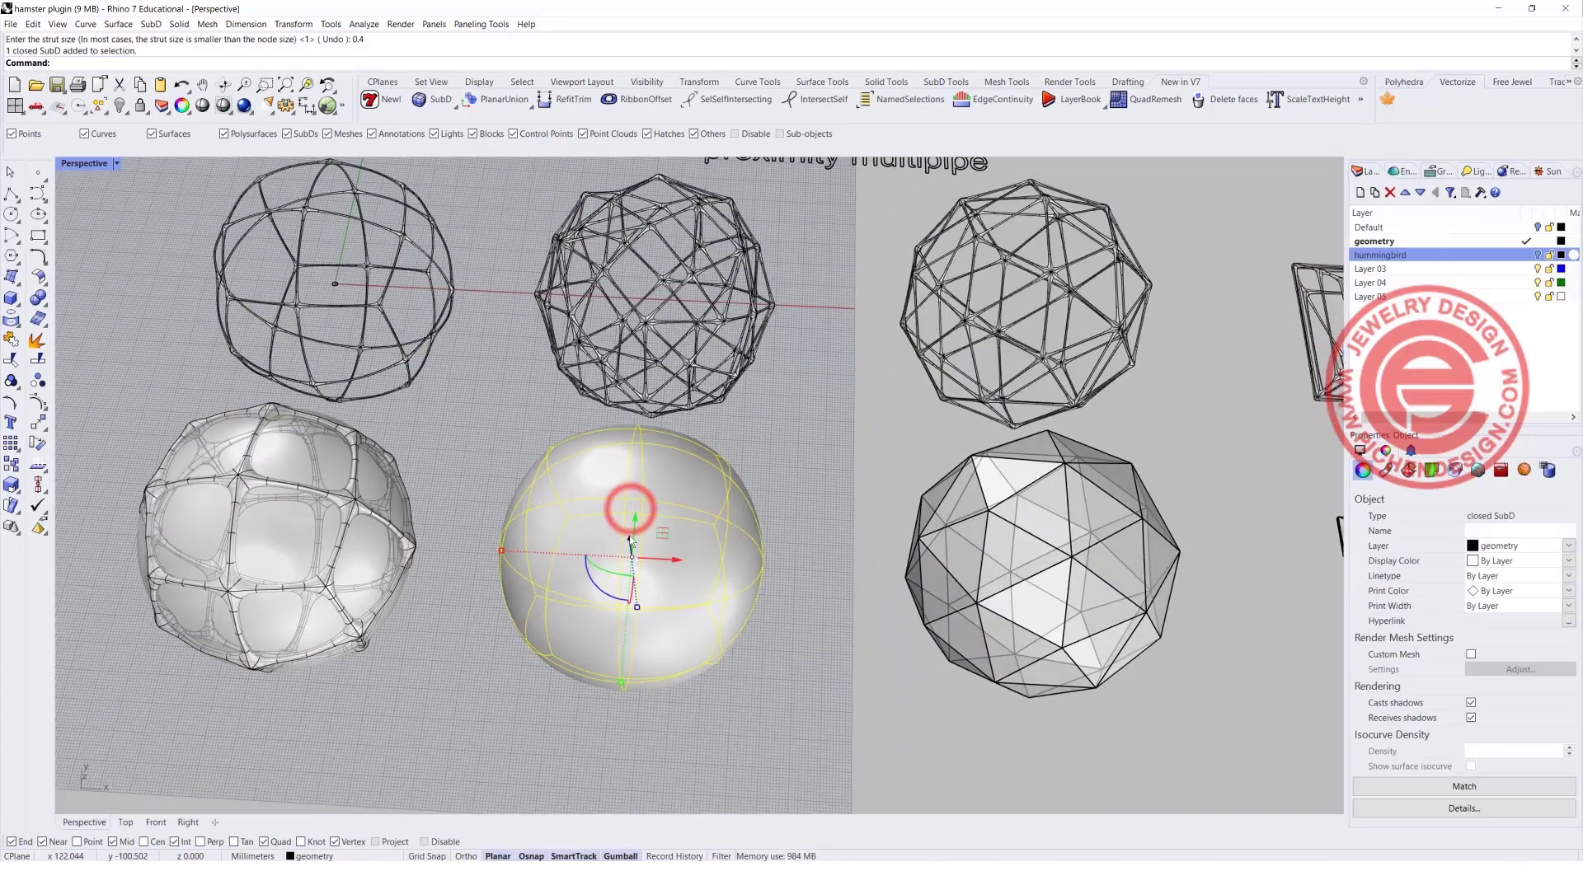
text(HamsterMultipipe)
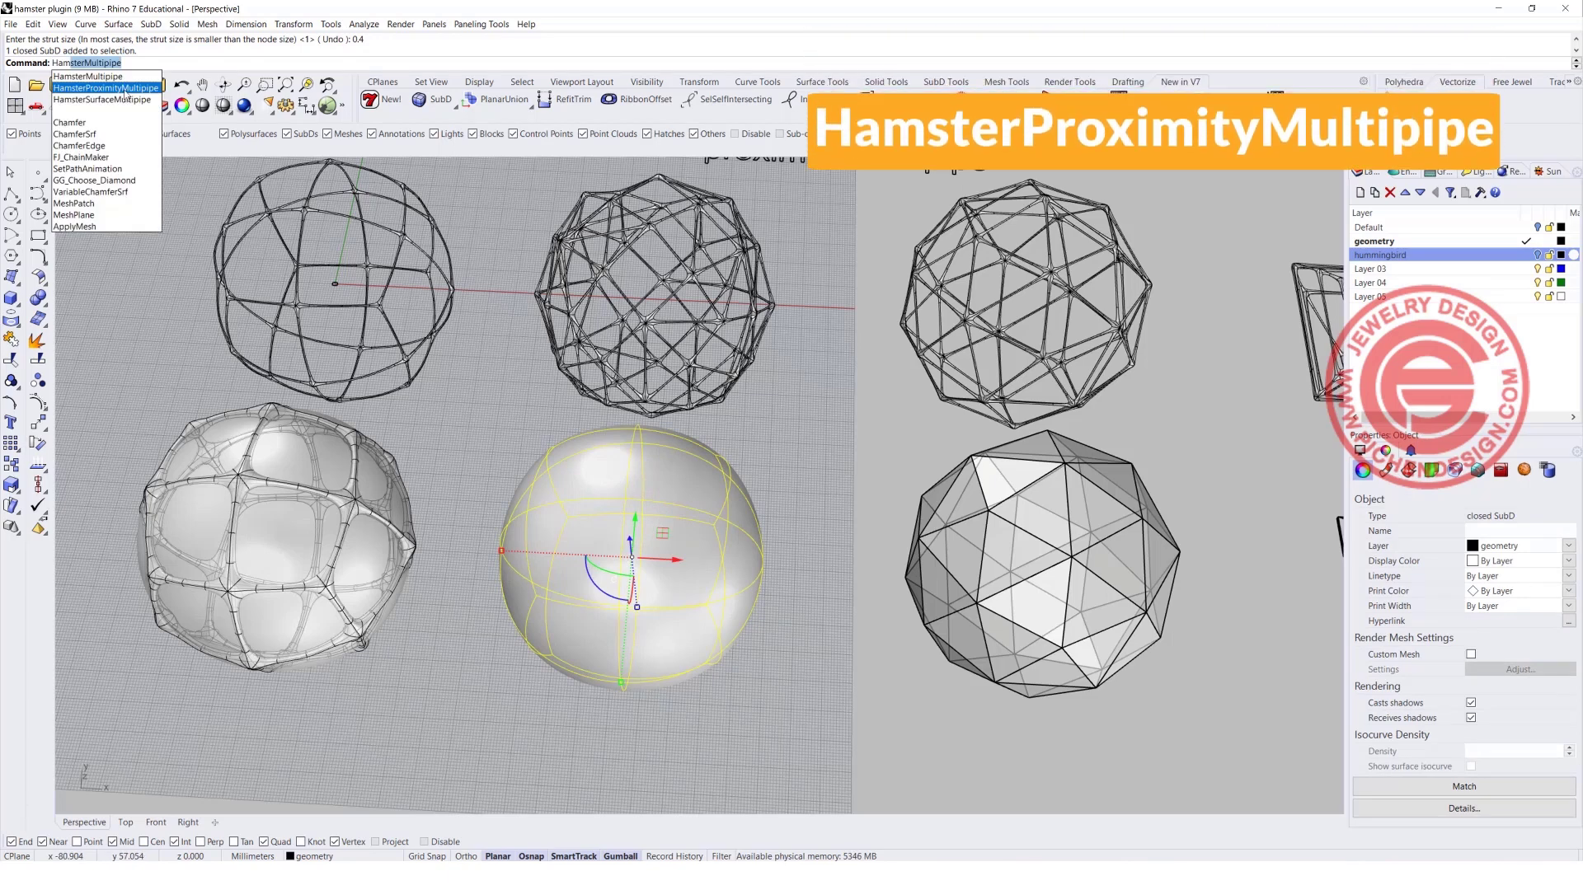
click(122, 89)
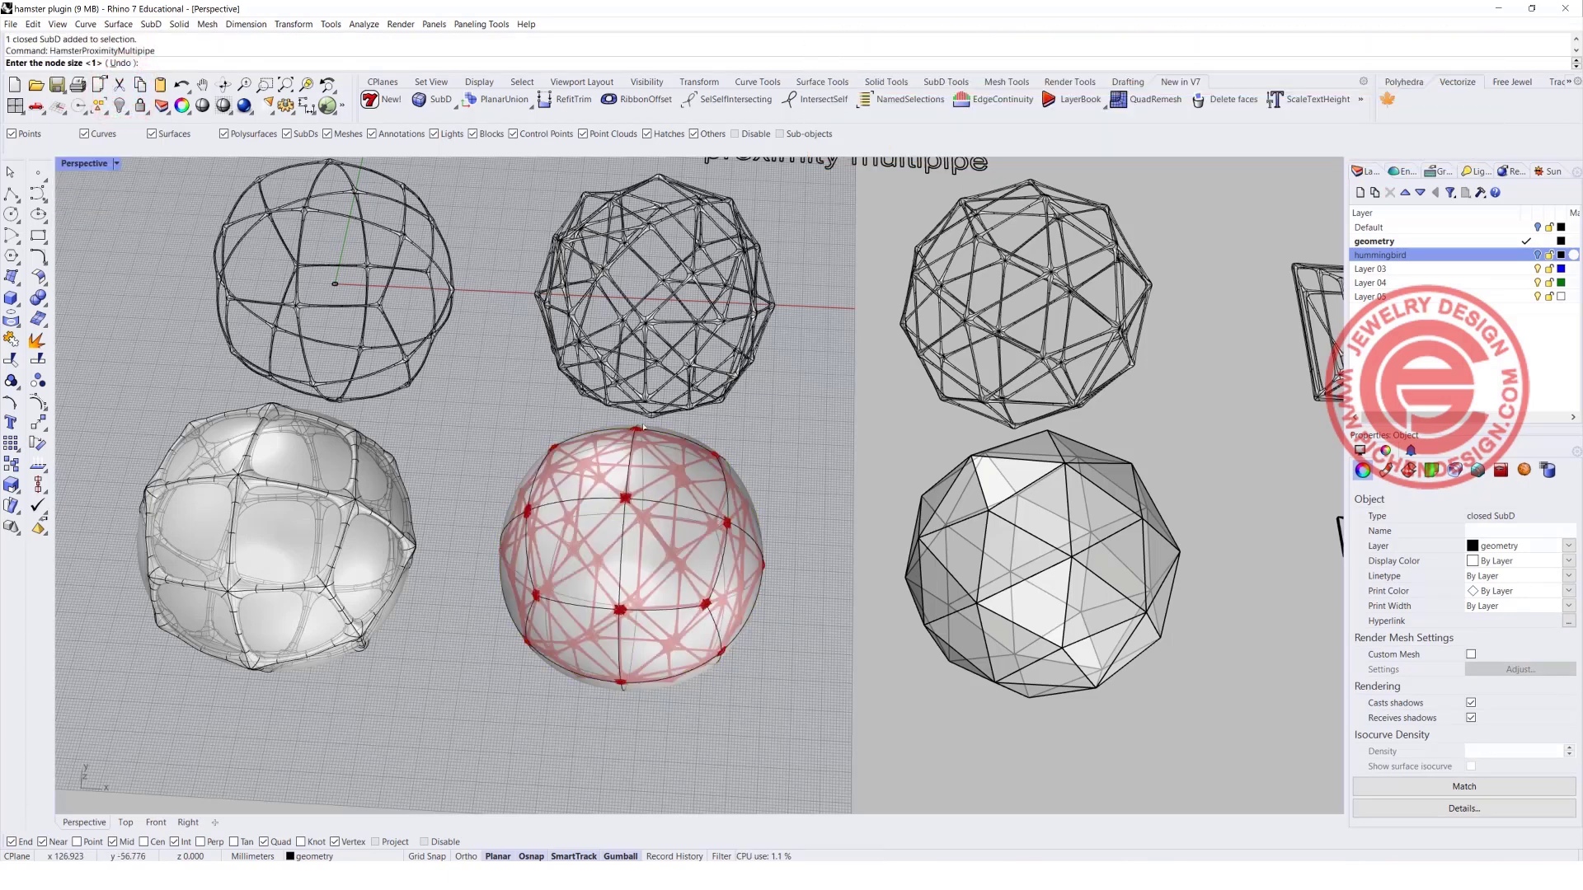
right_drag(603, 459, 601, 455)
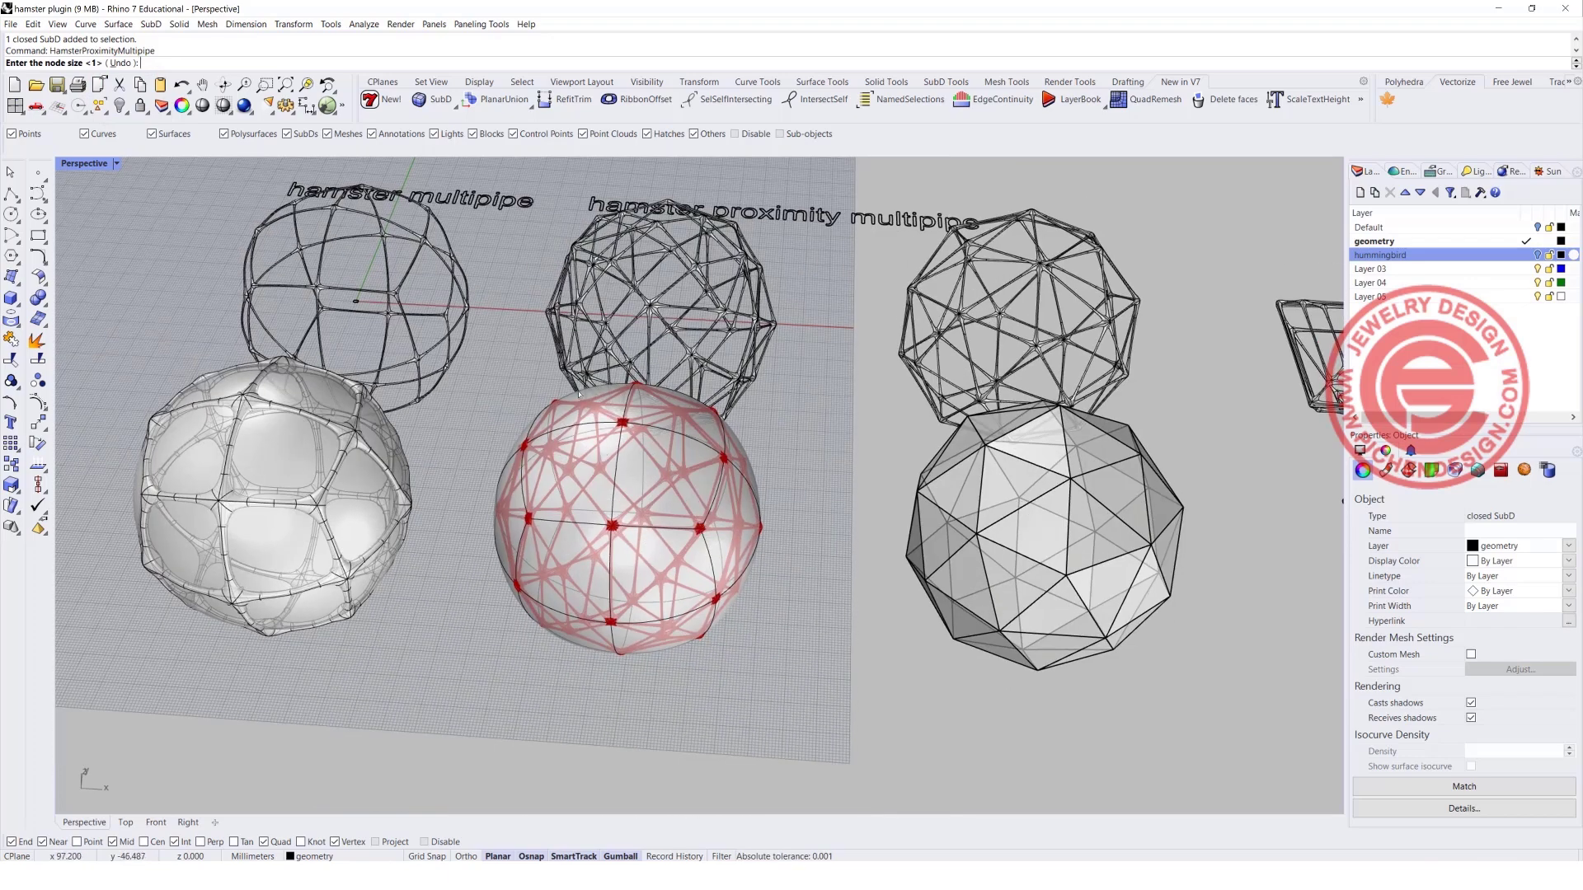
scroll(579, 394, up, 5)
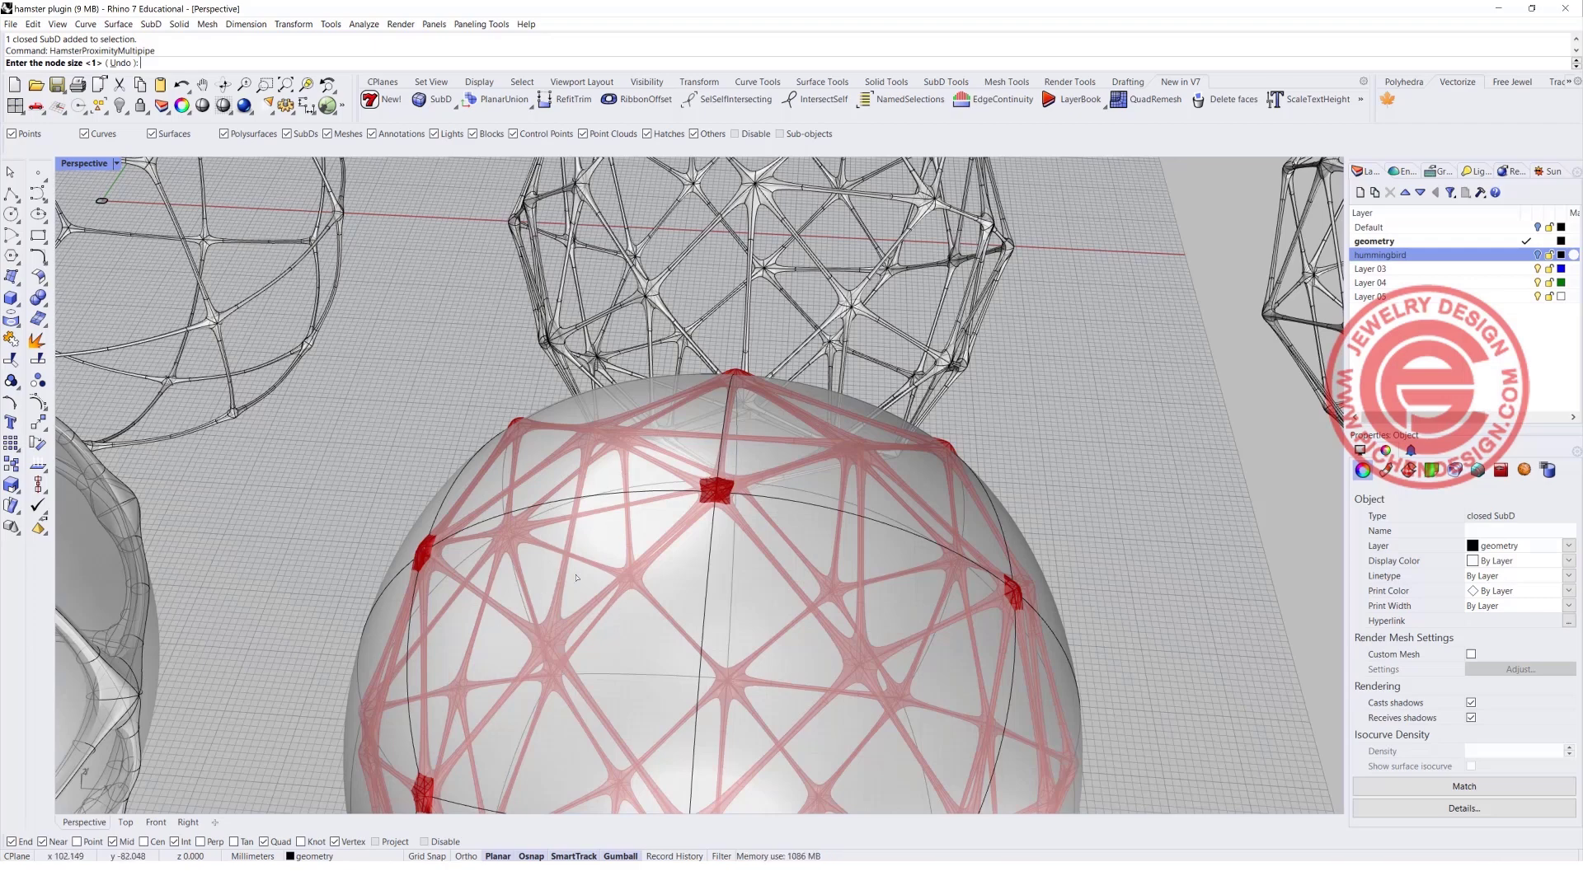
scroll(603, 459, down, 5)
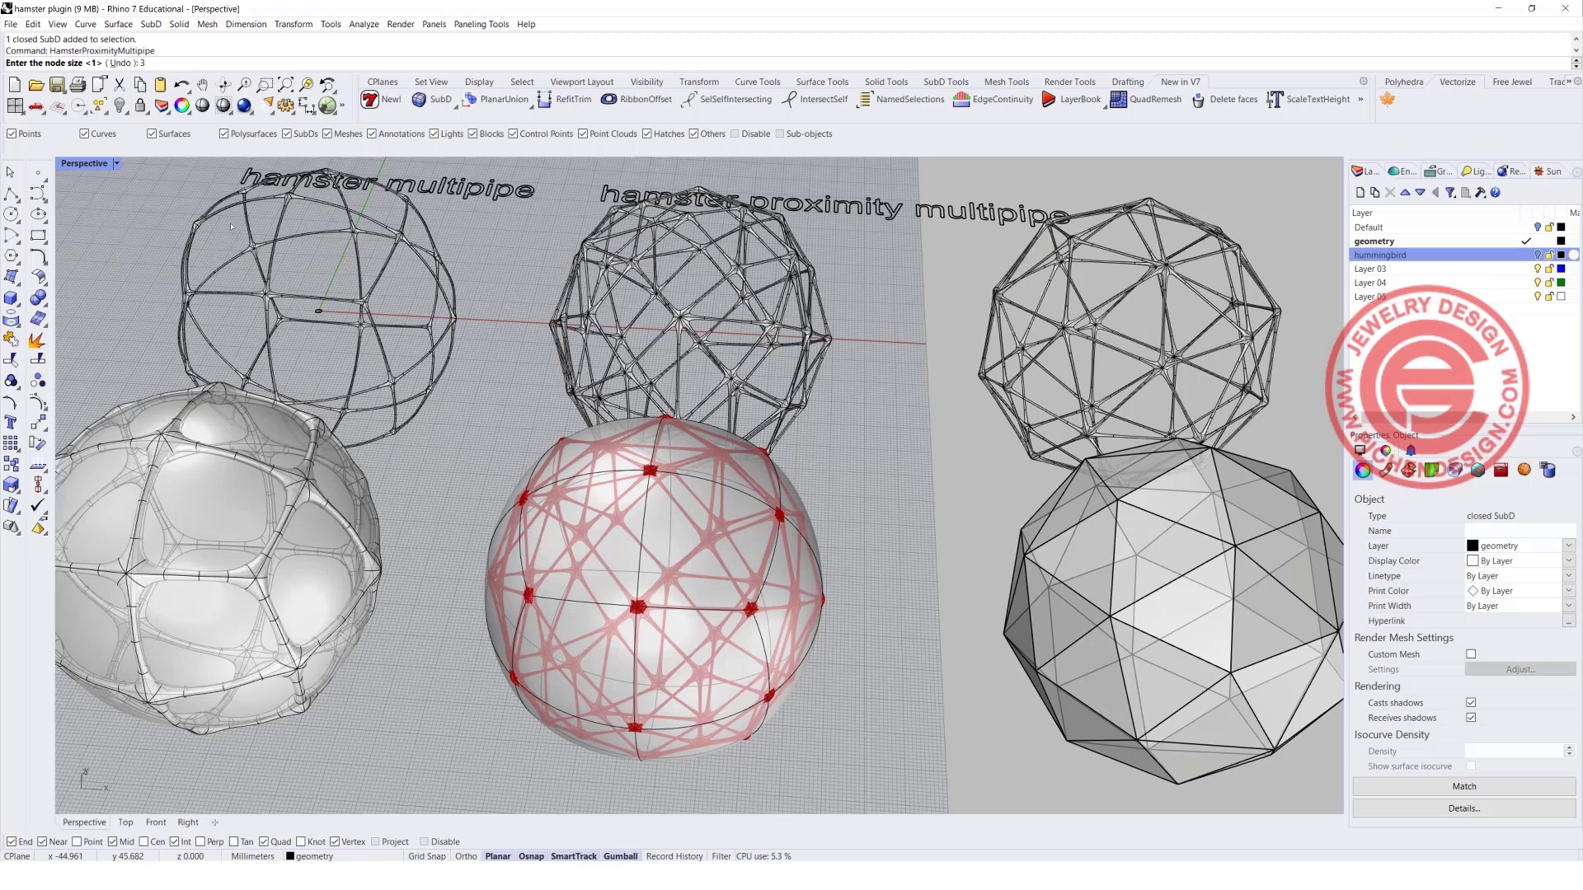
key(Return)
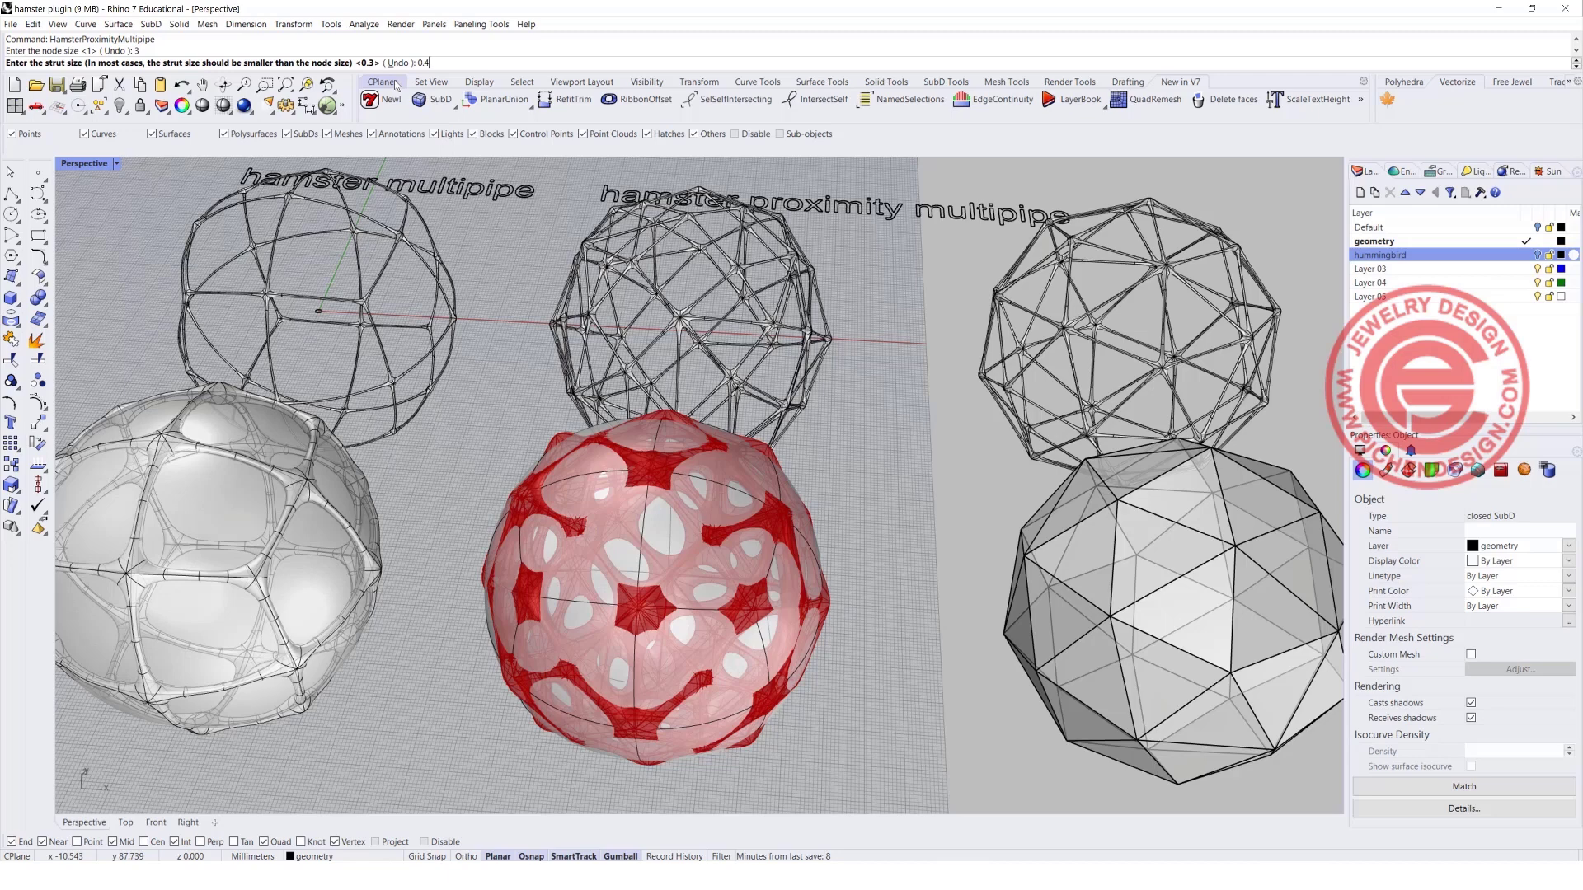
text(0.4)
key(Return)
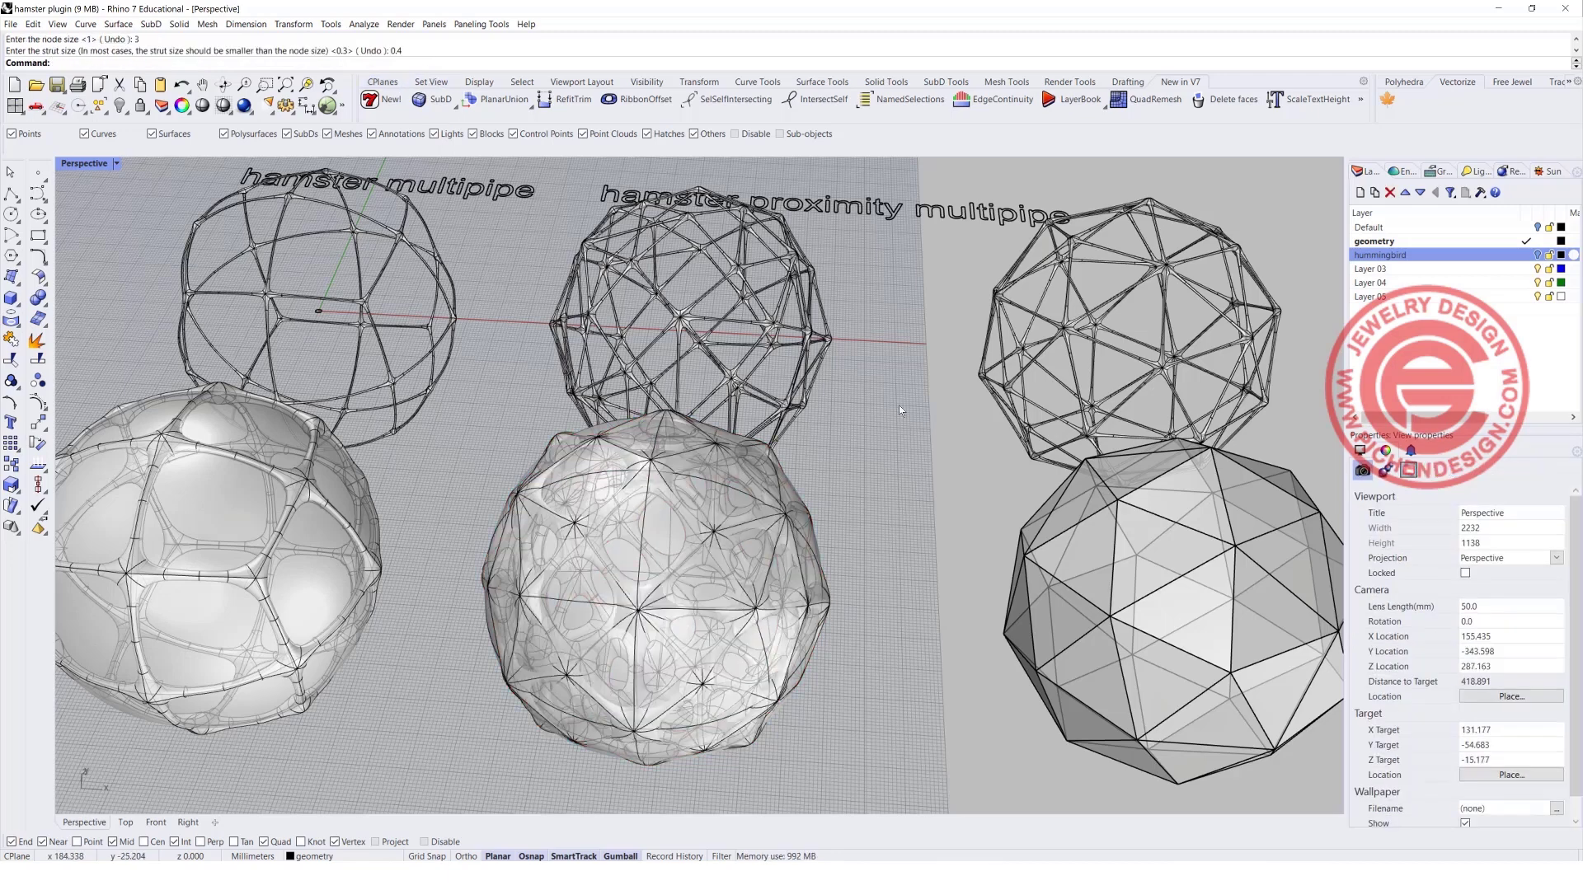
Delete the source SubD spheres enclosed in the first two new frames, leaving only the multipipe frames.
scroll(900, 409, up, 5)
click(772, 493)
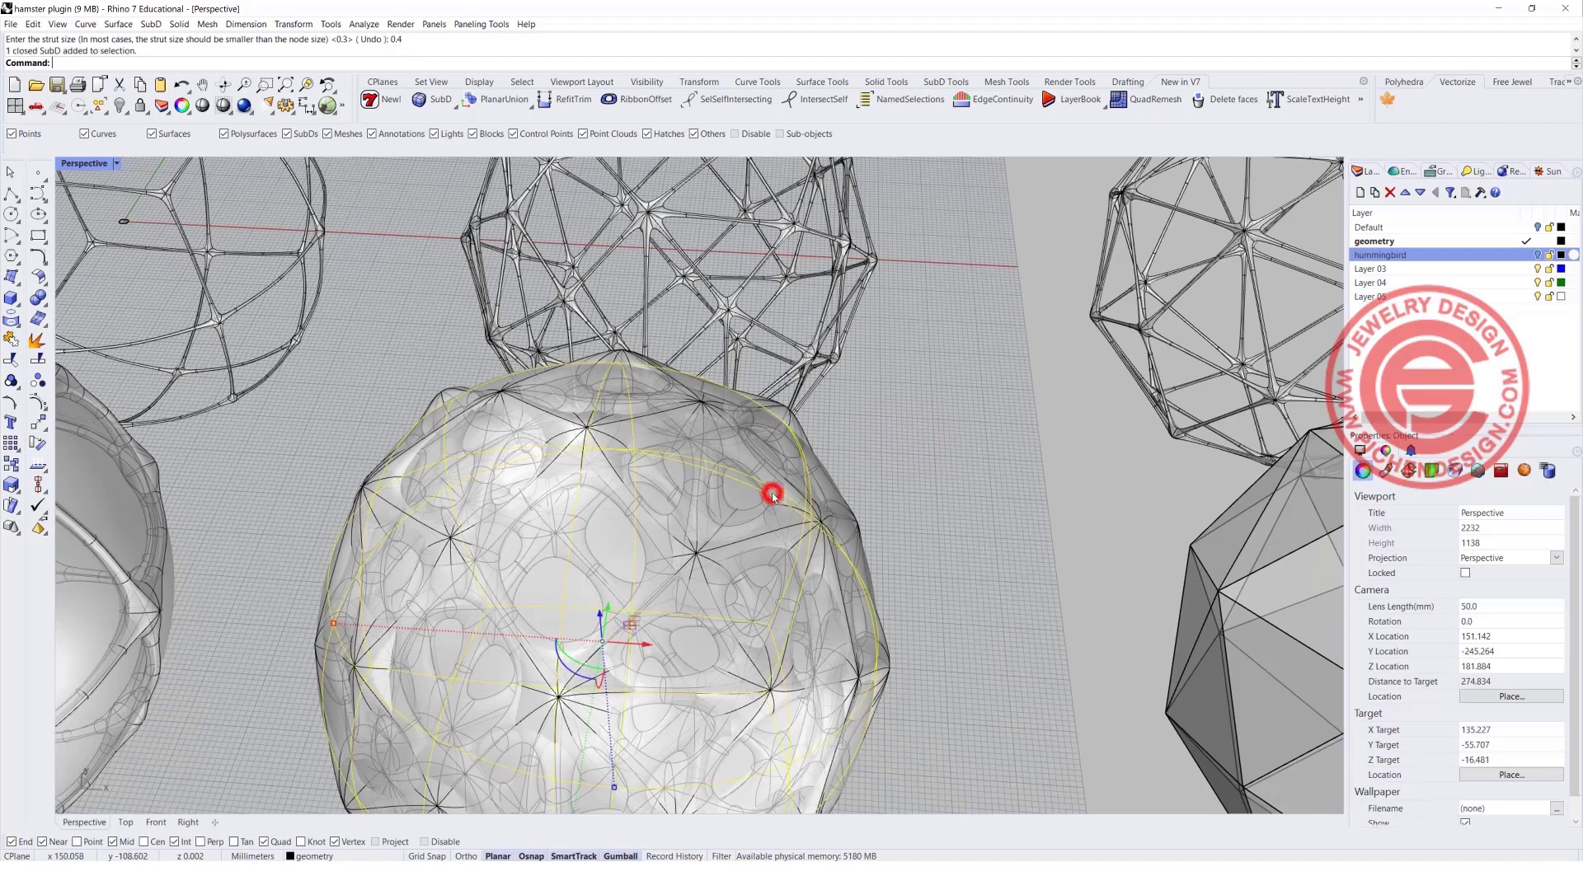
key(Delete)
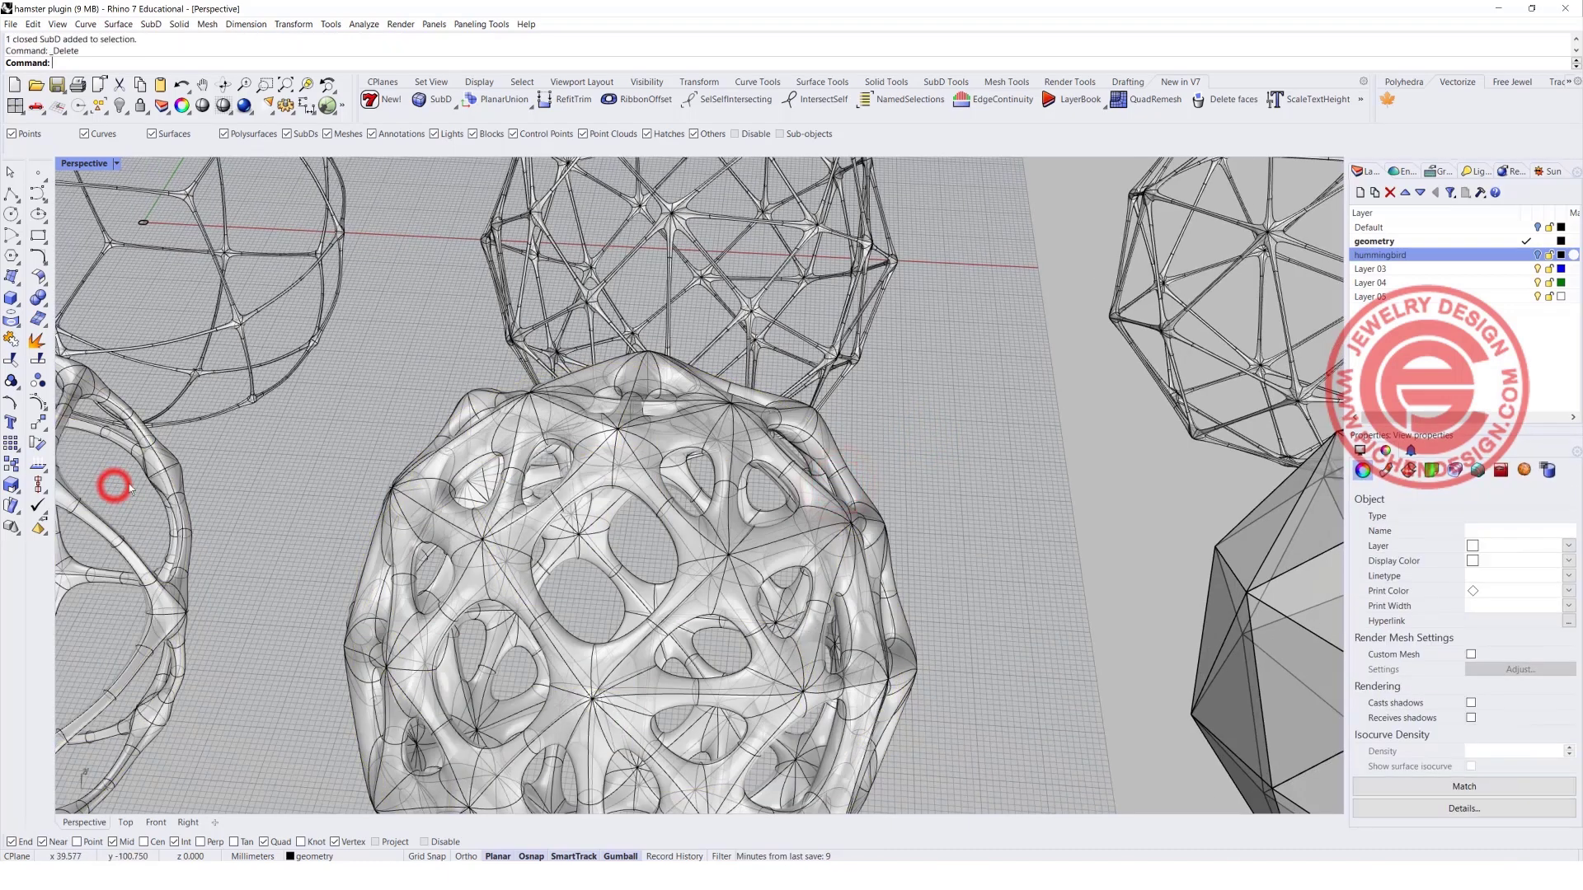
scroll(609, 408, down, 6)
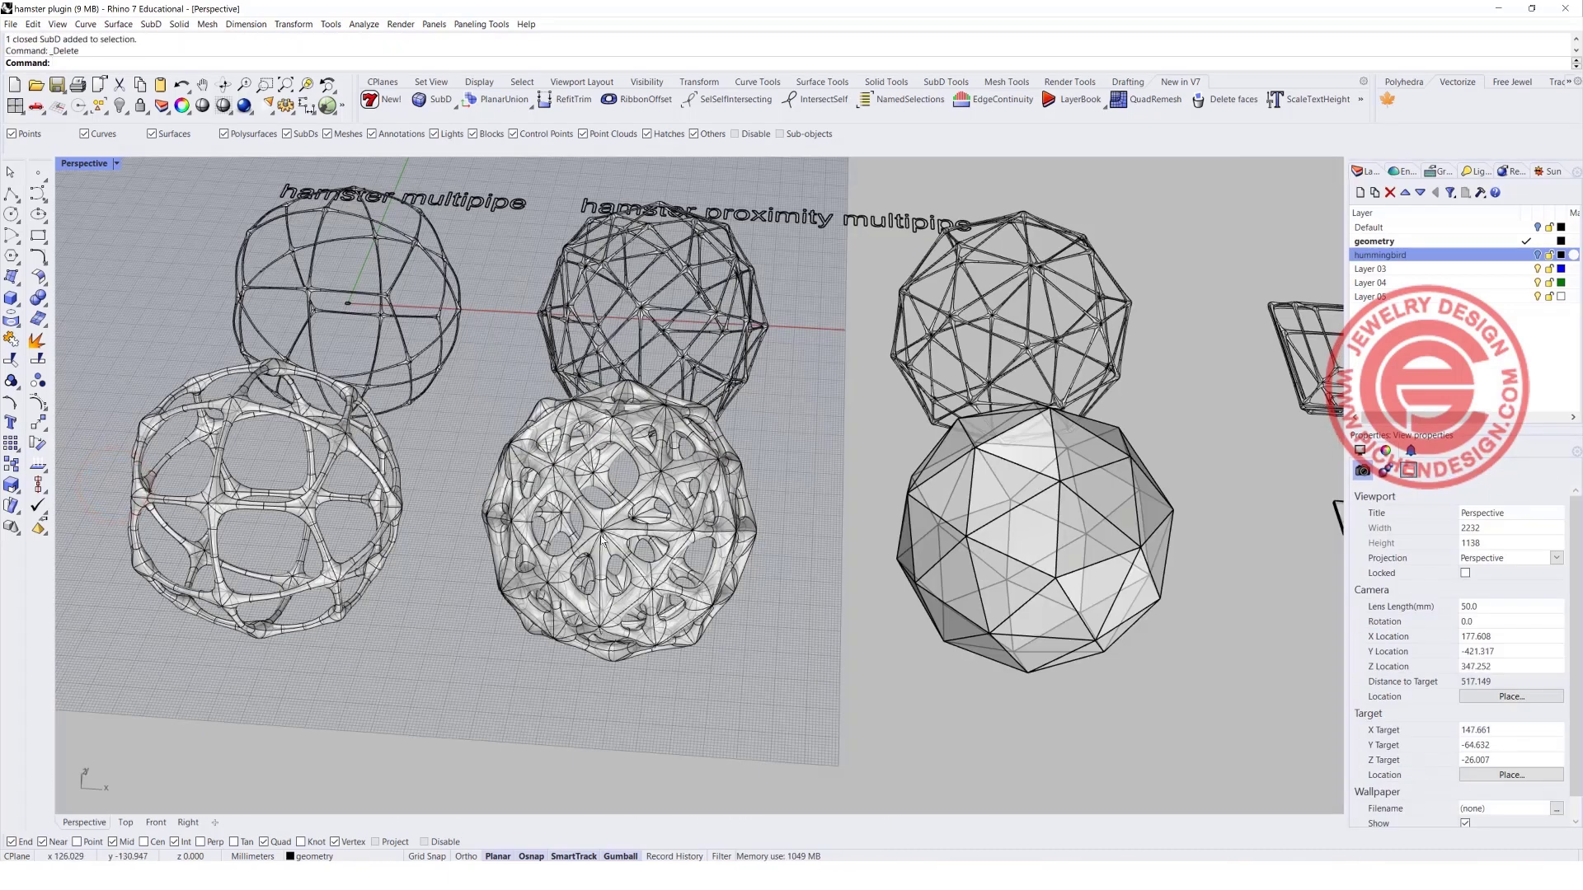
Select the faceted polyhedron sample and examine it beside its proximity multipipe frame.
scroll(571, 531, down, 4)
shift+right_drag(741, 493, 524, 485)
right_drag(618, 449, 745, 568)
click(652, 560)
scroll(659, 557, up, 3)
scroll(614, 545, down, 4)
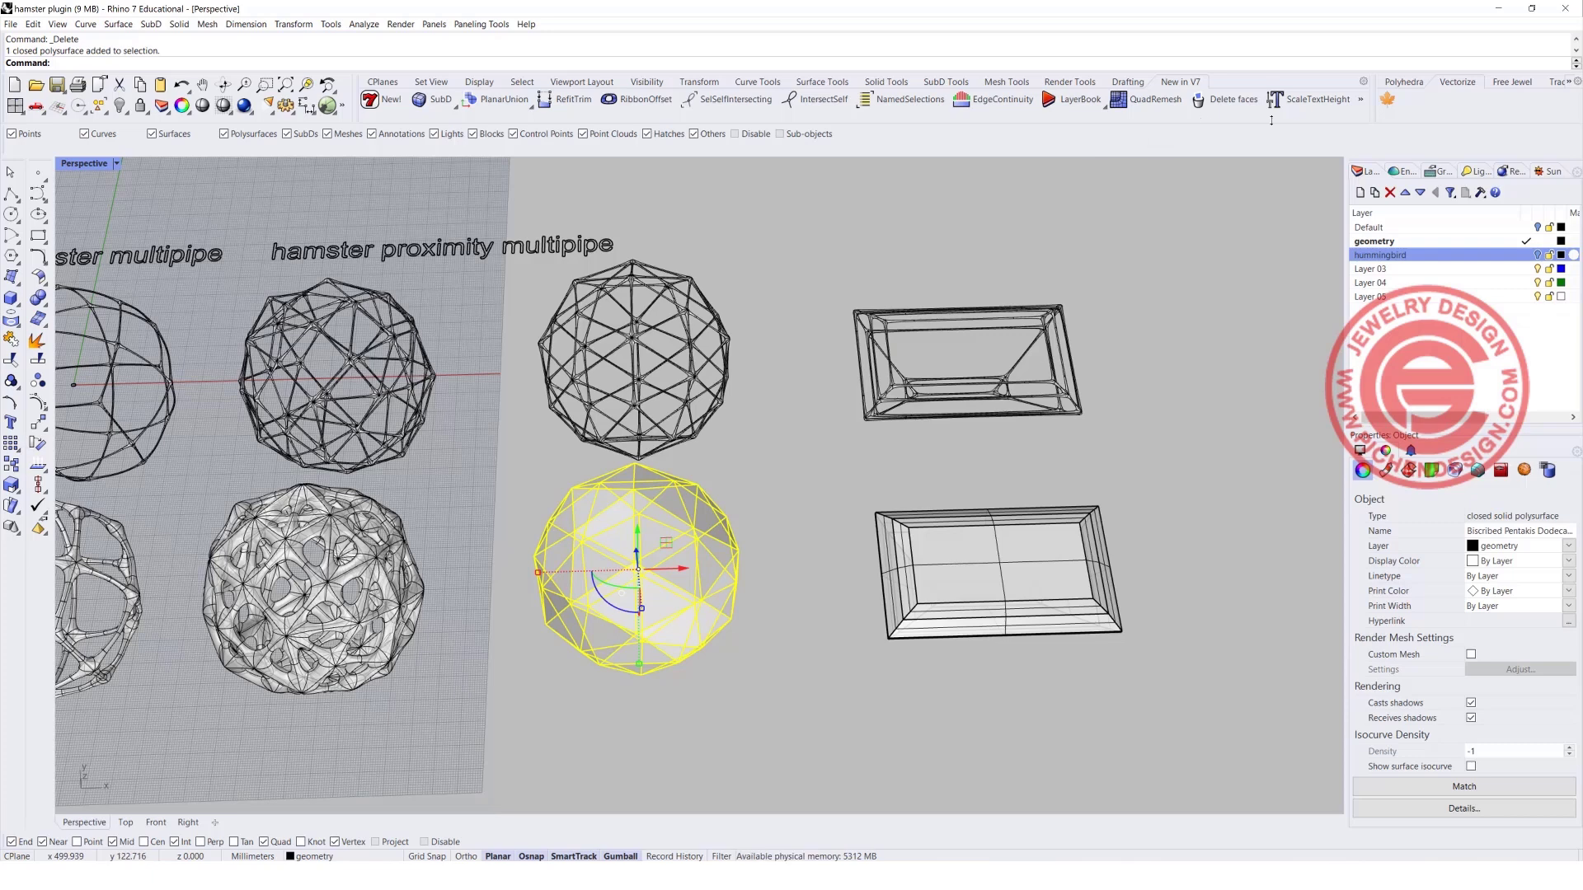
Open the Polyhedron library and preview several of its shapes, including the Augmented Dodecahedron.
click(1390, 99)
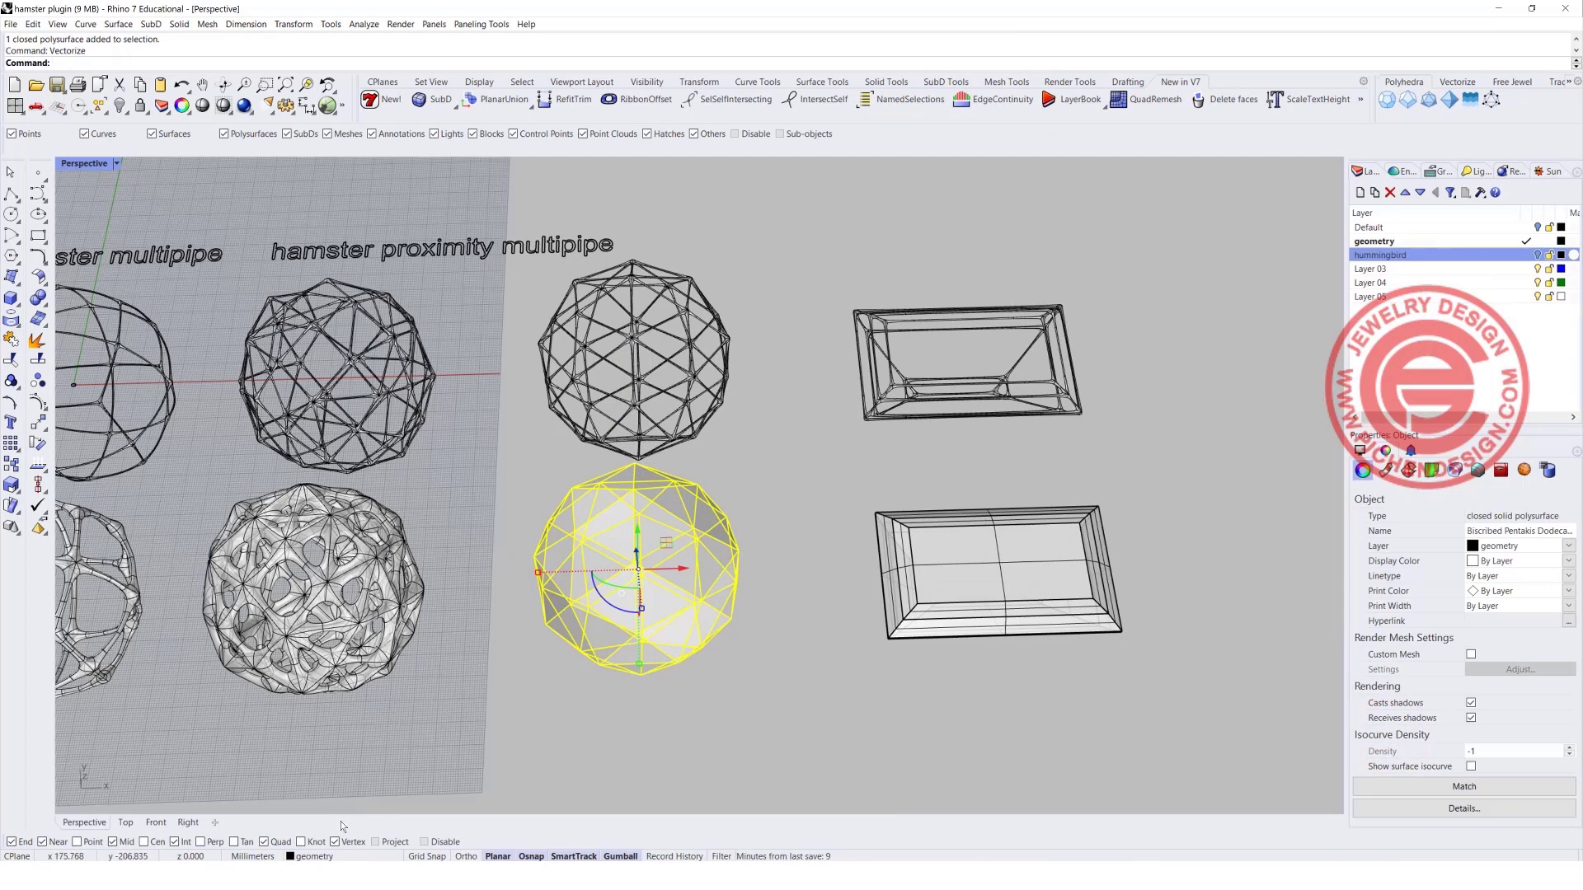
click(1386, 100)
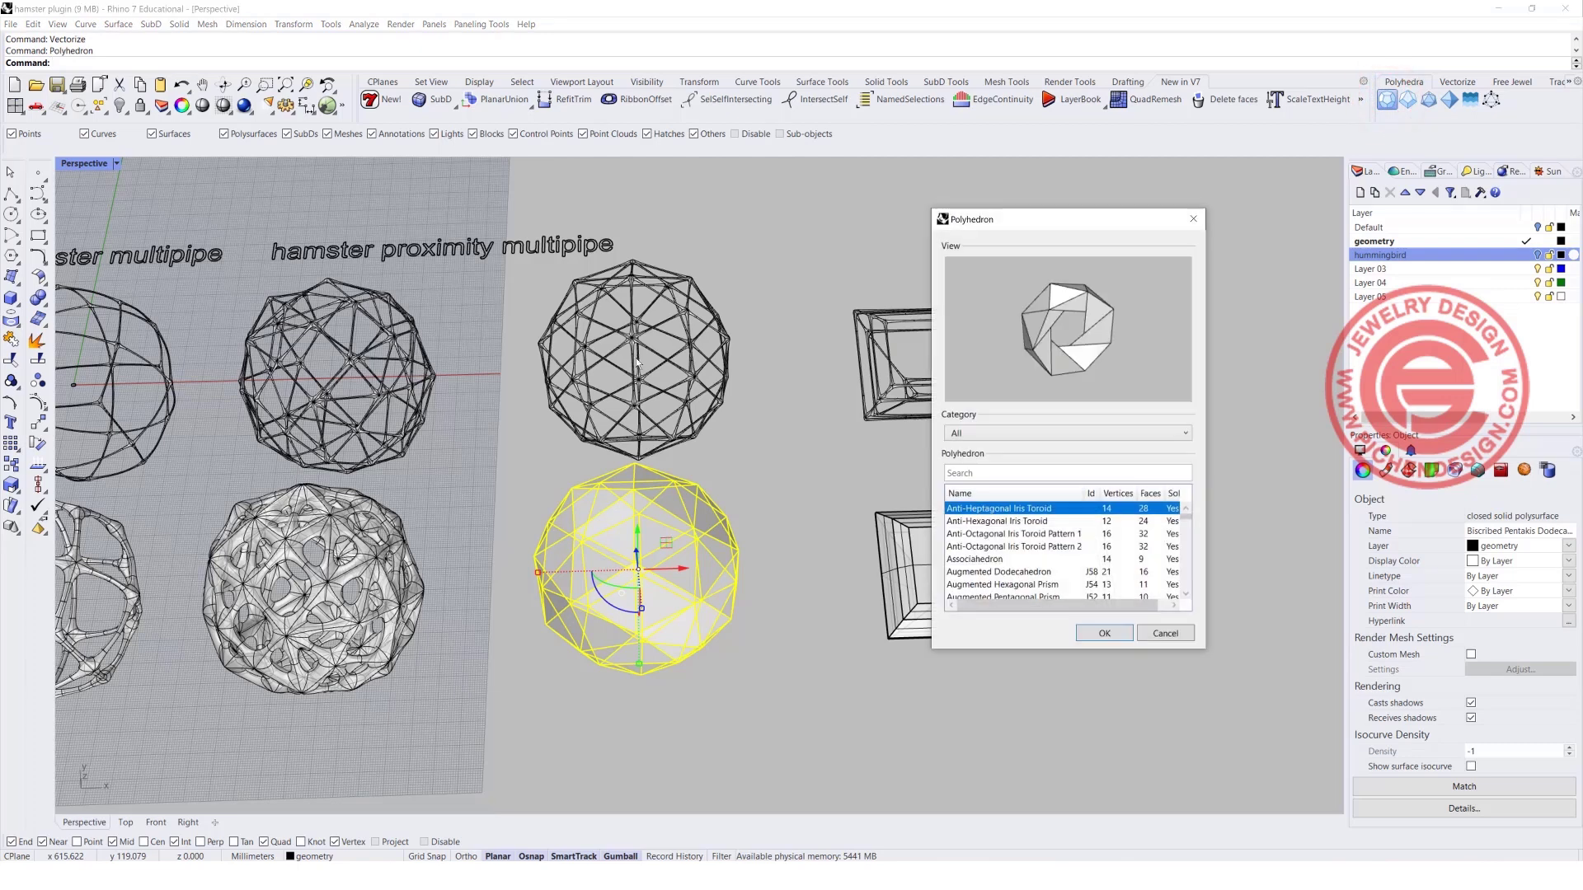
drag(1022, 222, 849, 200)
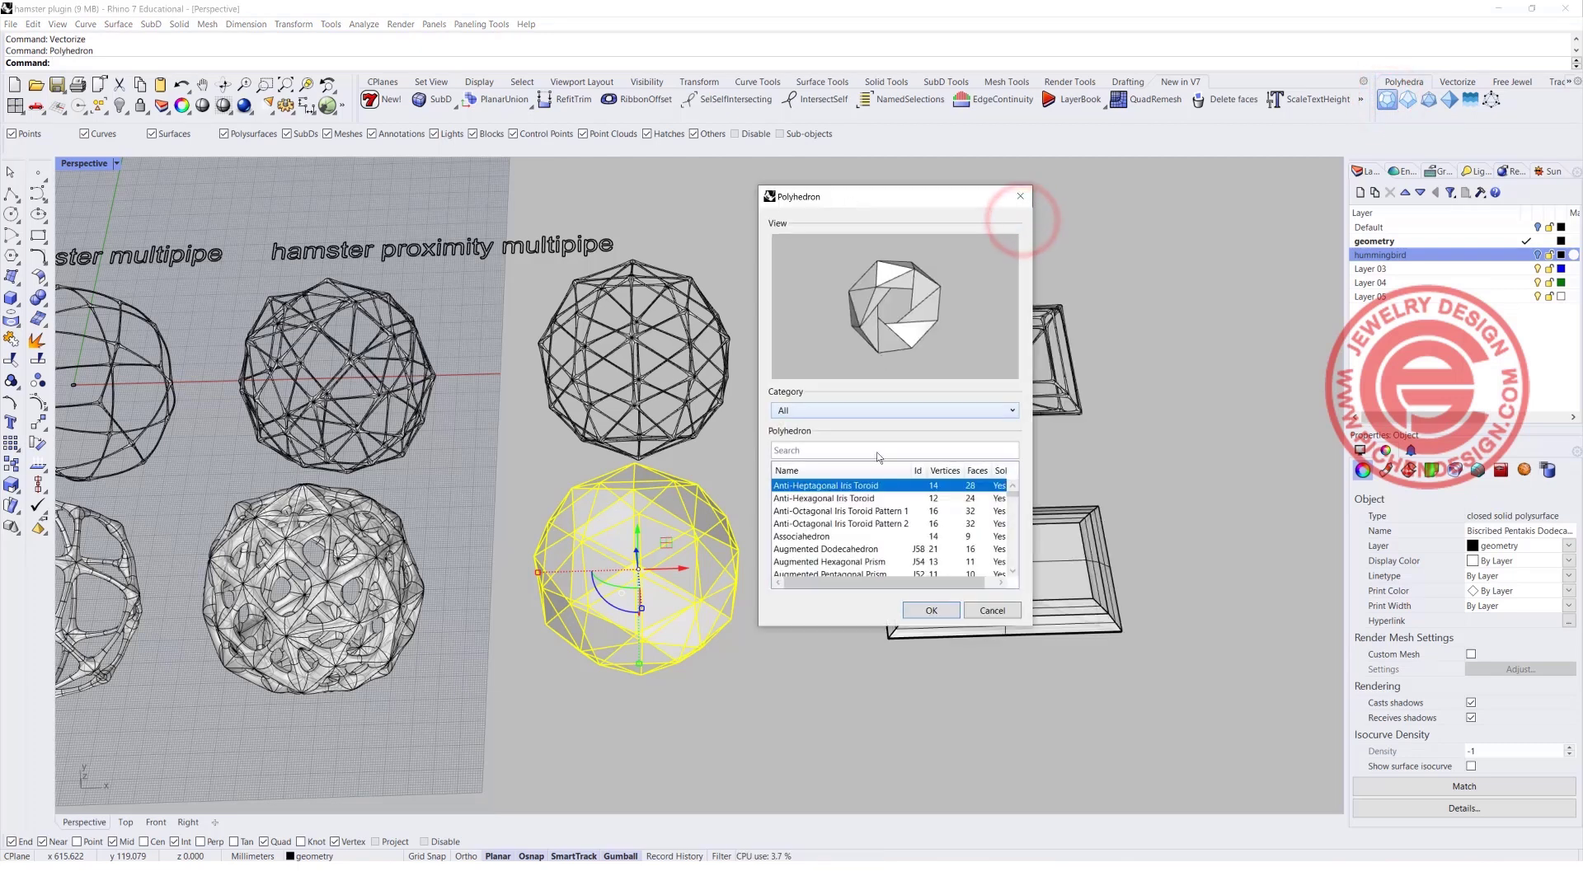
click(861, 533)
click(839, 551)
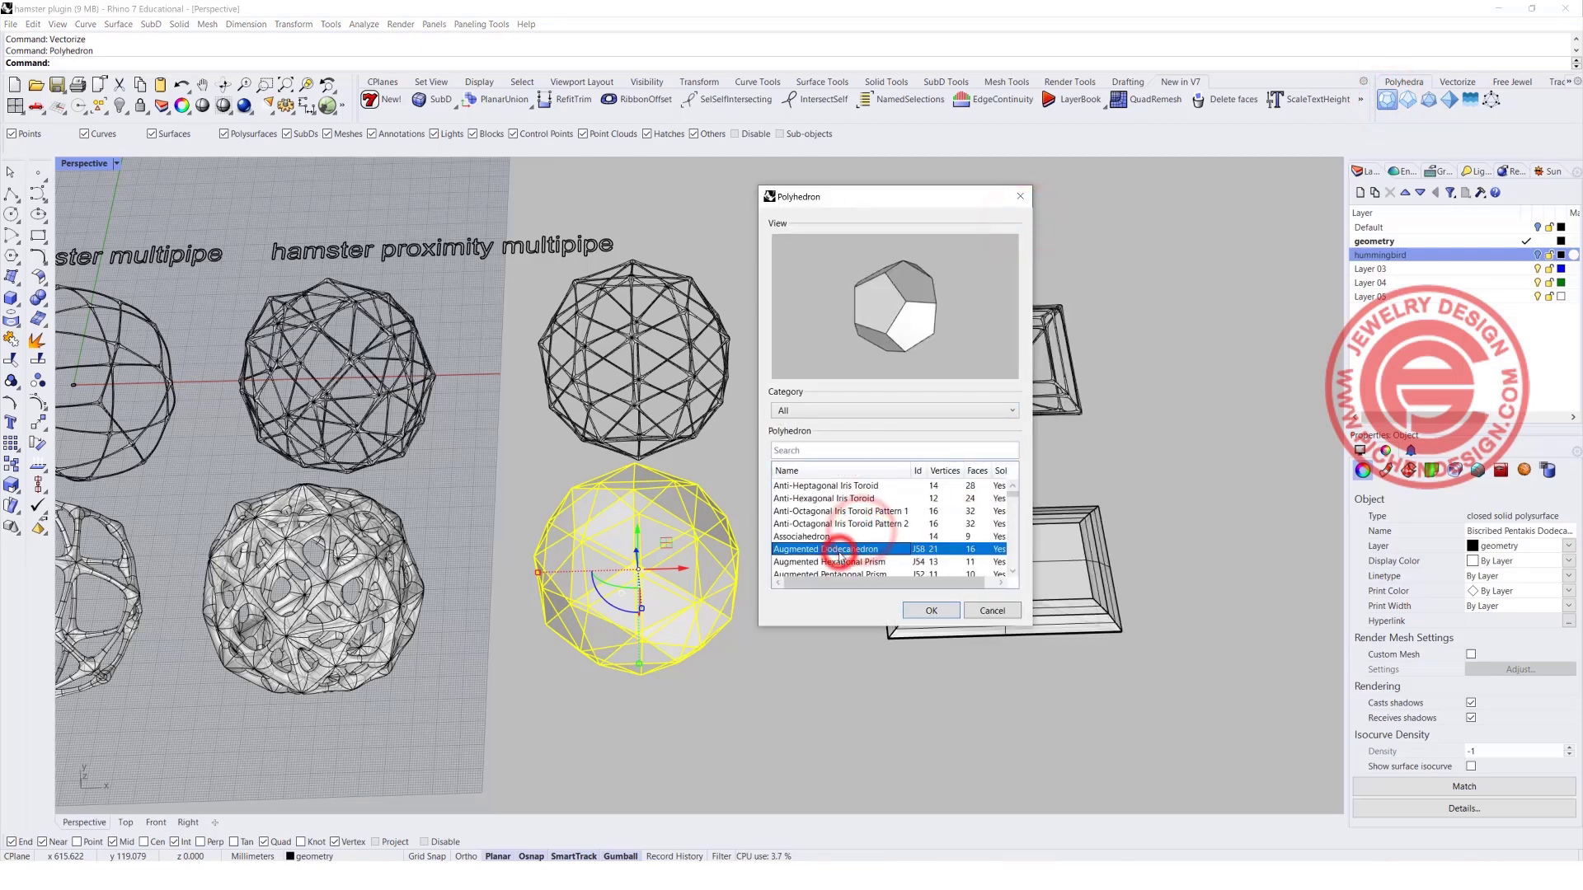
scroll(839, 551, down, 5)
click(851, 527)
click(838, 512)
click(829, 562)
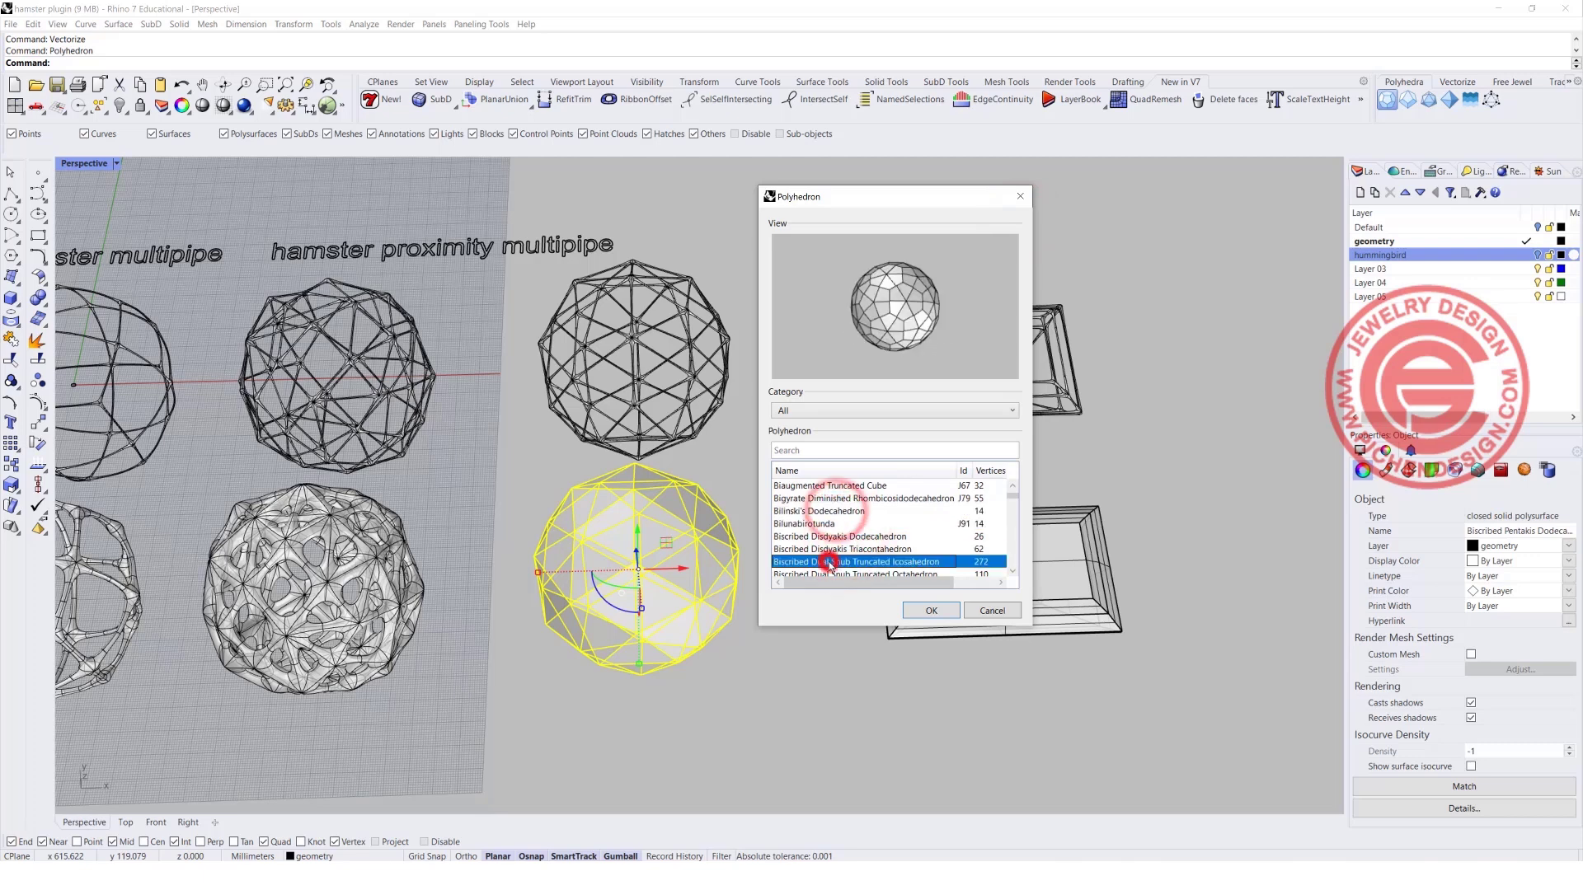
Browse further through the polyhedron list and choose Dual Geodesic Icosahedron Pattern 2.
scroll(827, 561, down, 4)
click(827, 538)
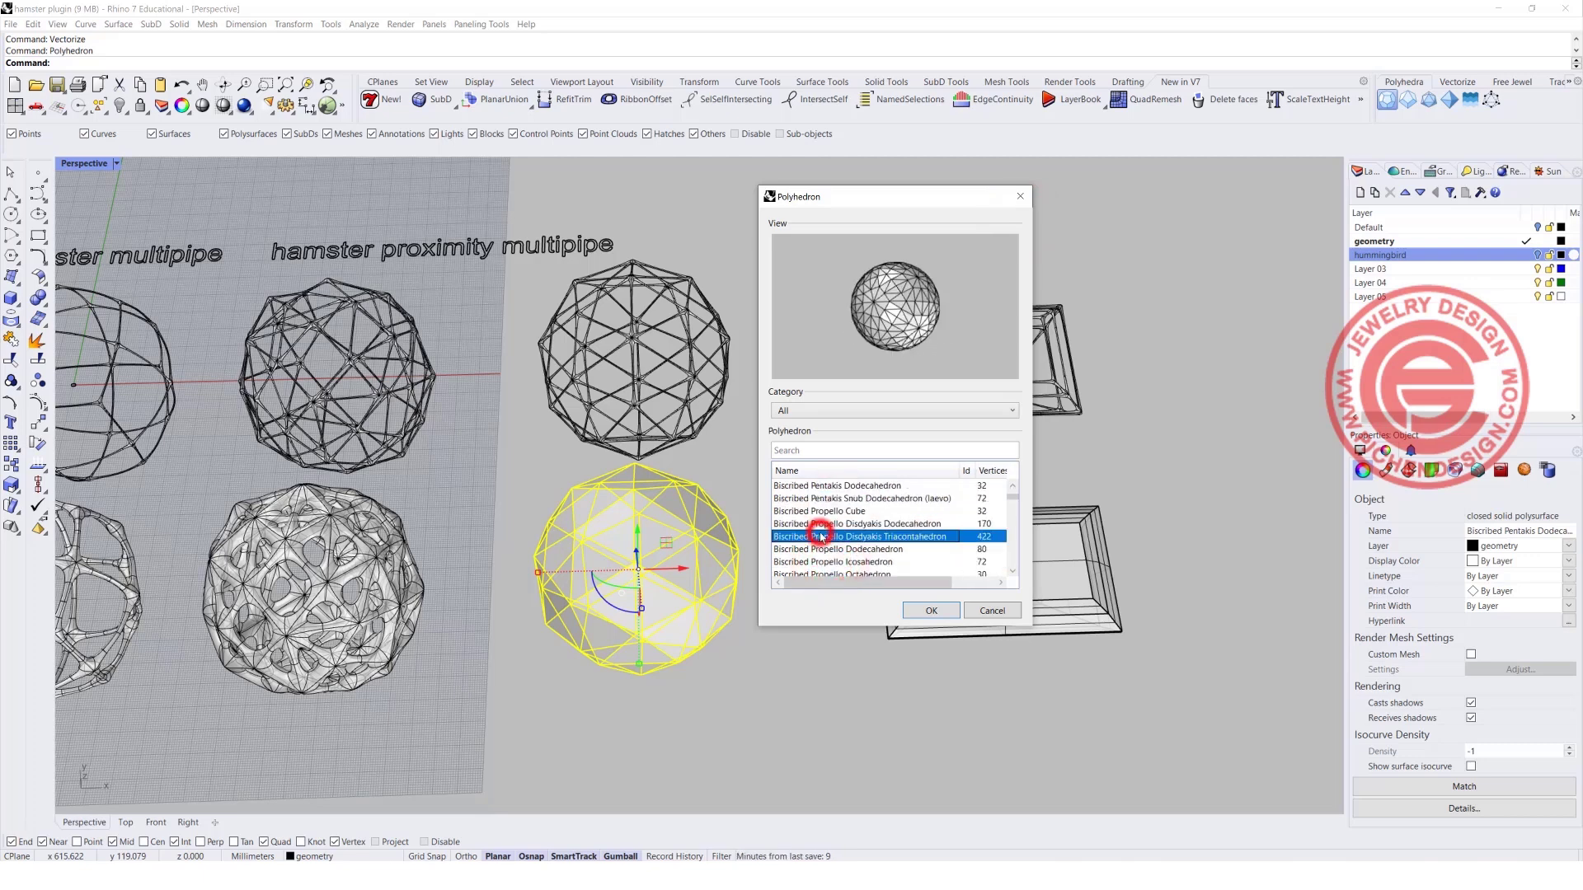
click(821, 550)
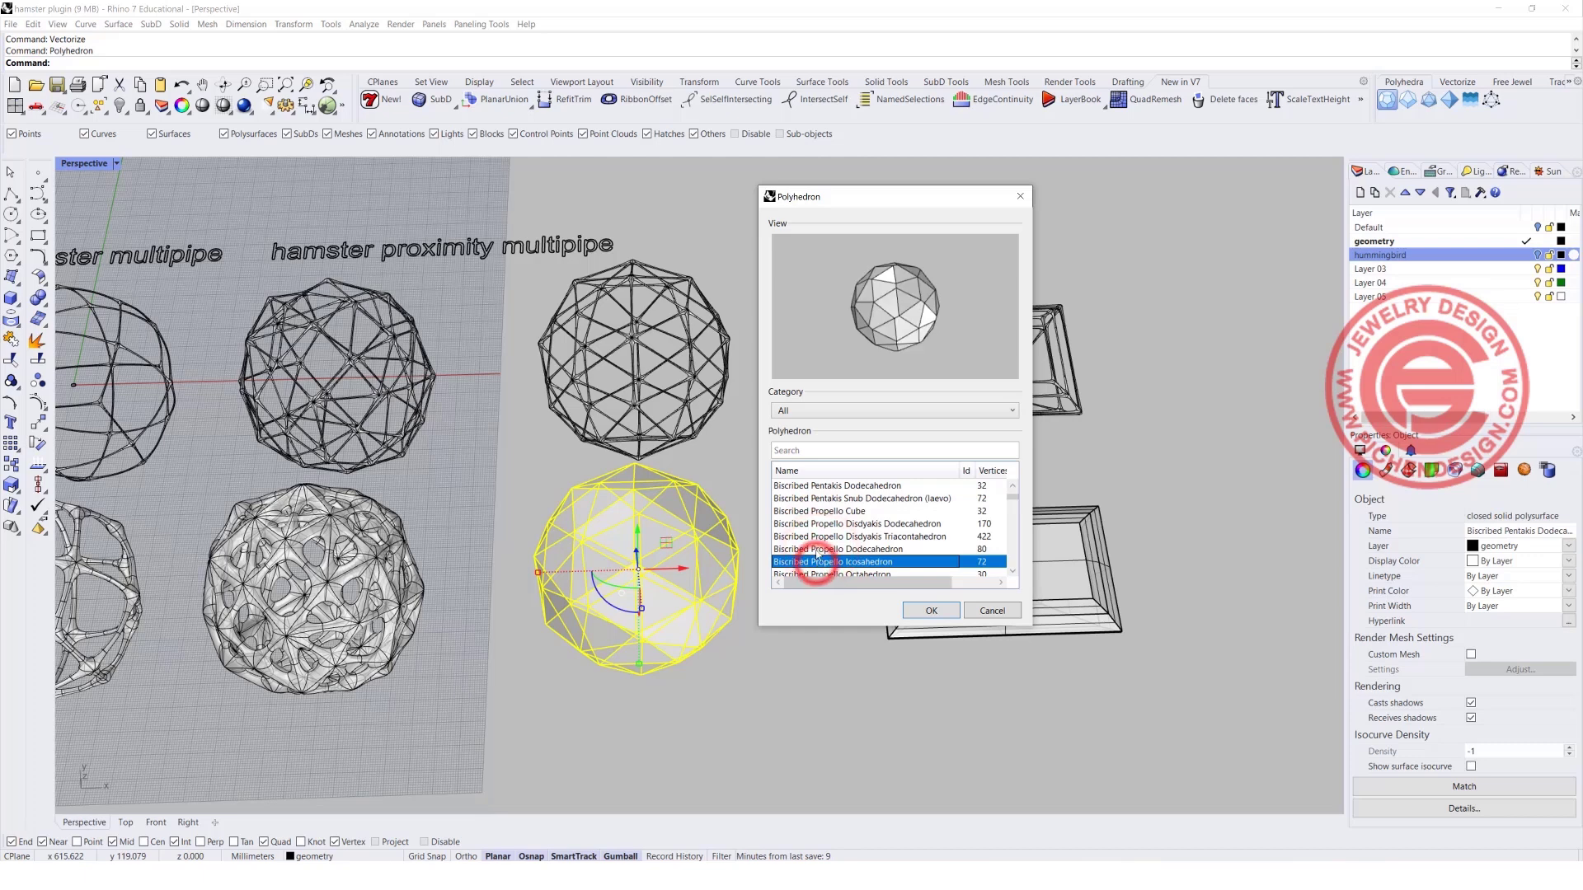
scroll(816, 564, down, 3)
click(810, 561)
scroll(809, 562, down, 3)
click(809, 561)
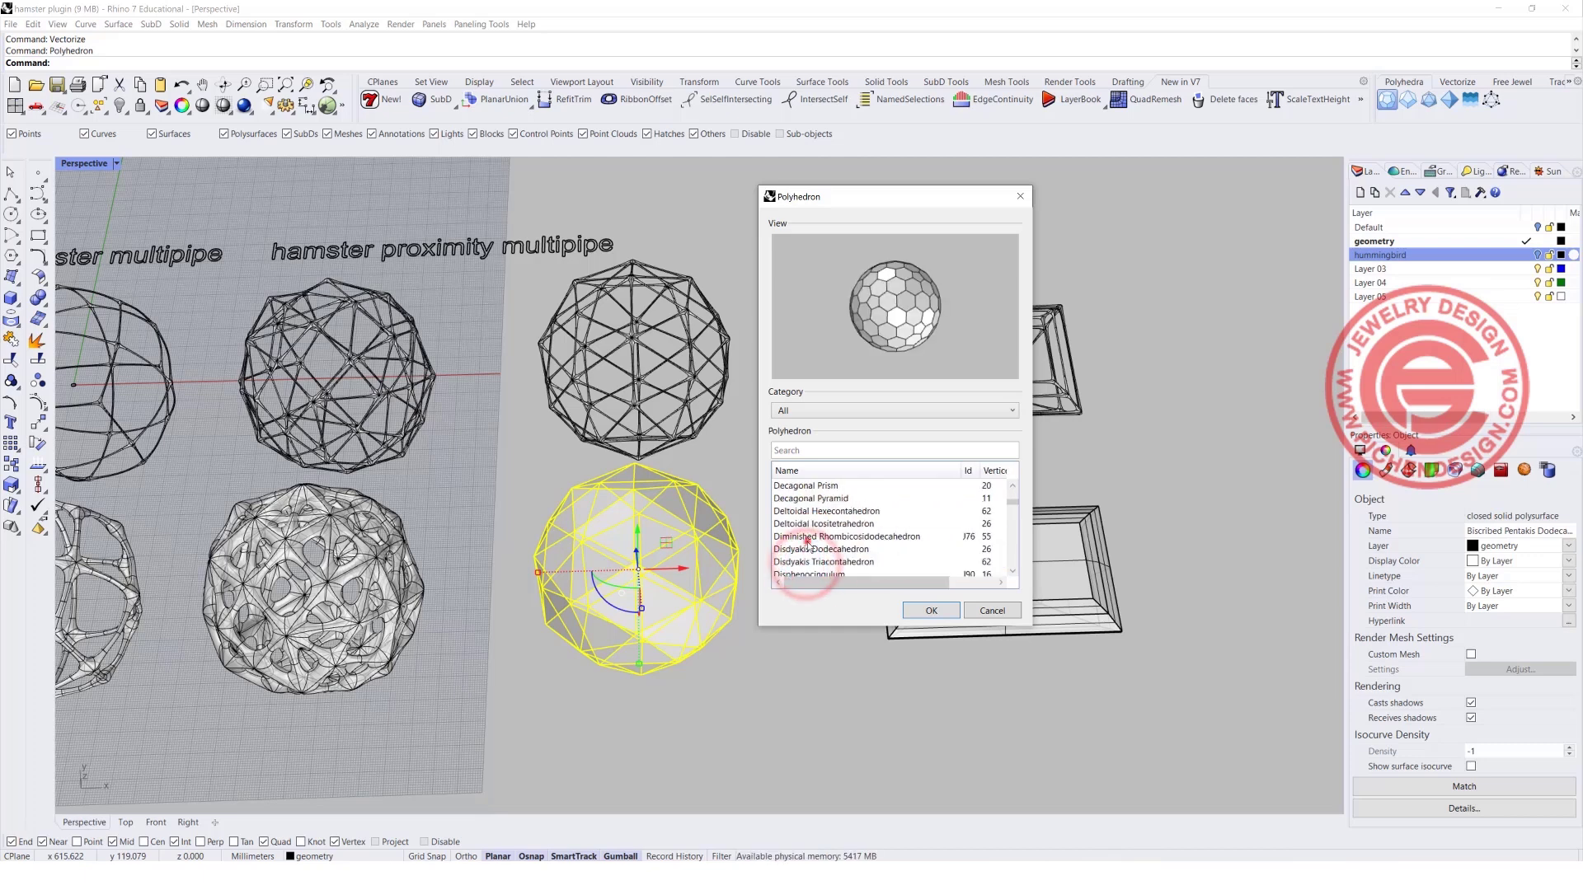
scroll(810, 561, down, 3)
click(810, 561)
scroll(810, 562, down, 3)
click(809, 562)
scroll(809, 562, down, 3)
click(810, 562)
scroll(809, 557, down, 3)
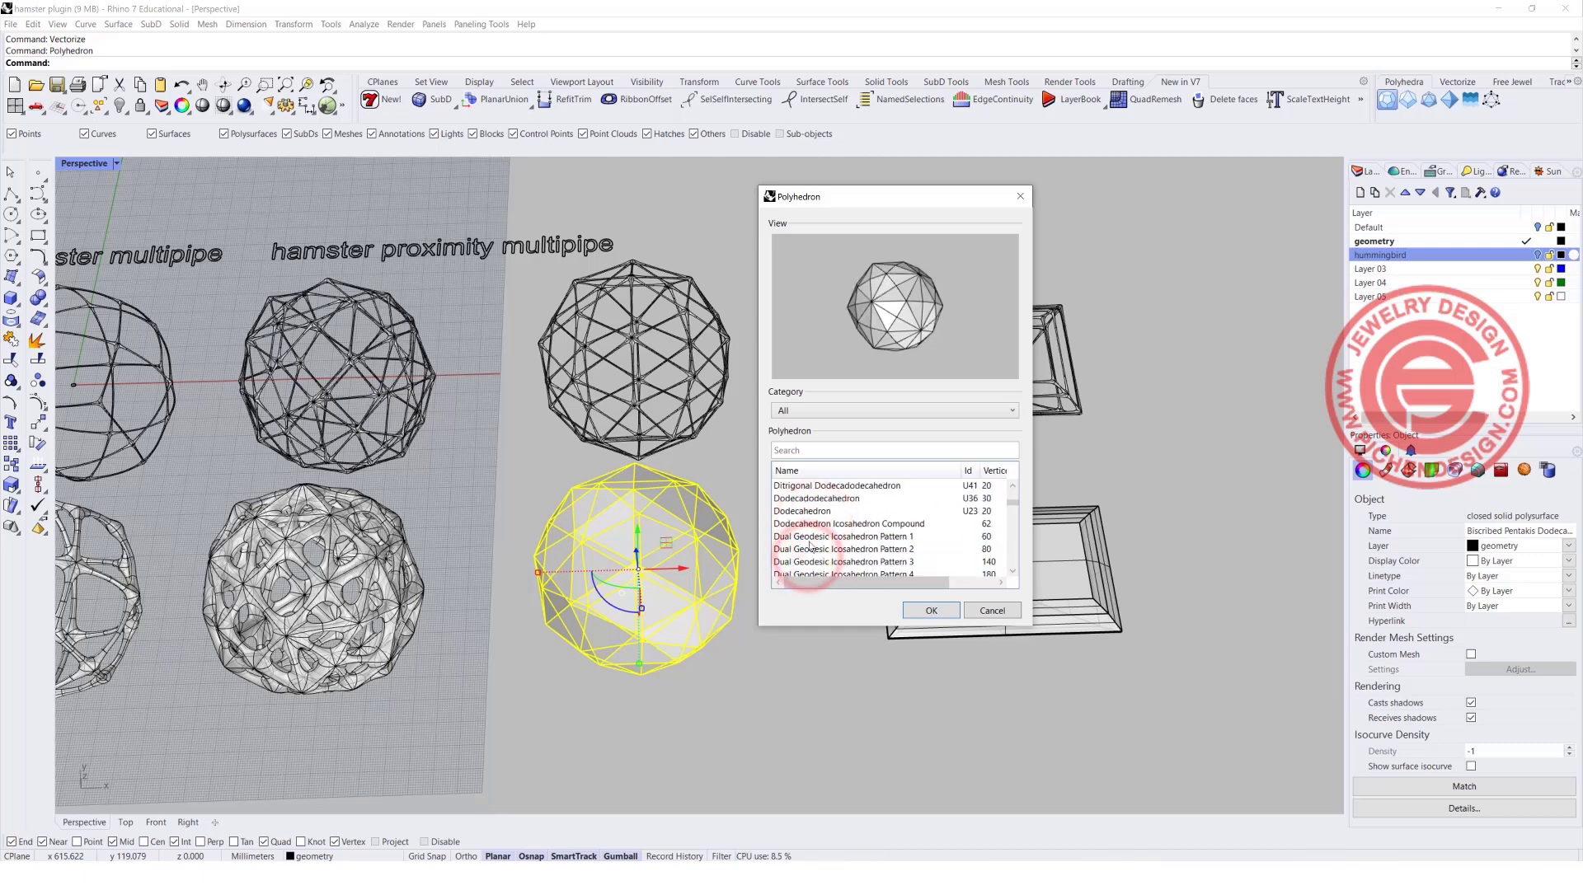
click(810, 557)
scroll(810, 557, down, 1)
click(810, 552)
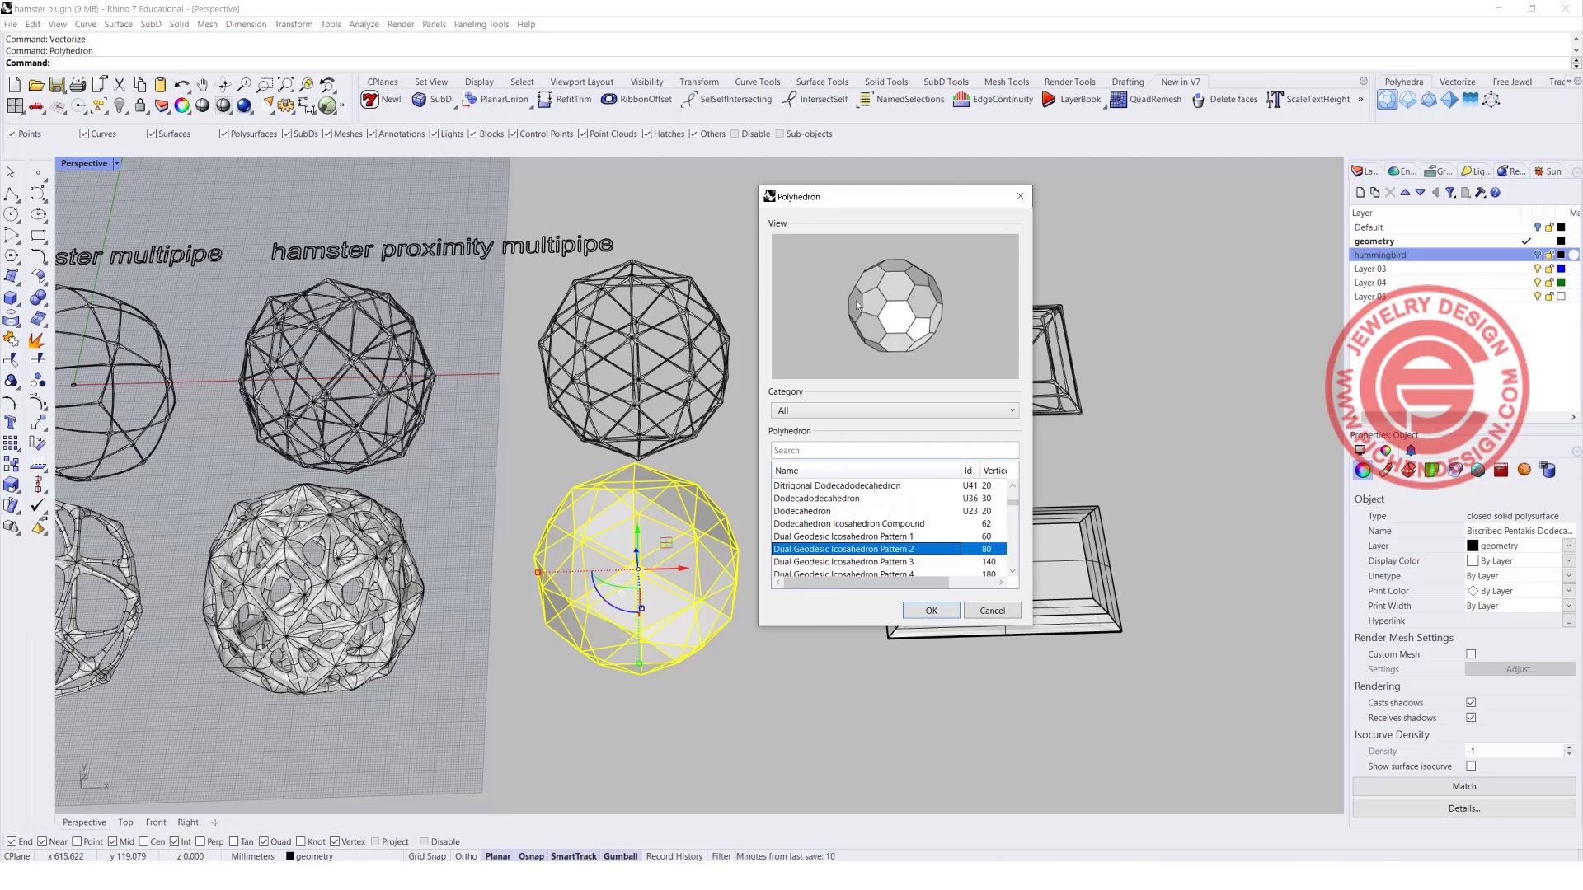
Place the chosen polyhedron in the empty space in front of the existing polyhedron sample, with a radius of about 48 mm.
click(929, 610)
scroll(824, 610, down, 4)
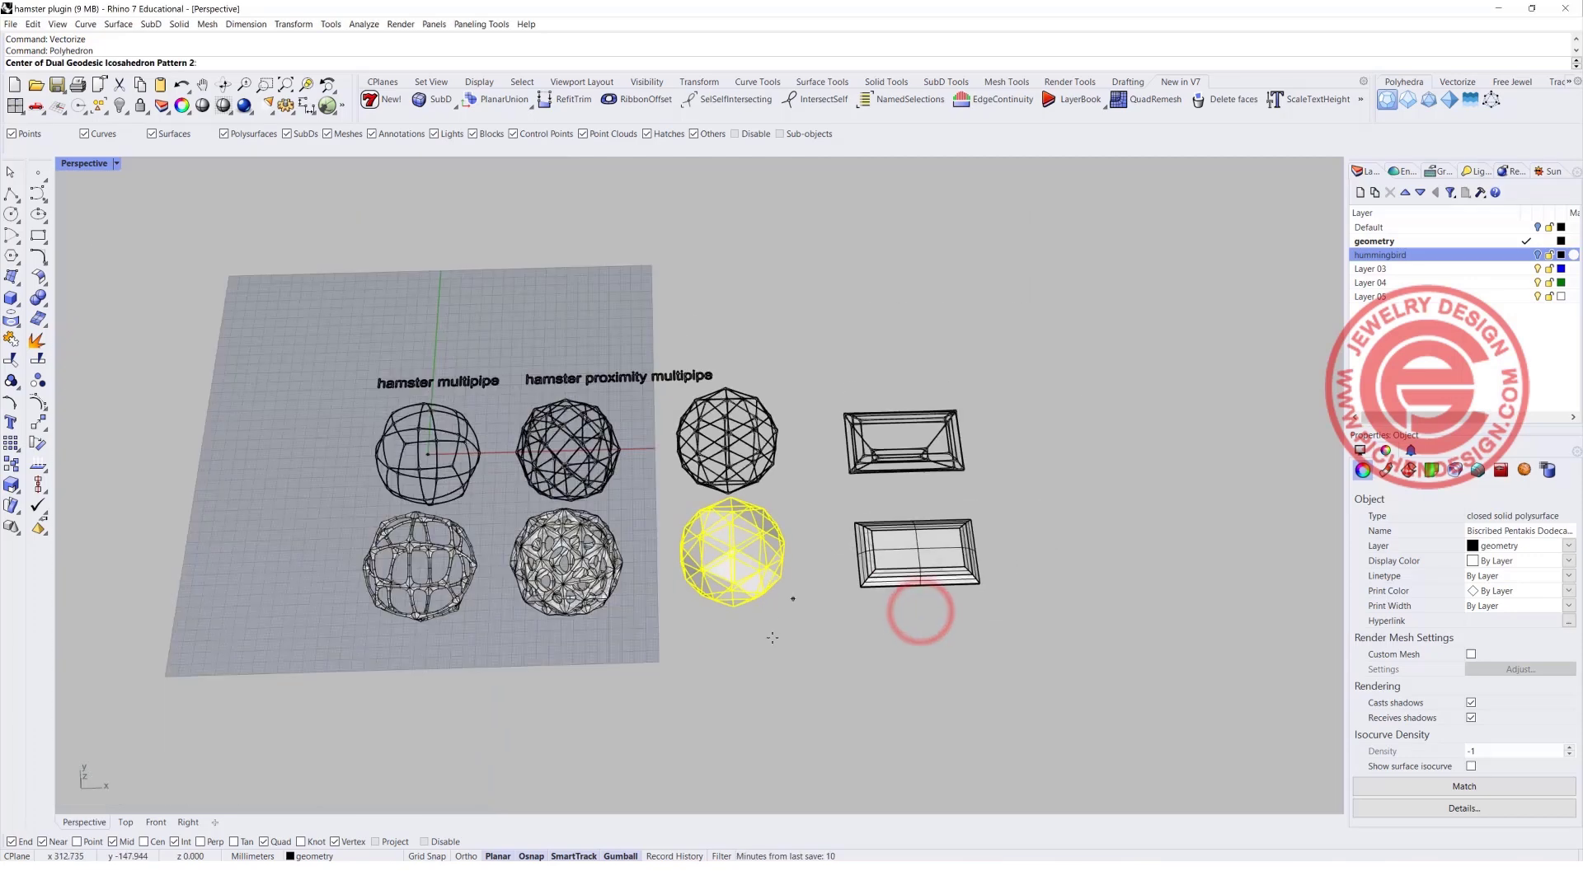
click(738, 721)
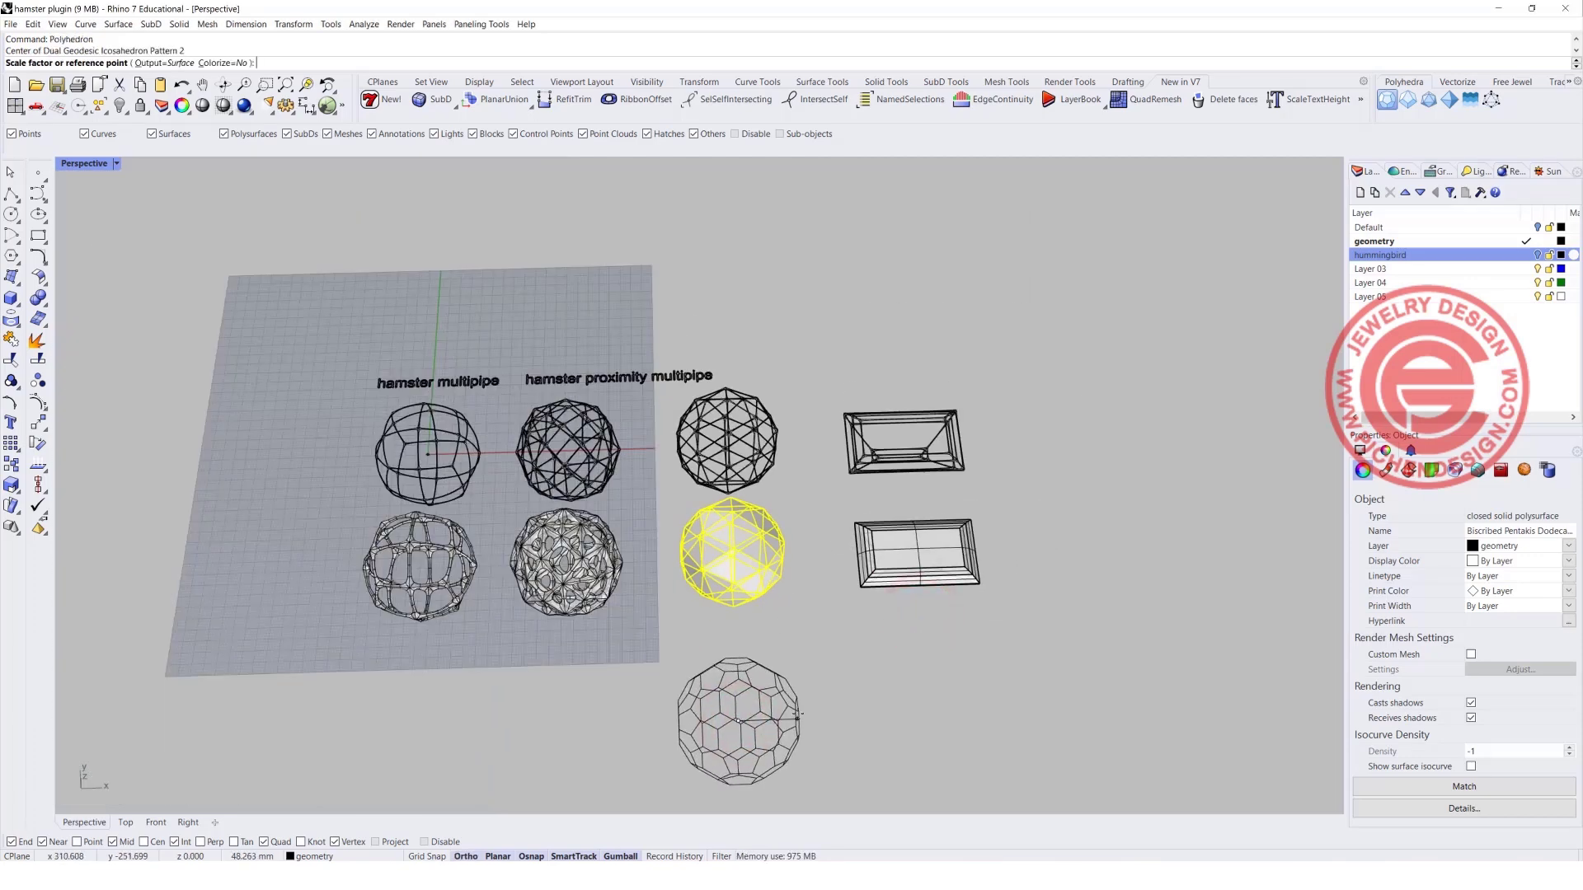
click(799, 715)
Run HamsterProximityMultipipe on the new geodesic polyhedron with node size 2 and strut size 0.3.
click(504, 570)
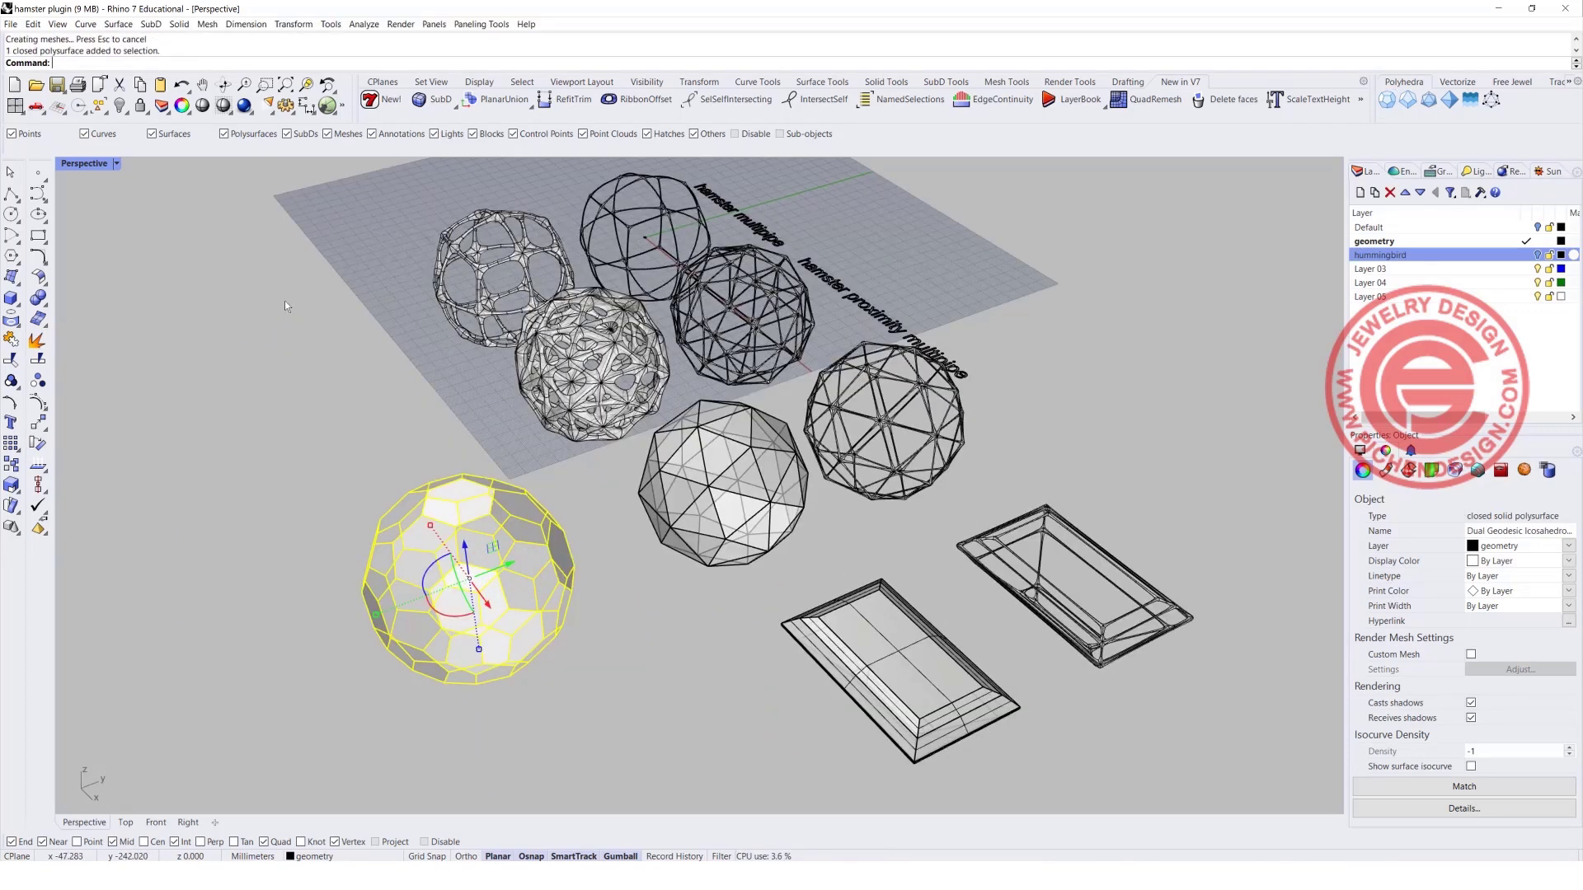
text(HamsterMultipipe)
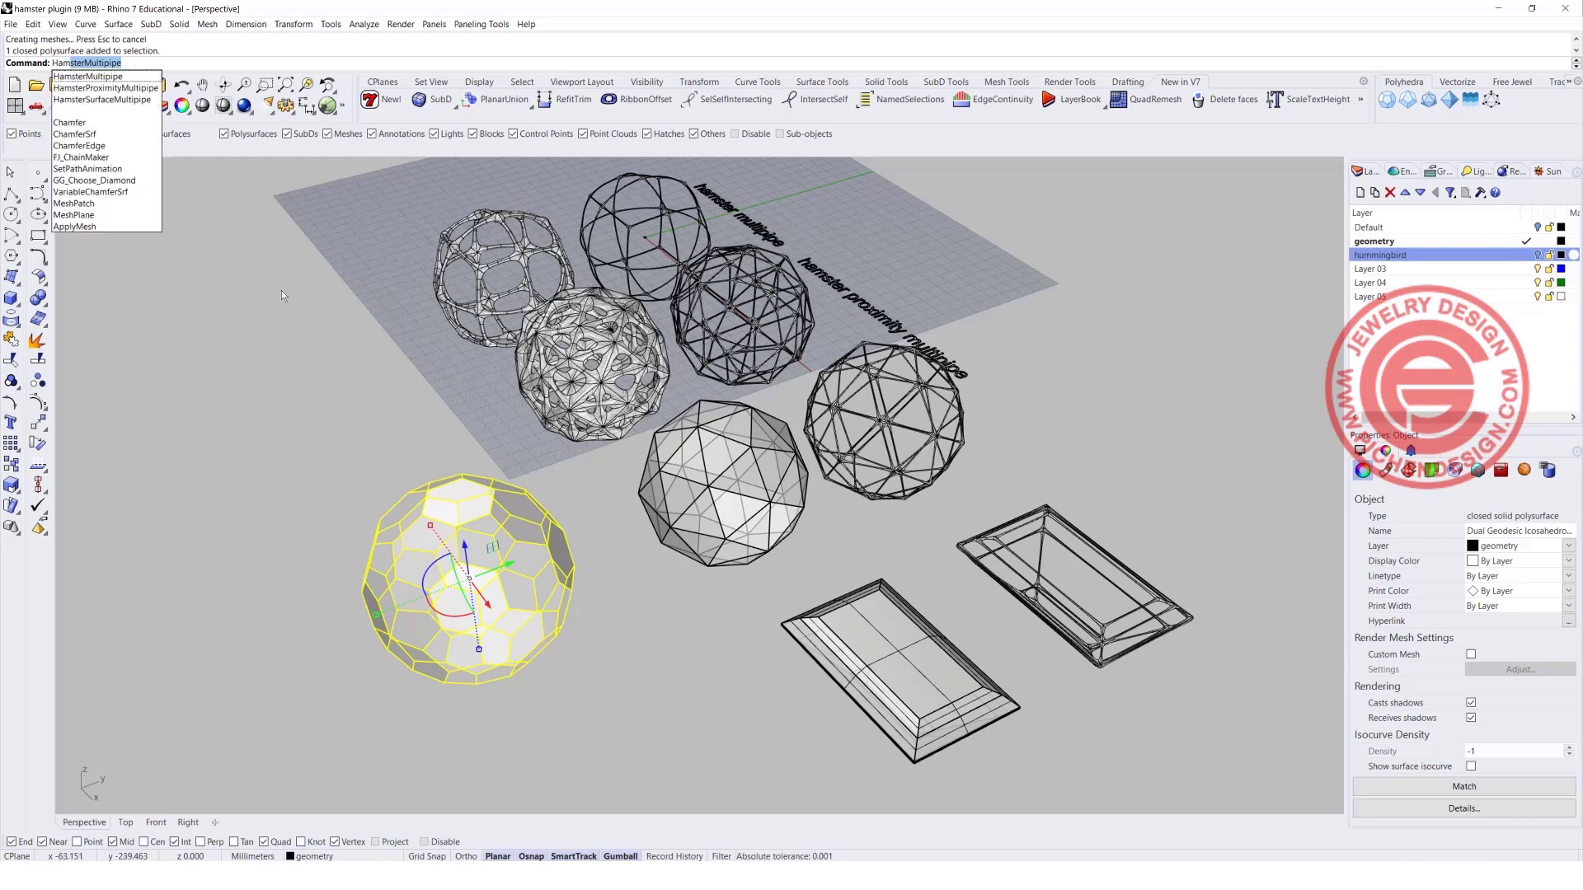
click(98, 88)
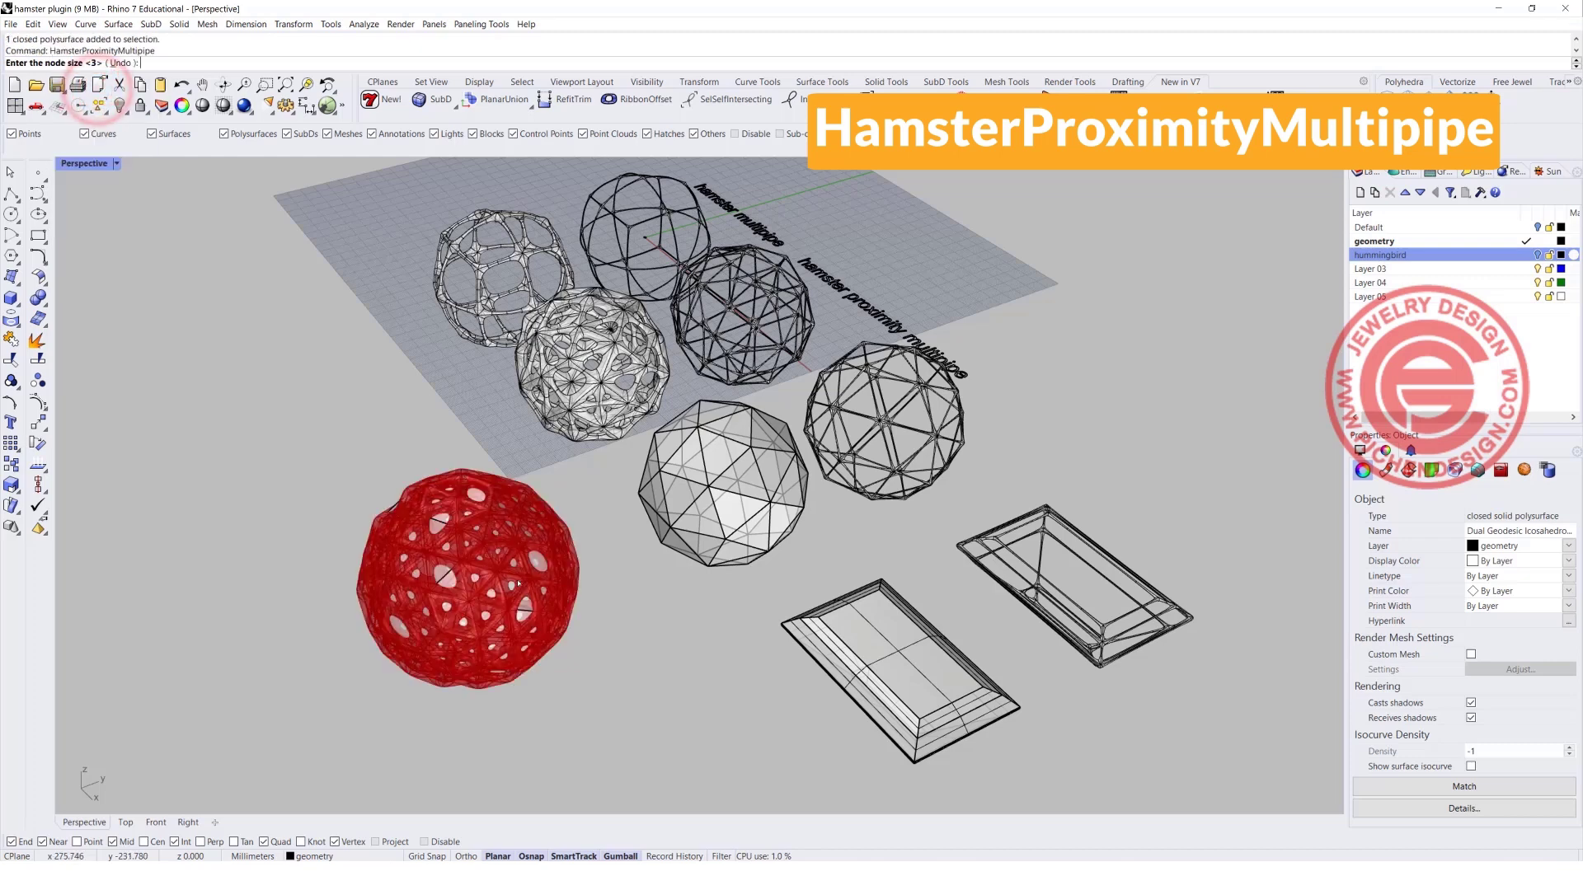
scroll(450, 535, up, 3)
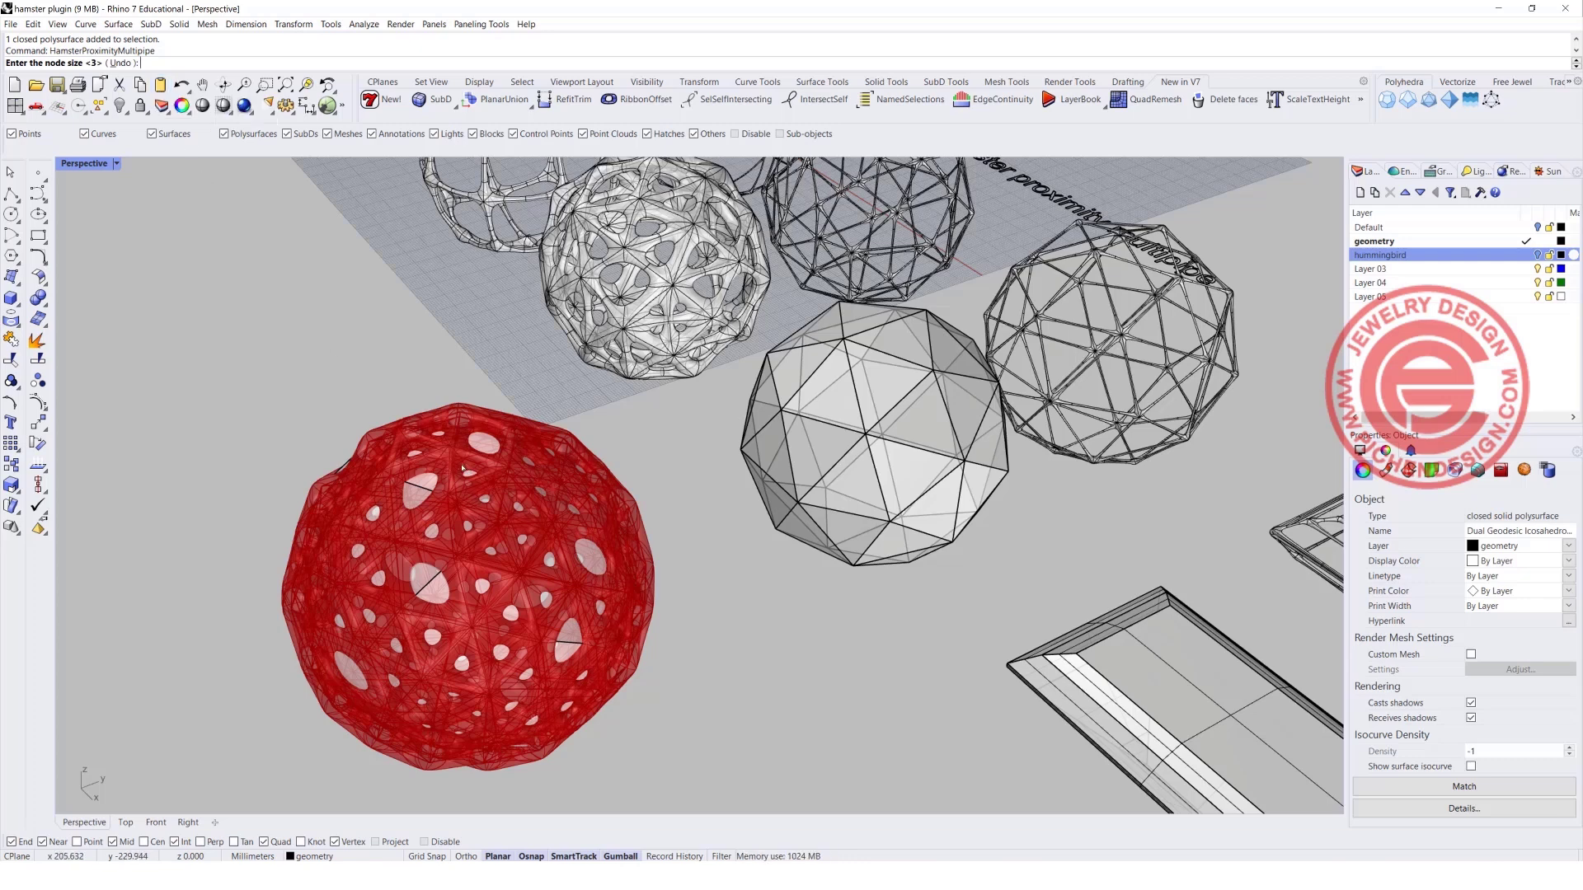
key(Return)
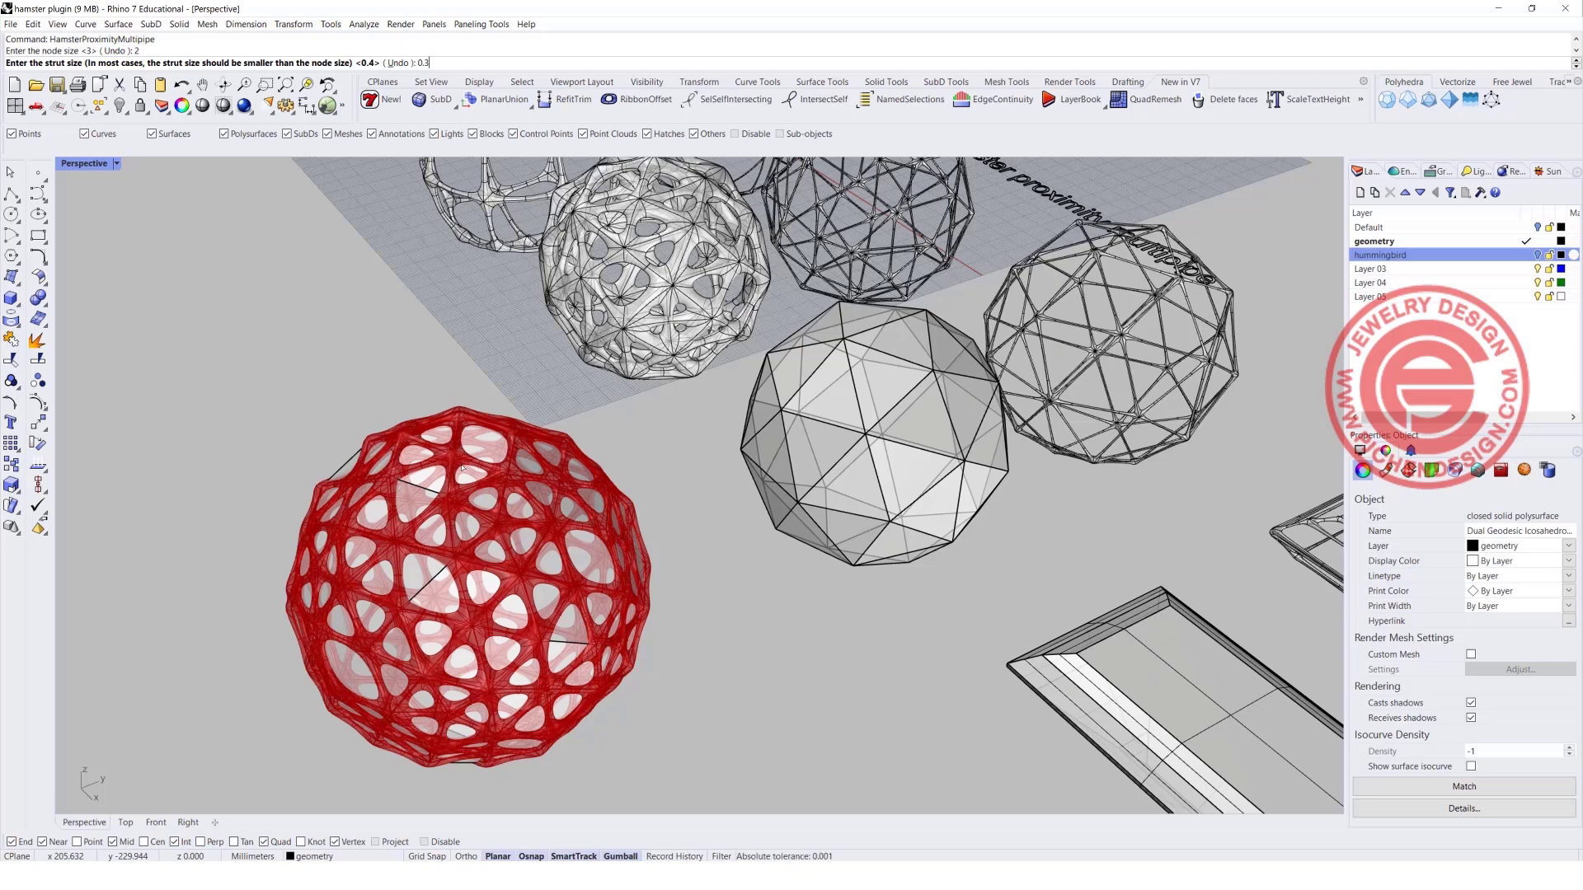
key(Return)
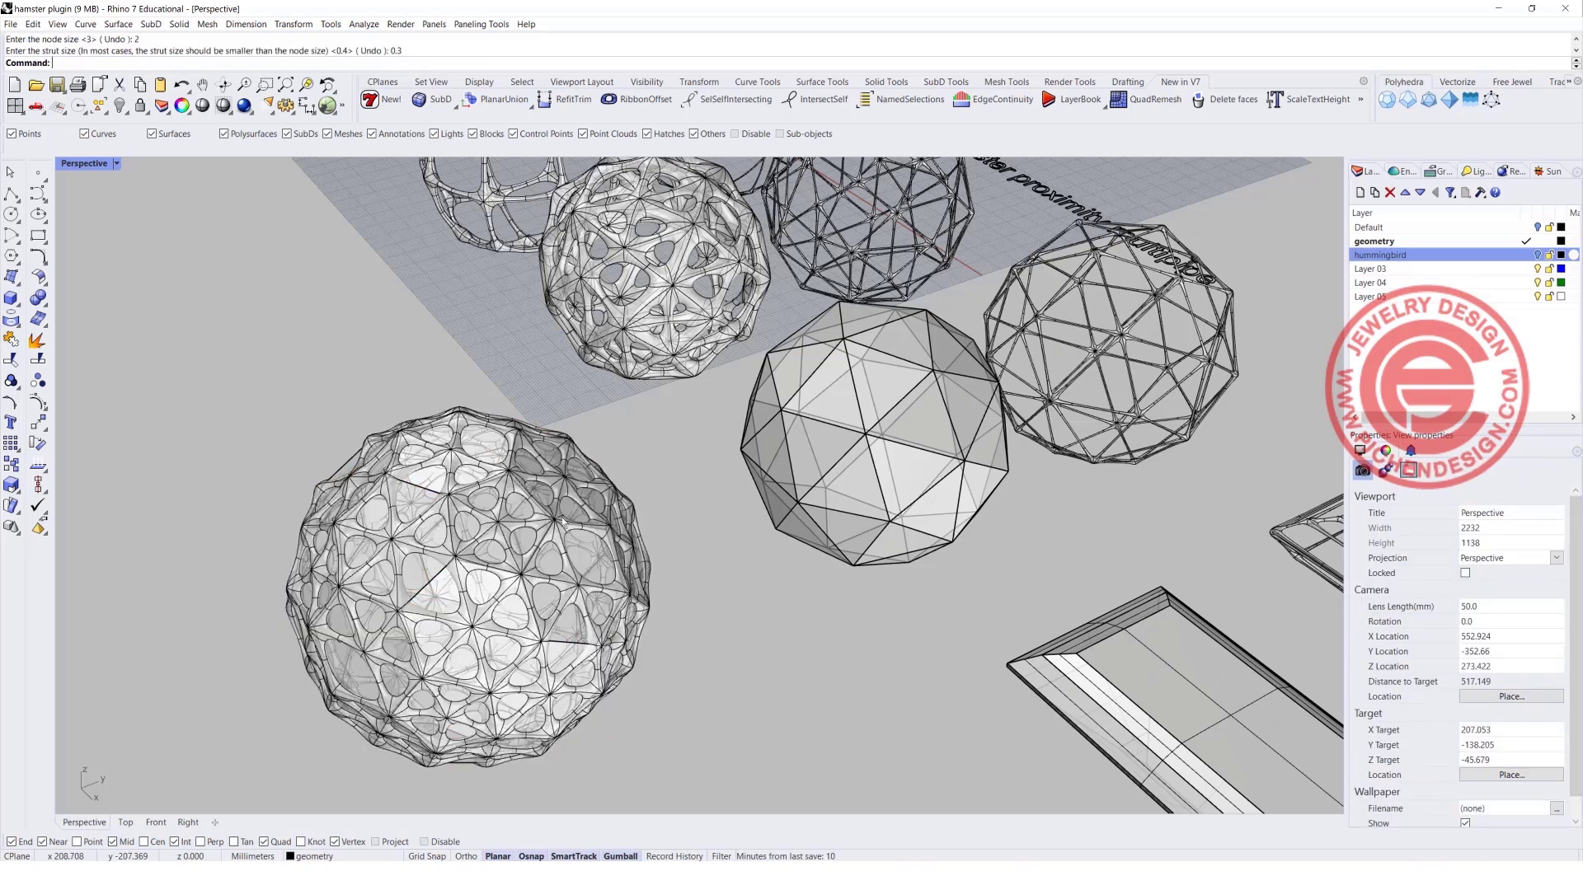
Move the new proximity multipipe frame off the geodesic polyhedron into the free space beside it.
click(426, 569)
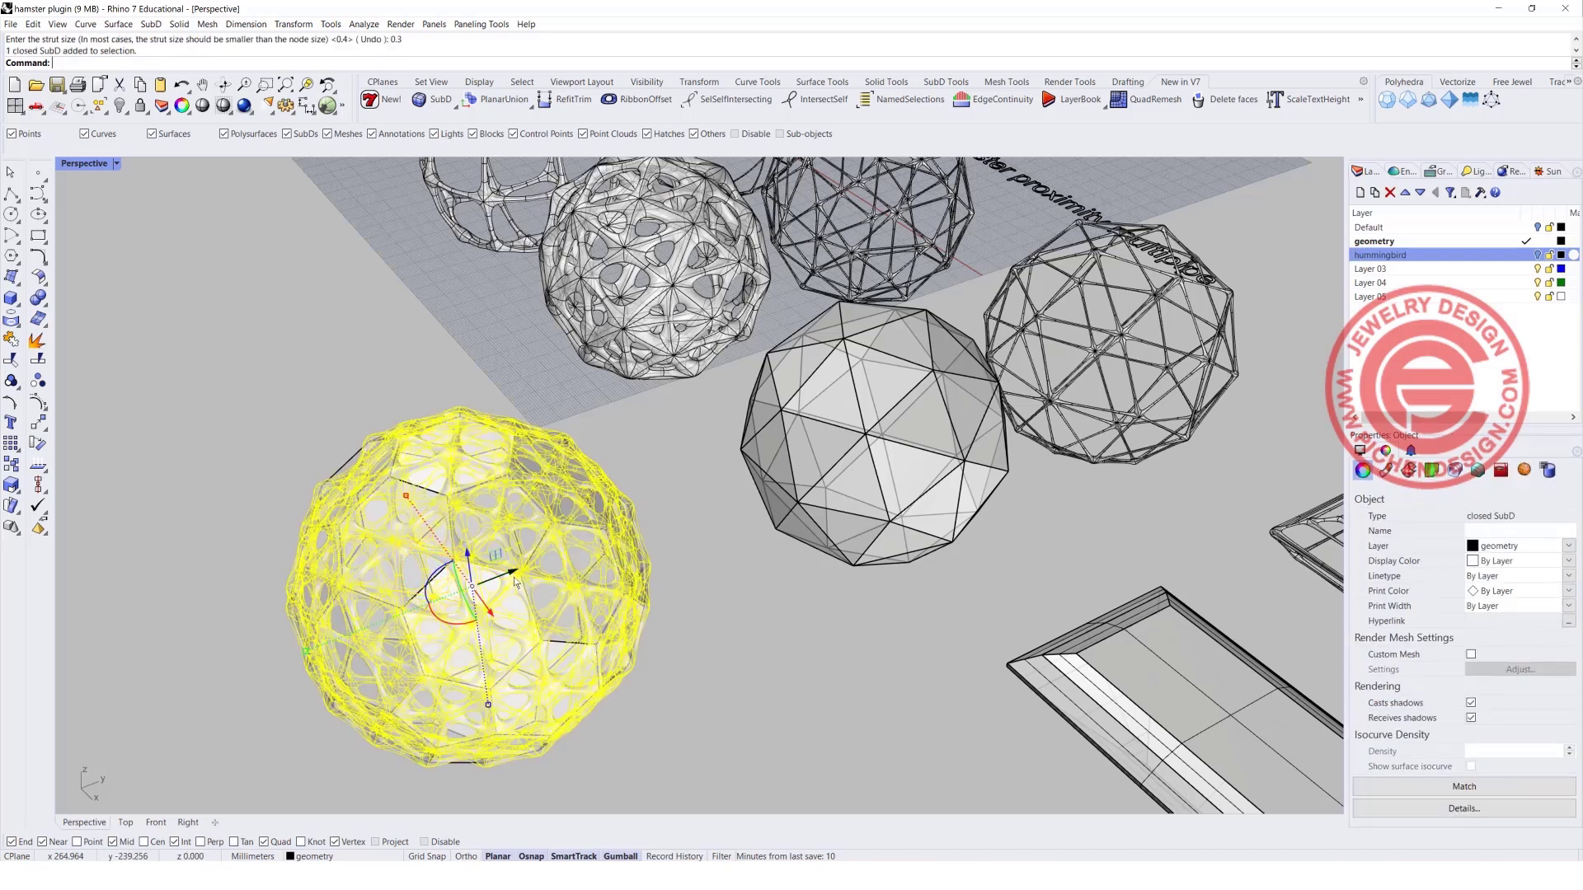
drag(517, 573, 164, 703)
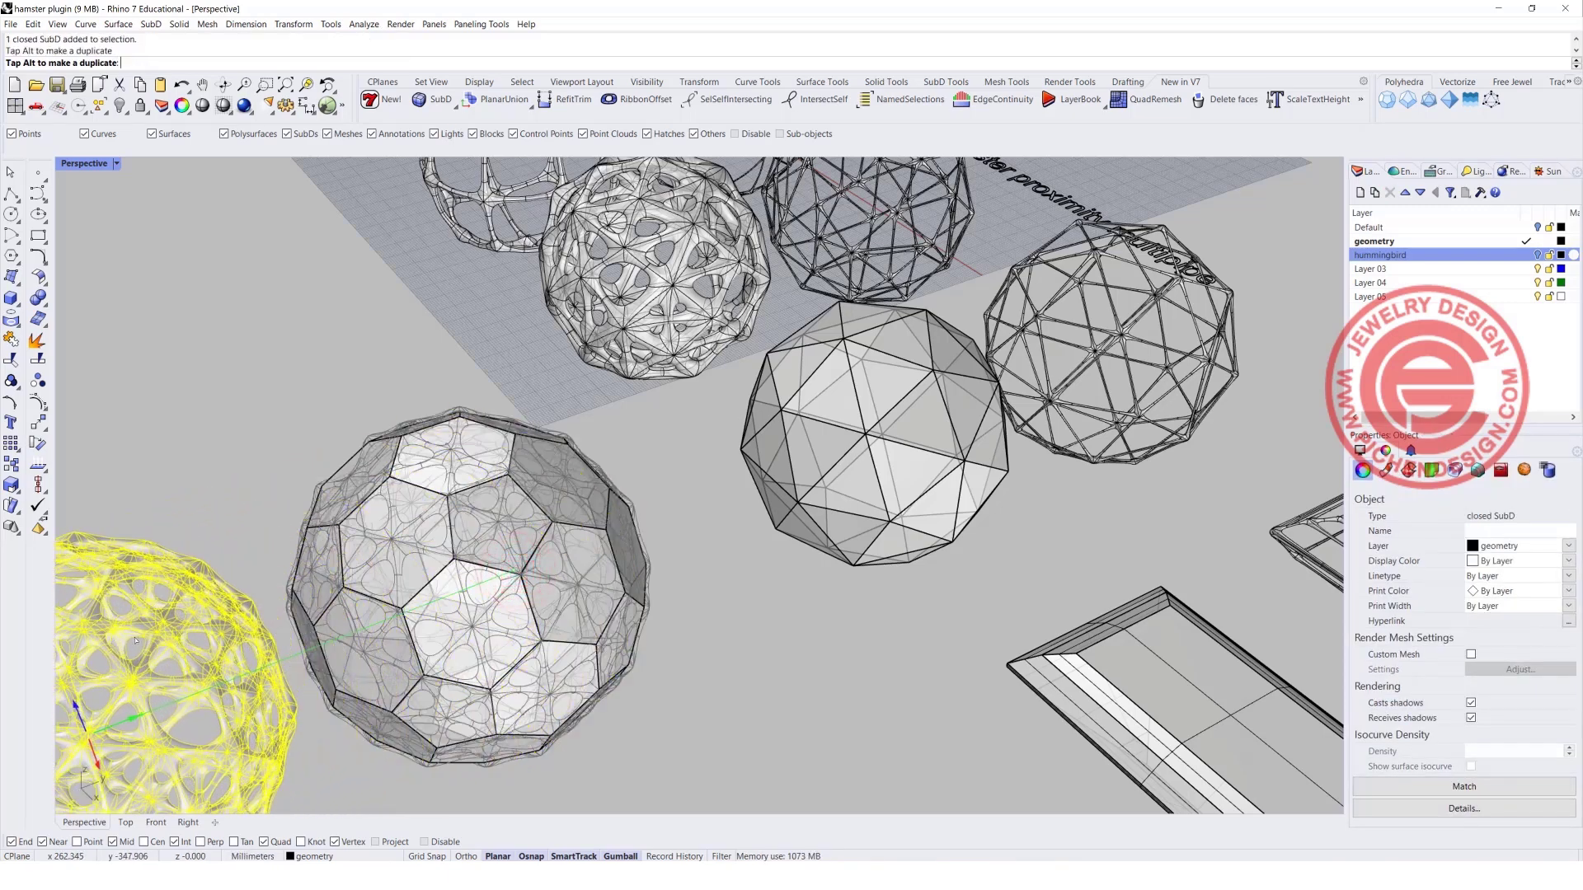
scroll(271, 591, down, 6)
scroll(271, 591, down, 3)
click(552, 705)
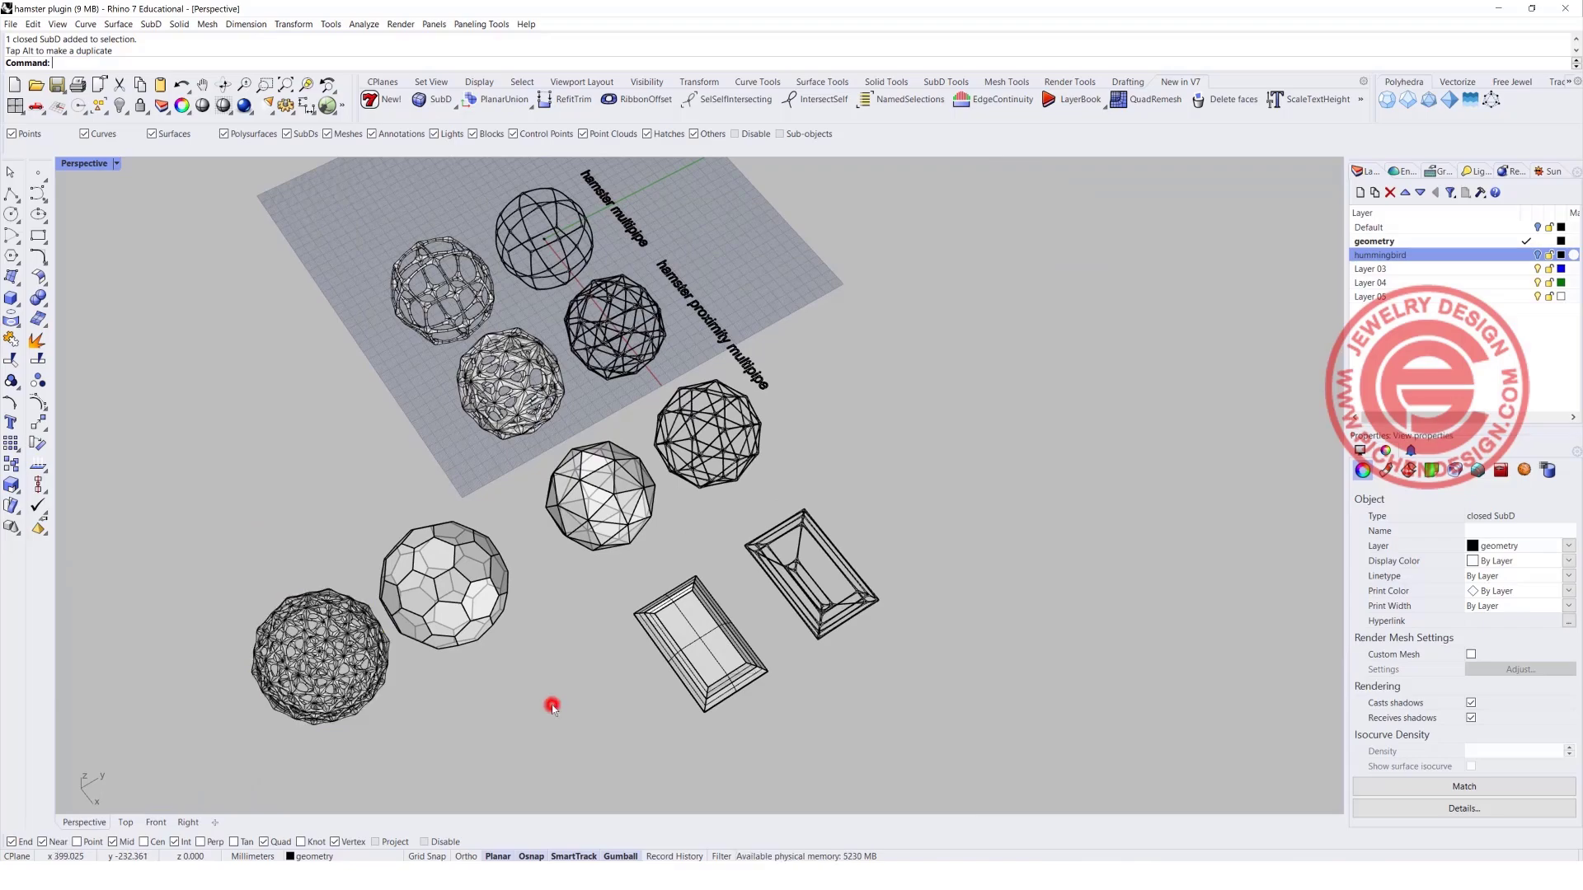
Create a brilliant-cut gem with a diameter of 20 using FJ_GemMaker.
right_drag(717, 725, 884, 508)
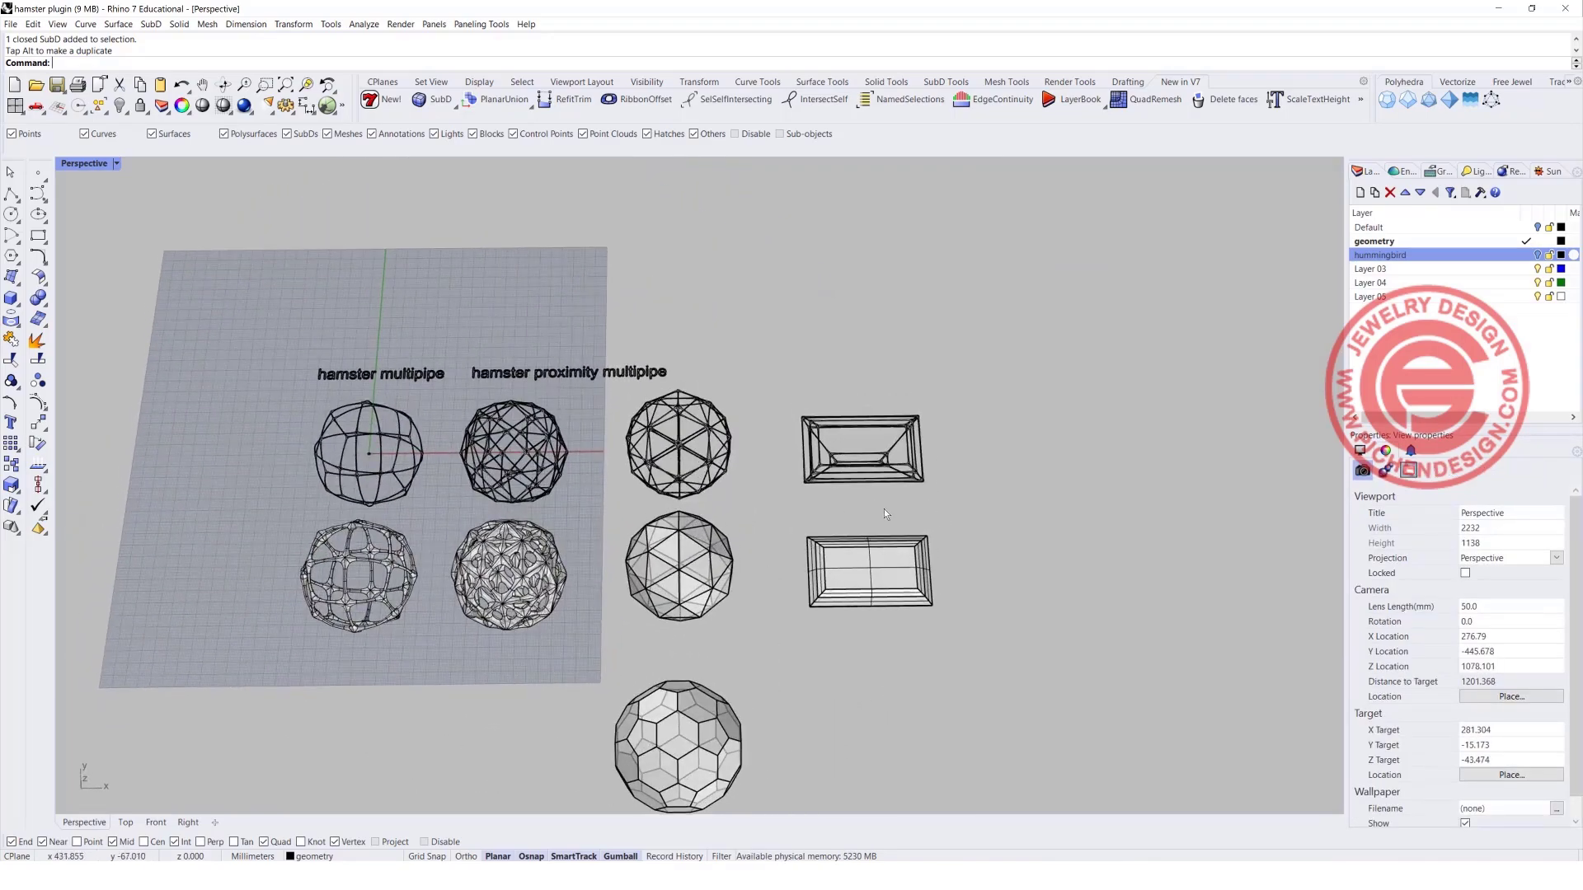
scroll(883, 508, up, 4)
right_drag(890, 572, 859, 441)
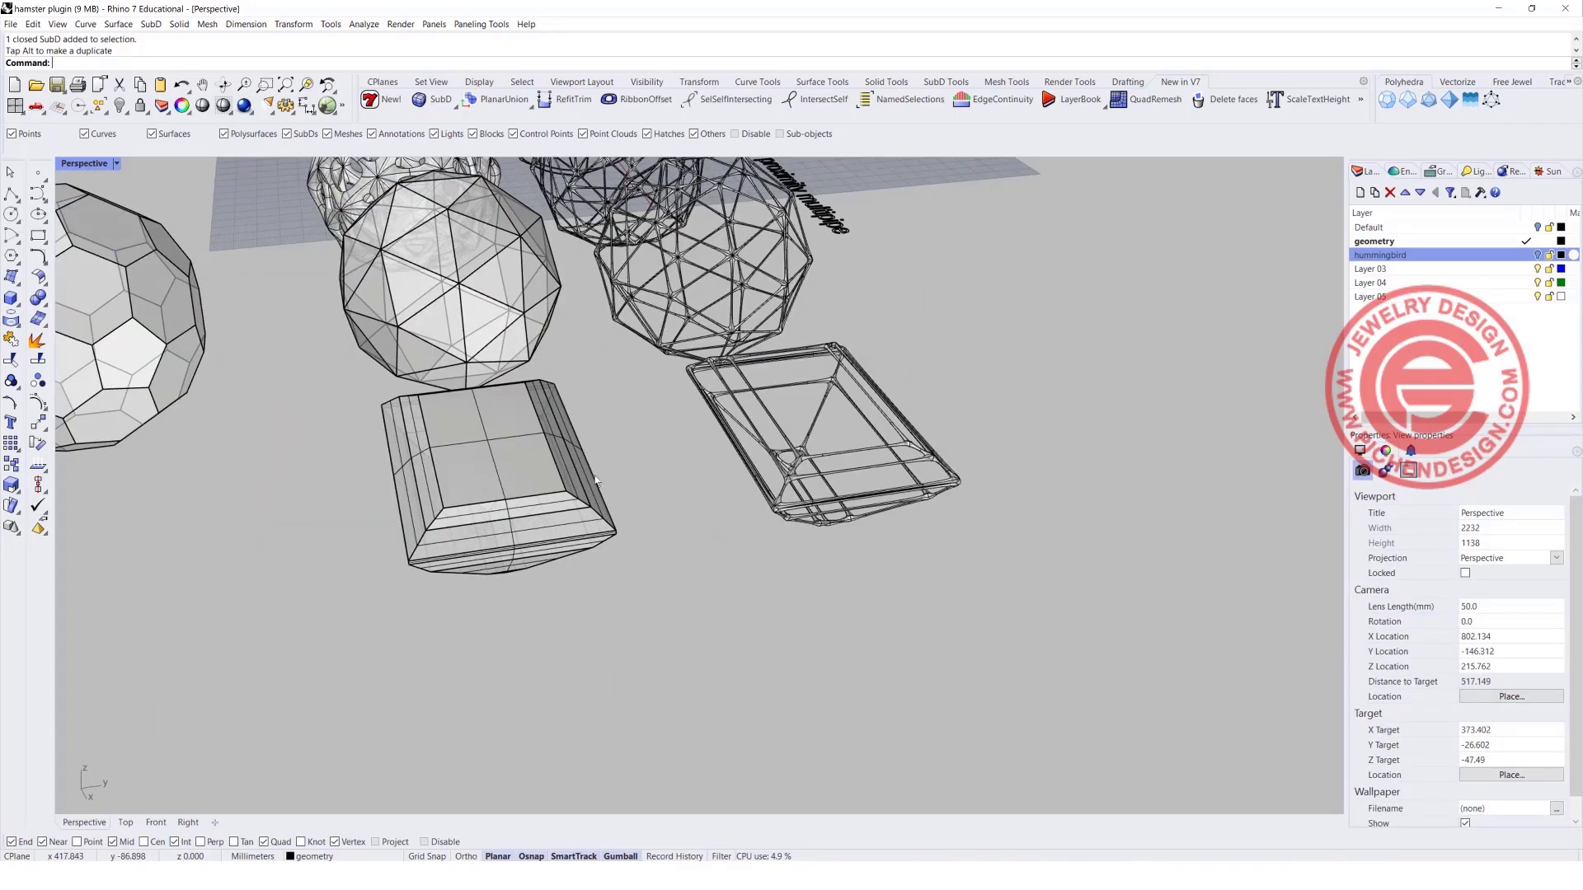
right_drag(595, 480, 790, 588)
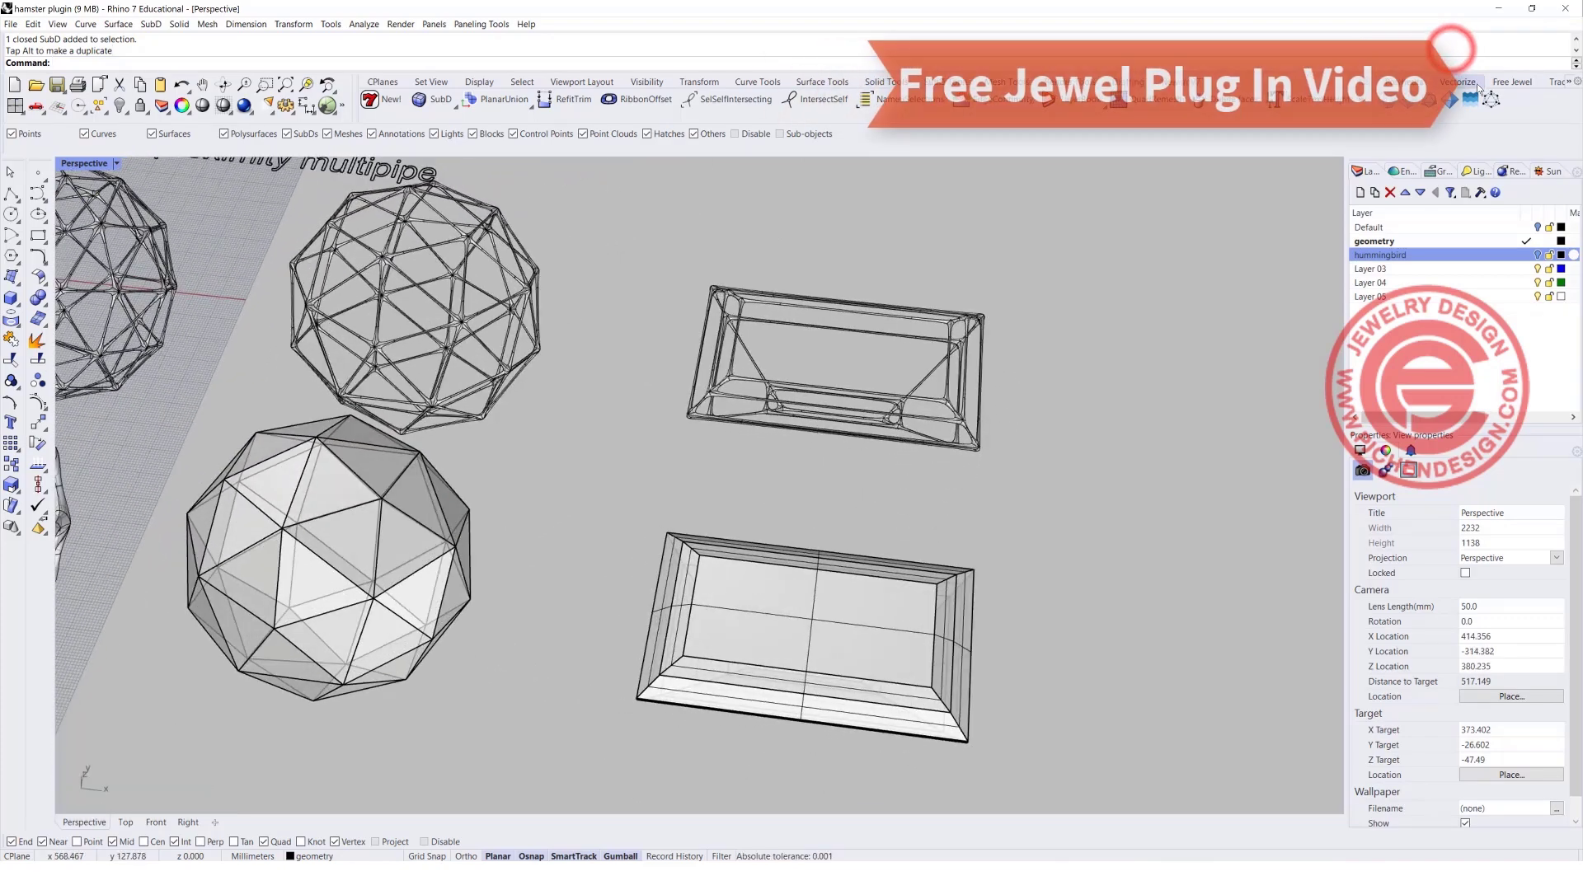
click(1519, 80)
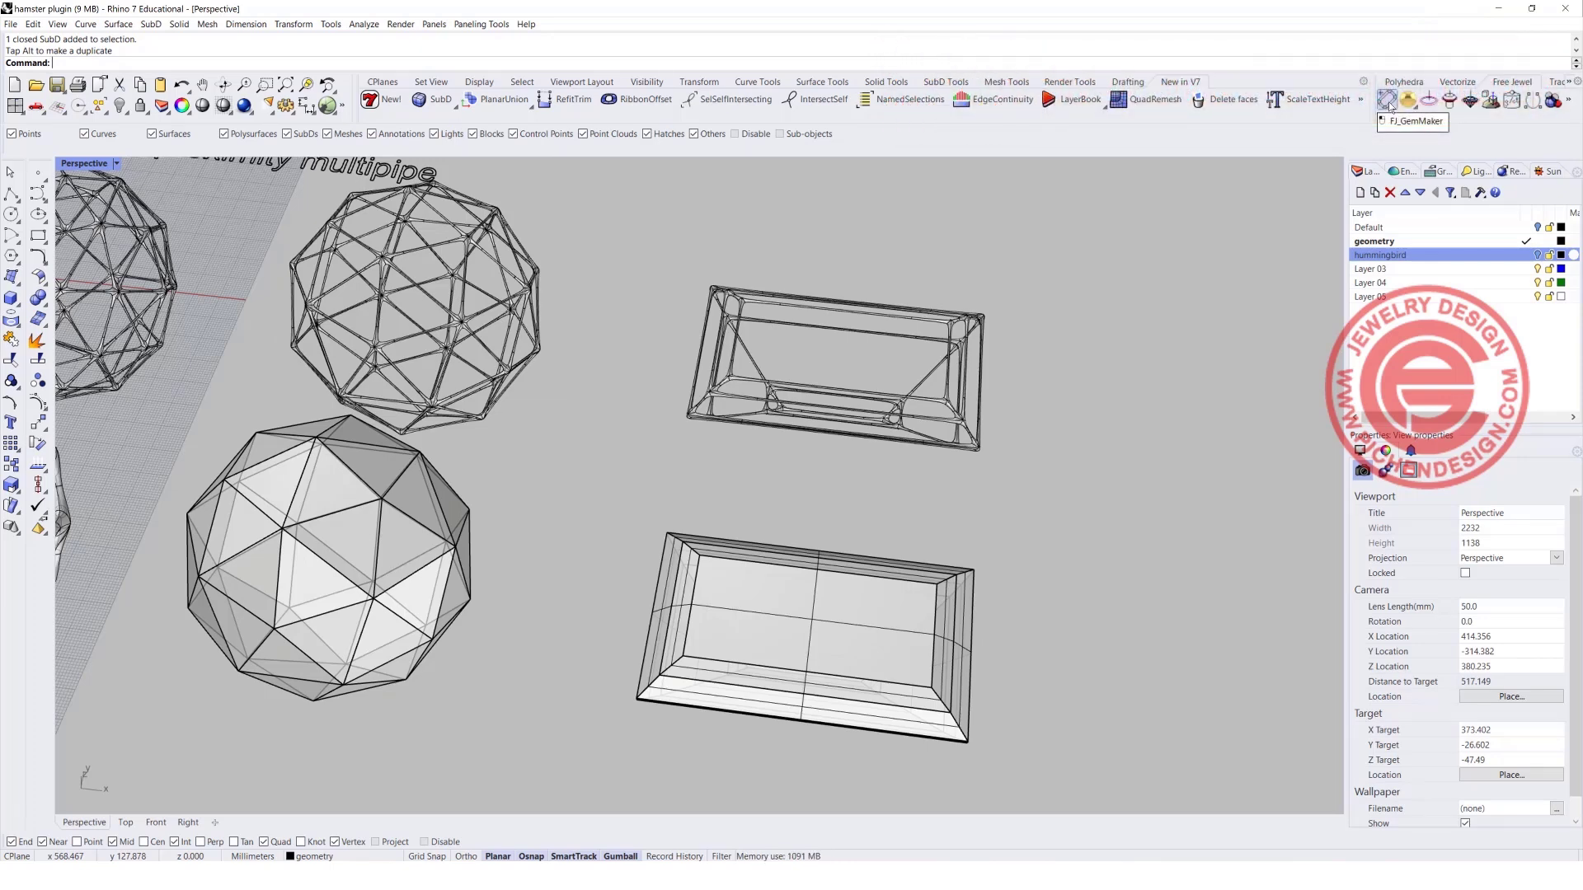
click(1389, 102)
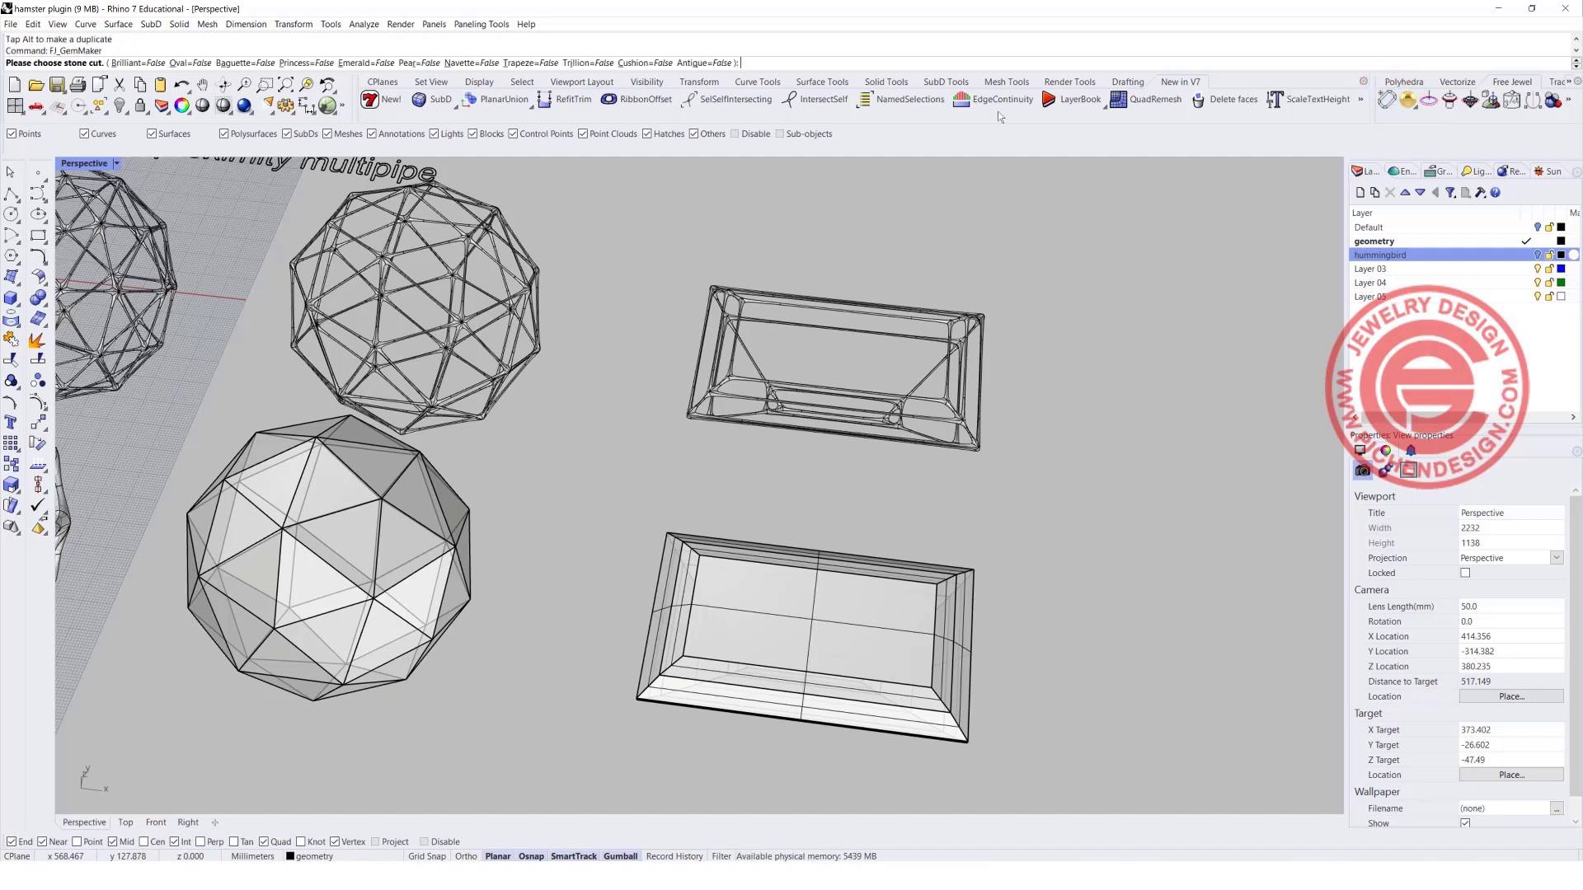
click(134, 63)
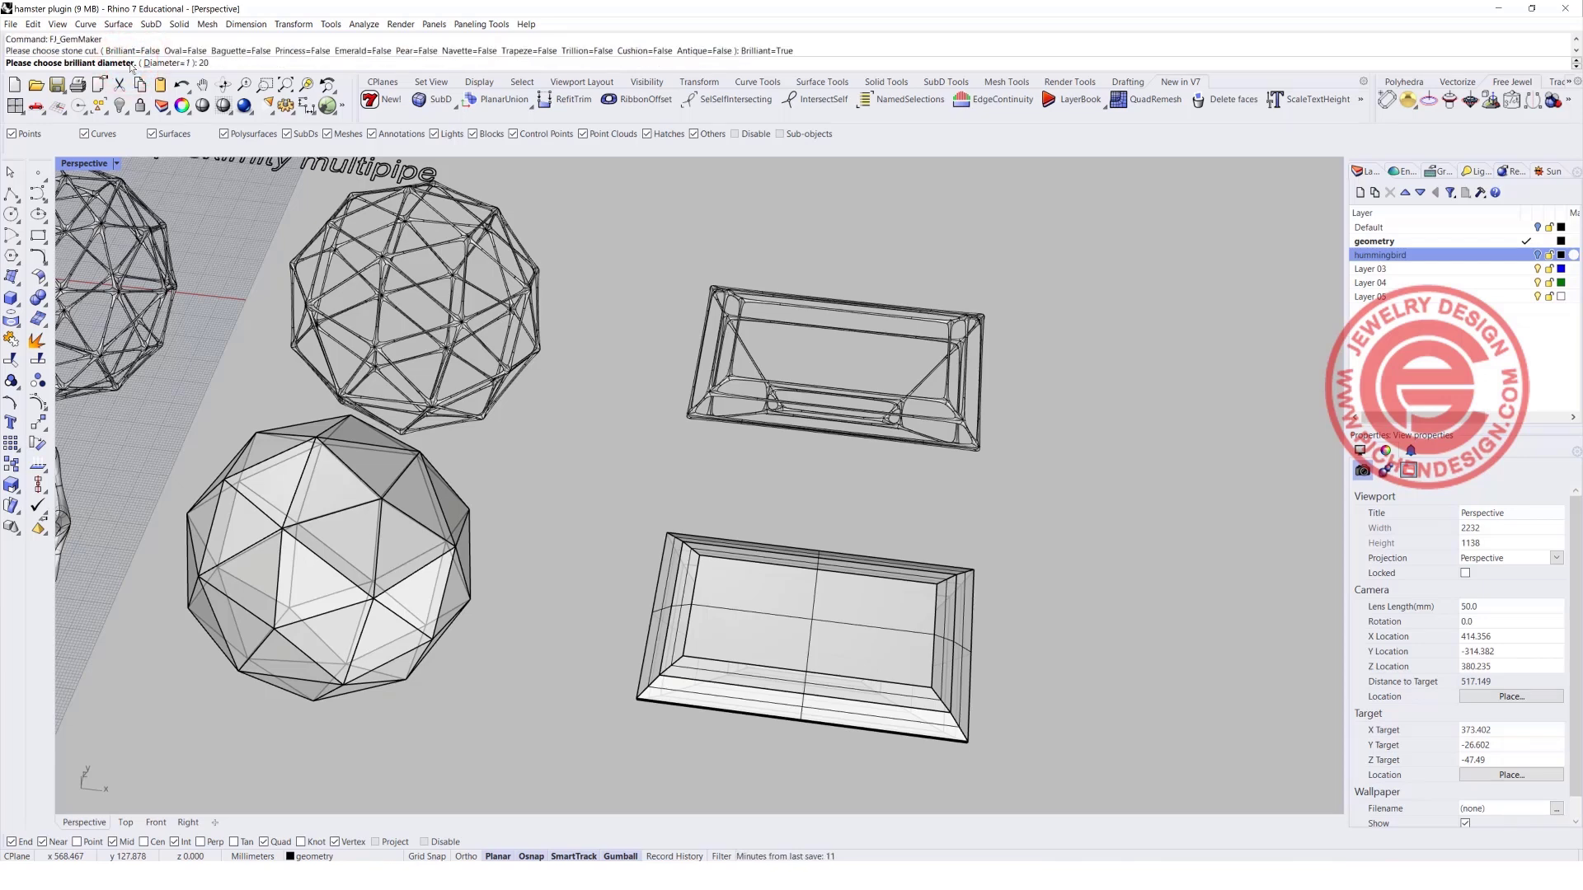
text(20)
key(Return)
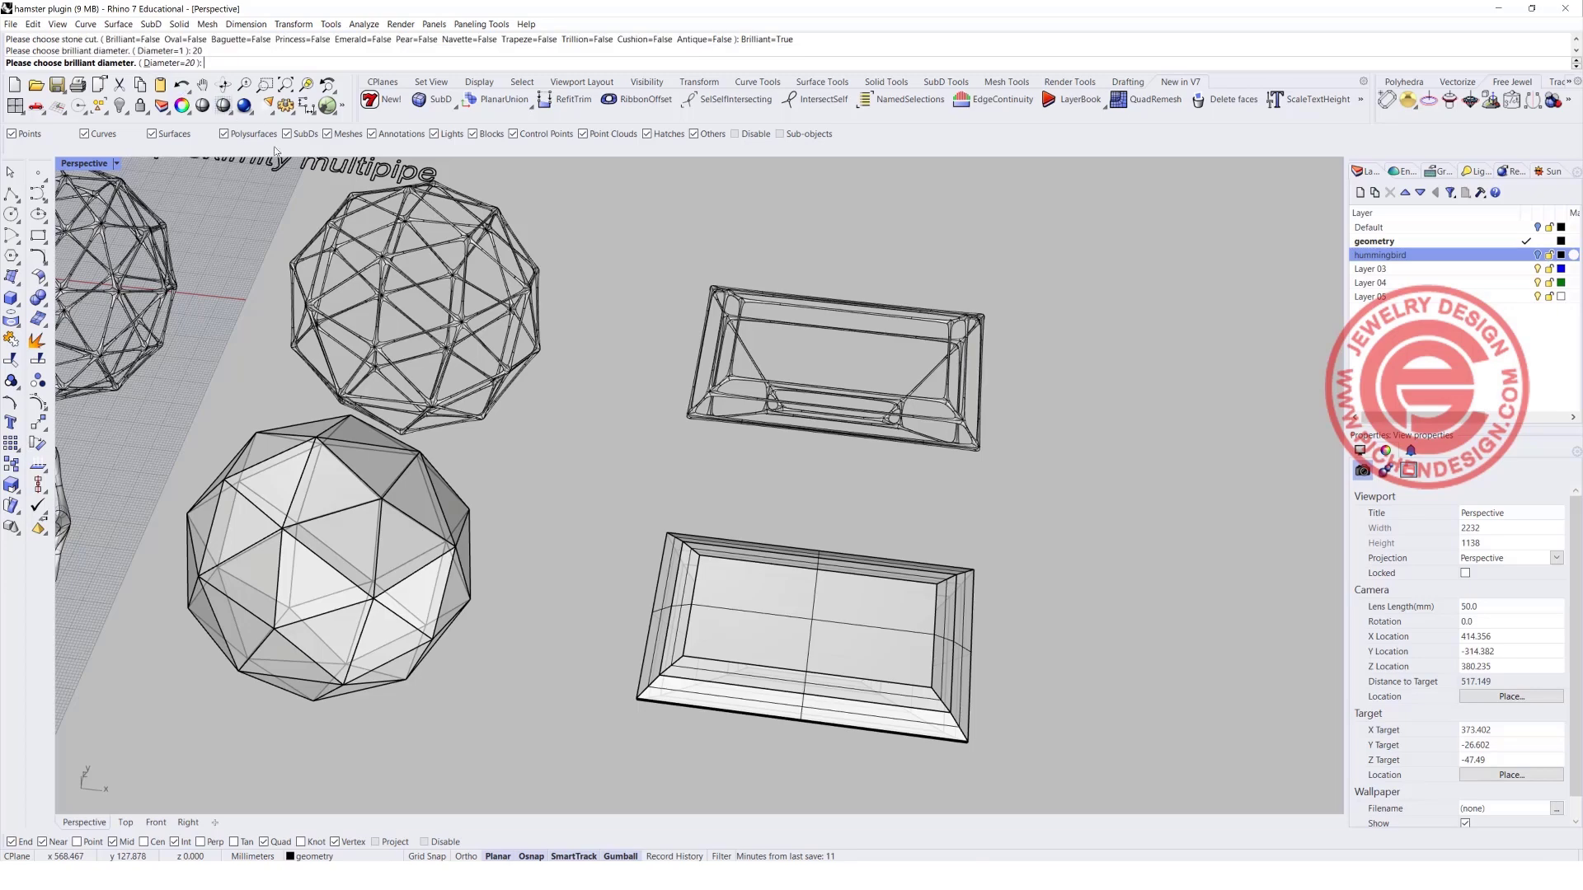
key(Return)
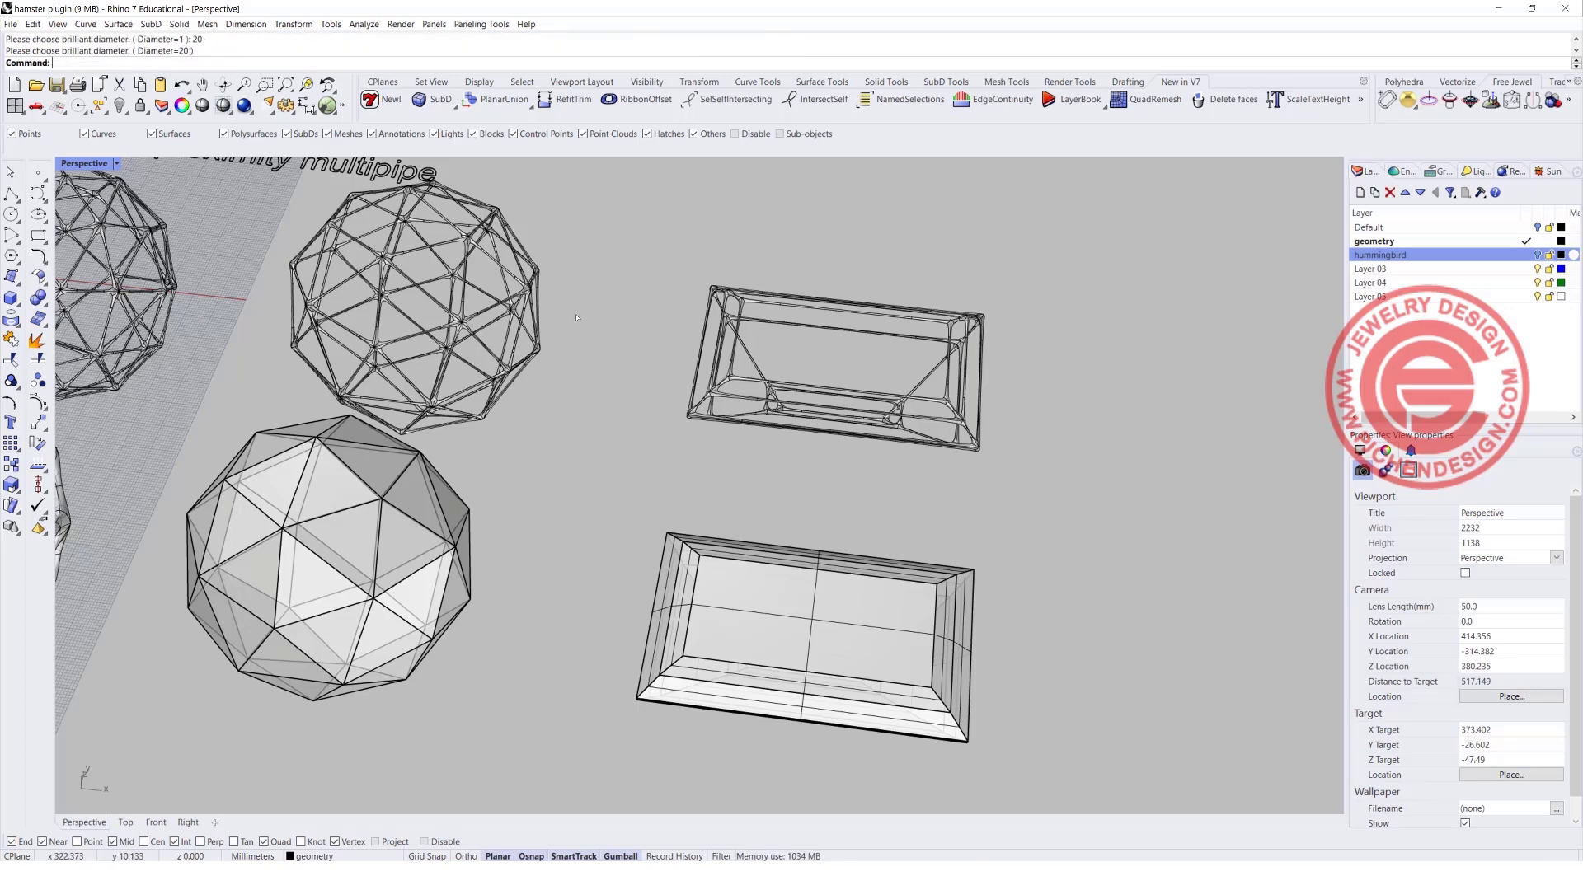
Move the new brilliant-cut gem and its outline curve out of the first multipipe sphere into the free space beyond the rectangular gems.
scroll(575, 317, down, 5)
scroll(260, 305, up, 8)
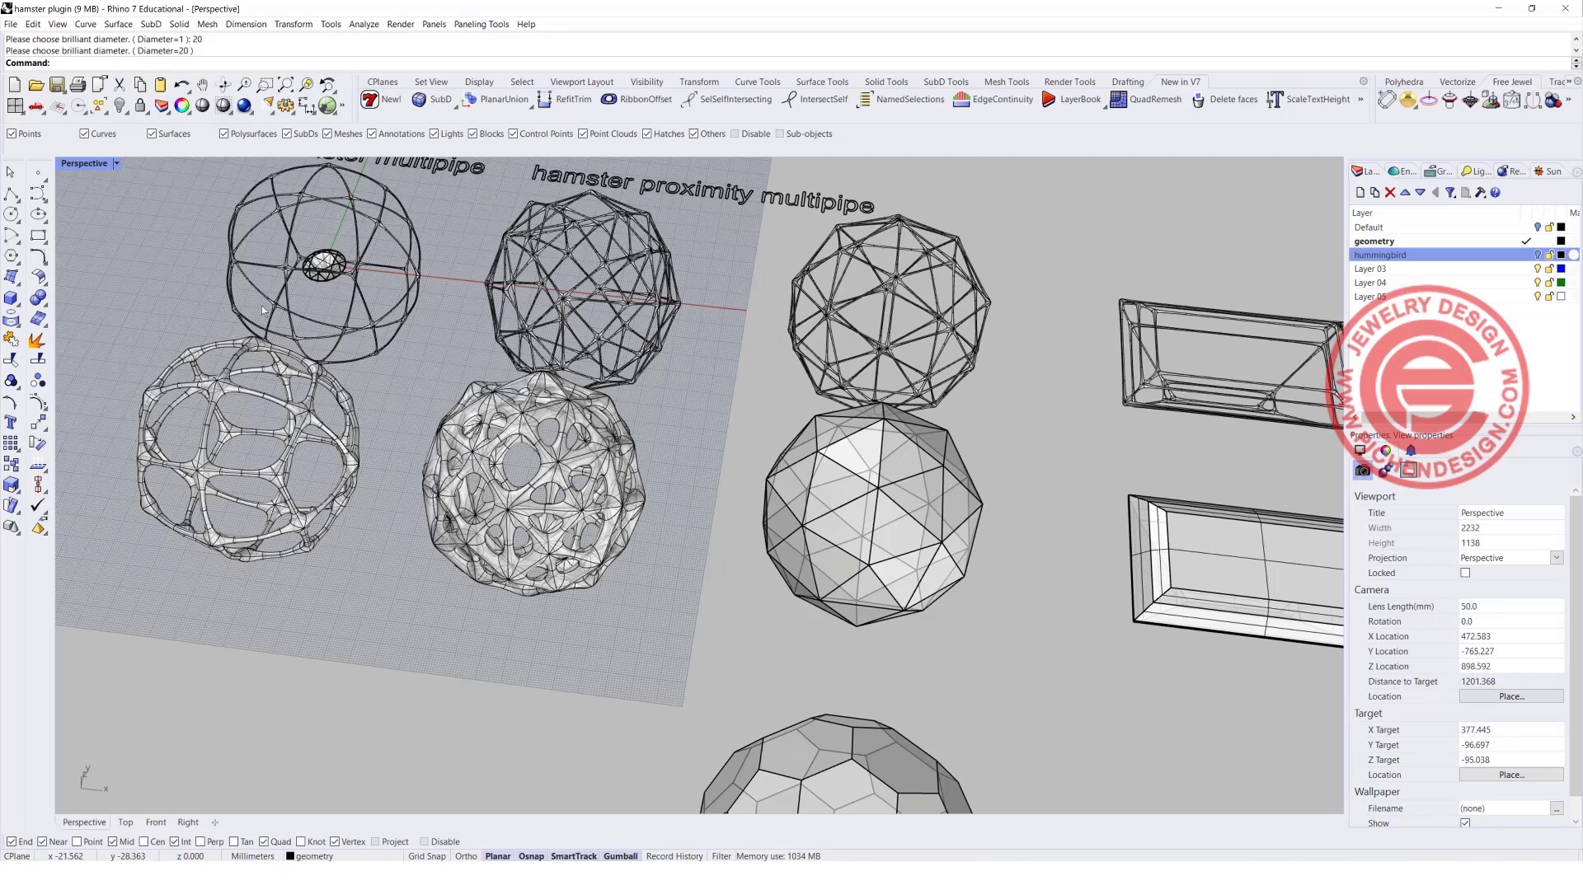
click(328, 250)
click(363, 294)
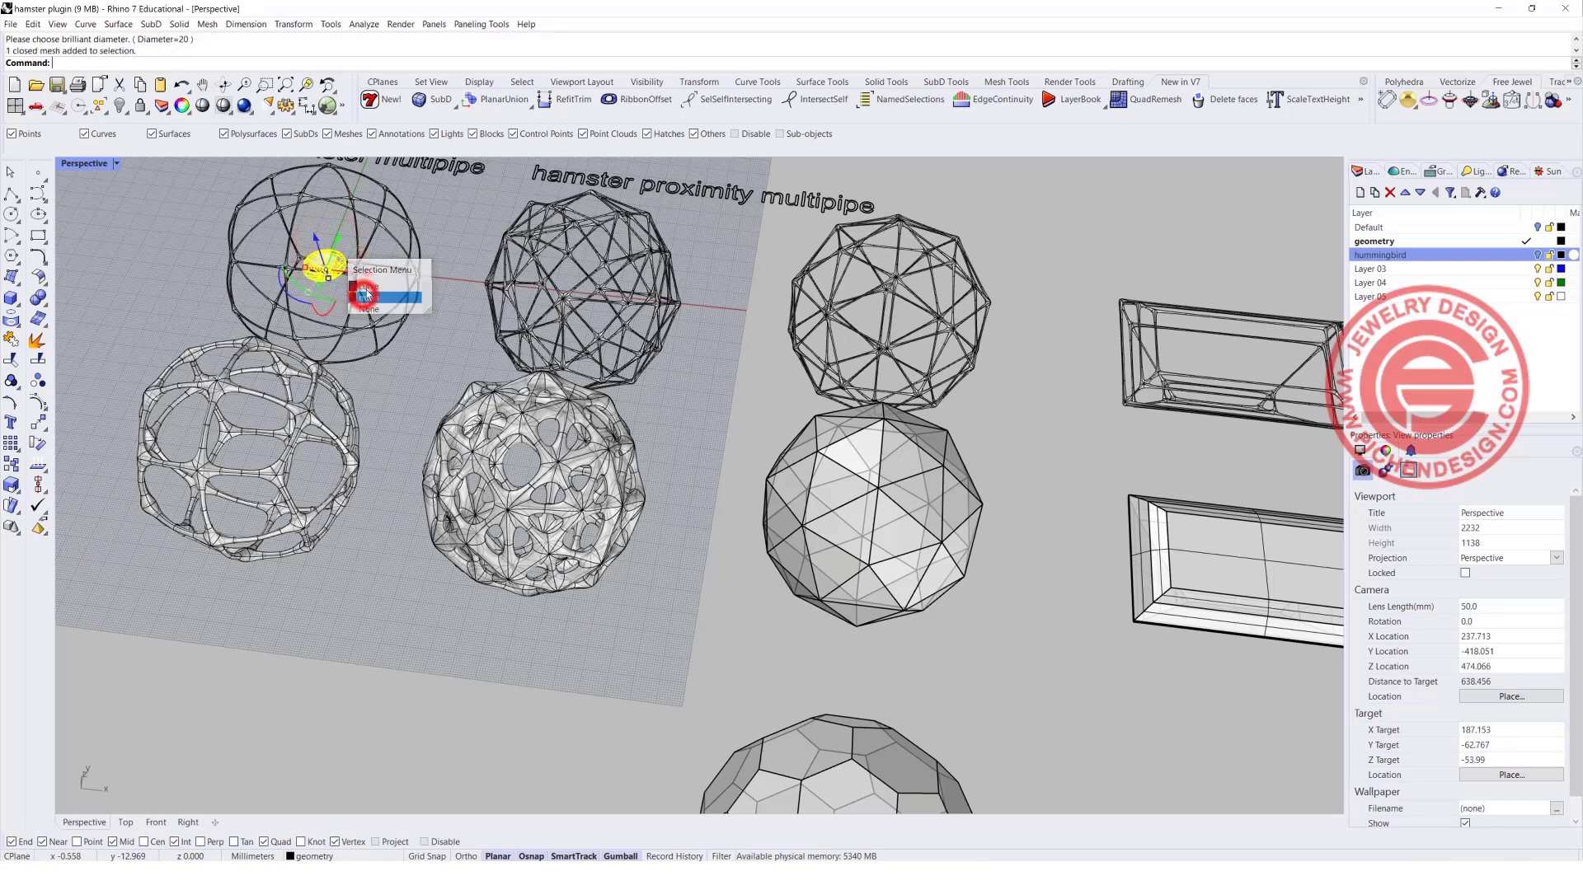
shift+click(330, 263)
scroll(346, 268, down, 3)
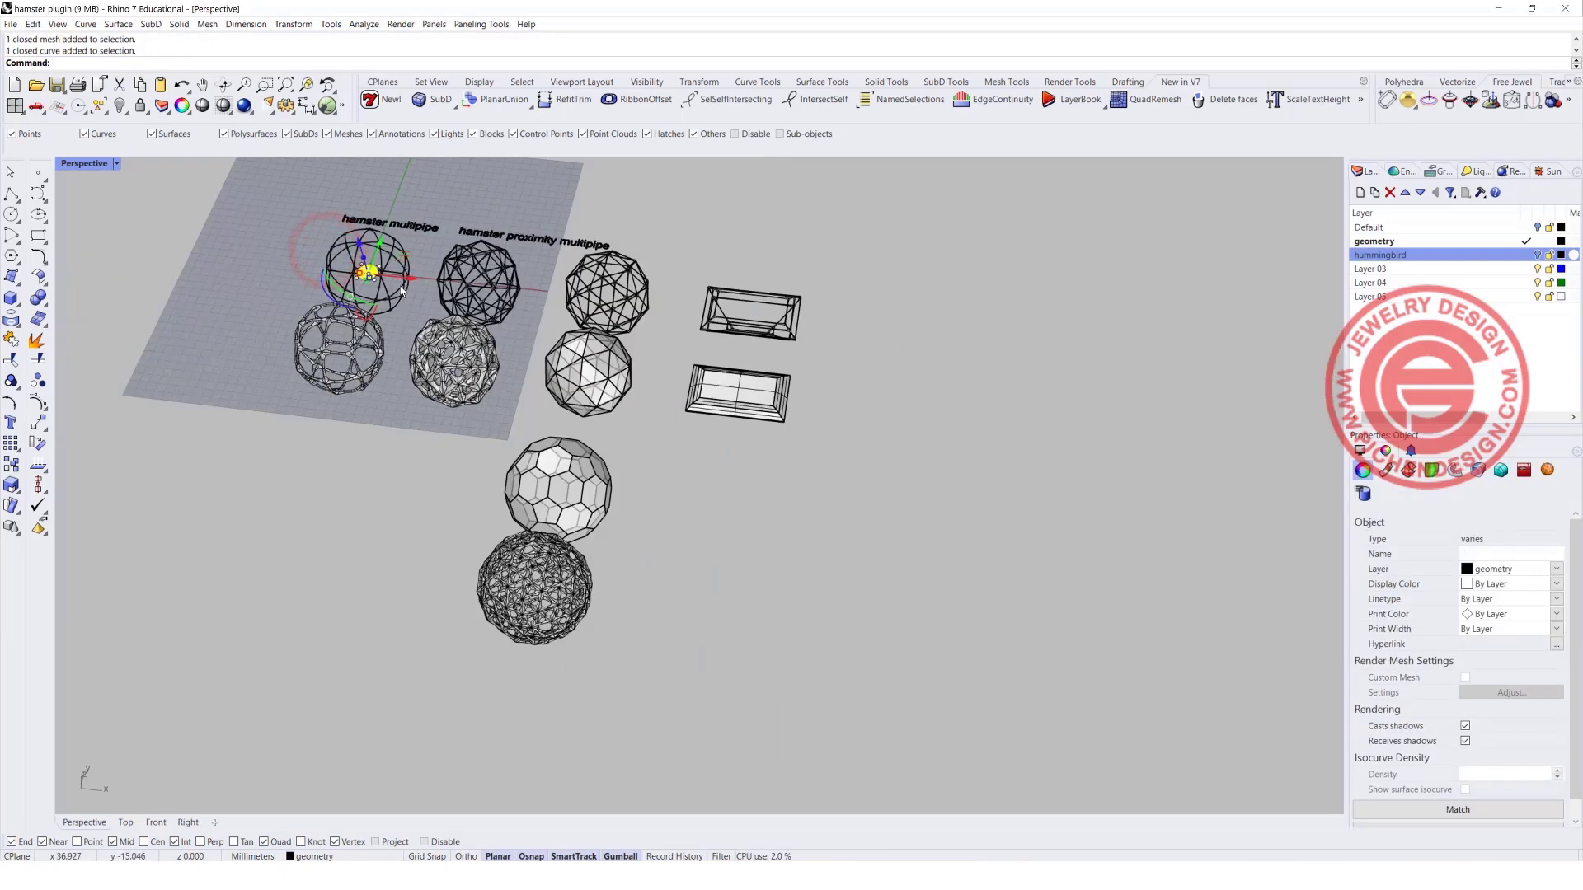
drag(410, 282, 906, 374)
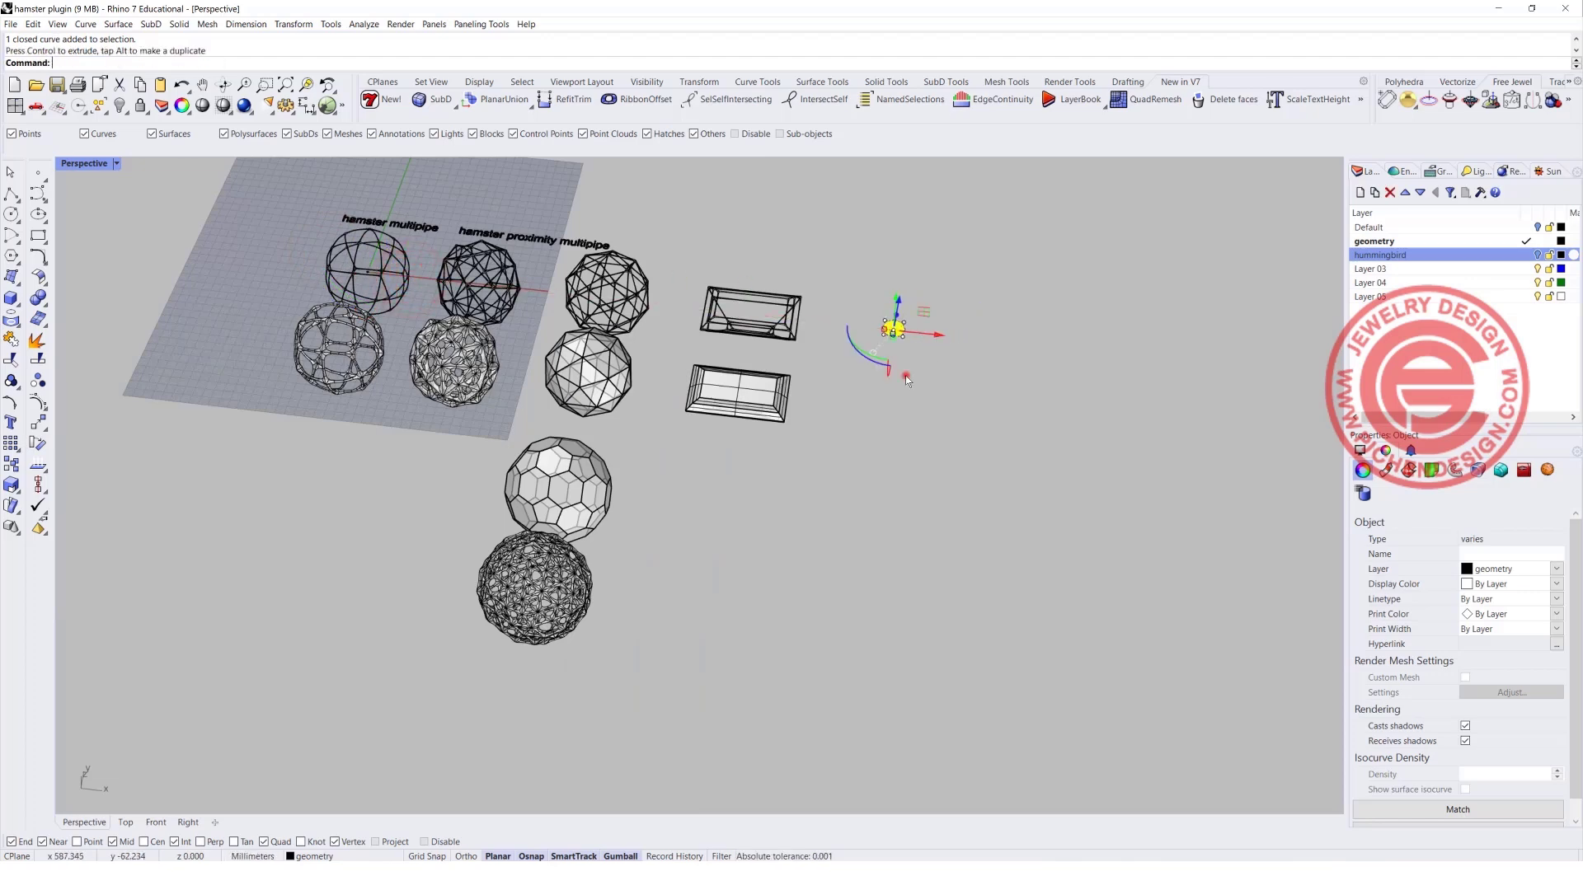
click(905, 374)
right_drag(929, 373, 993, 438)
Scale the brilliant-cut gem mesh up uniformly until it is comparable in size to the neighbouring rectangular gems.
scroll(993, 439, up, 15)
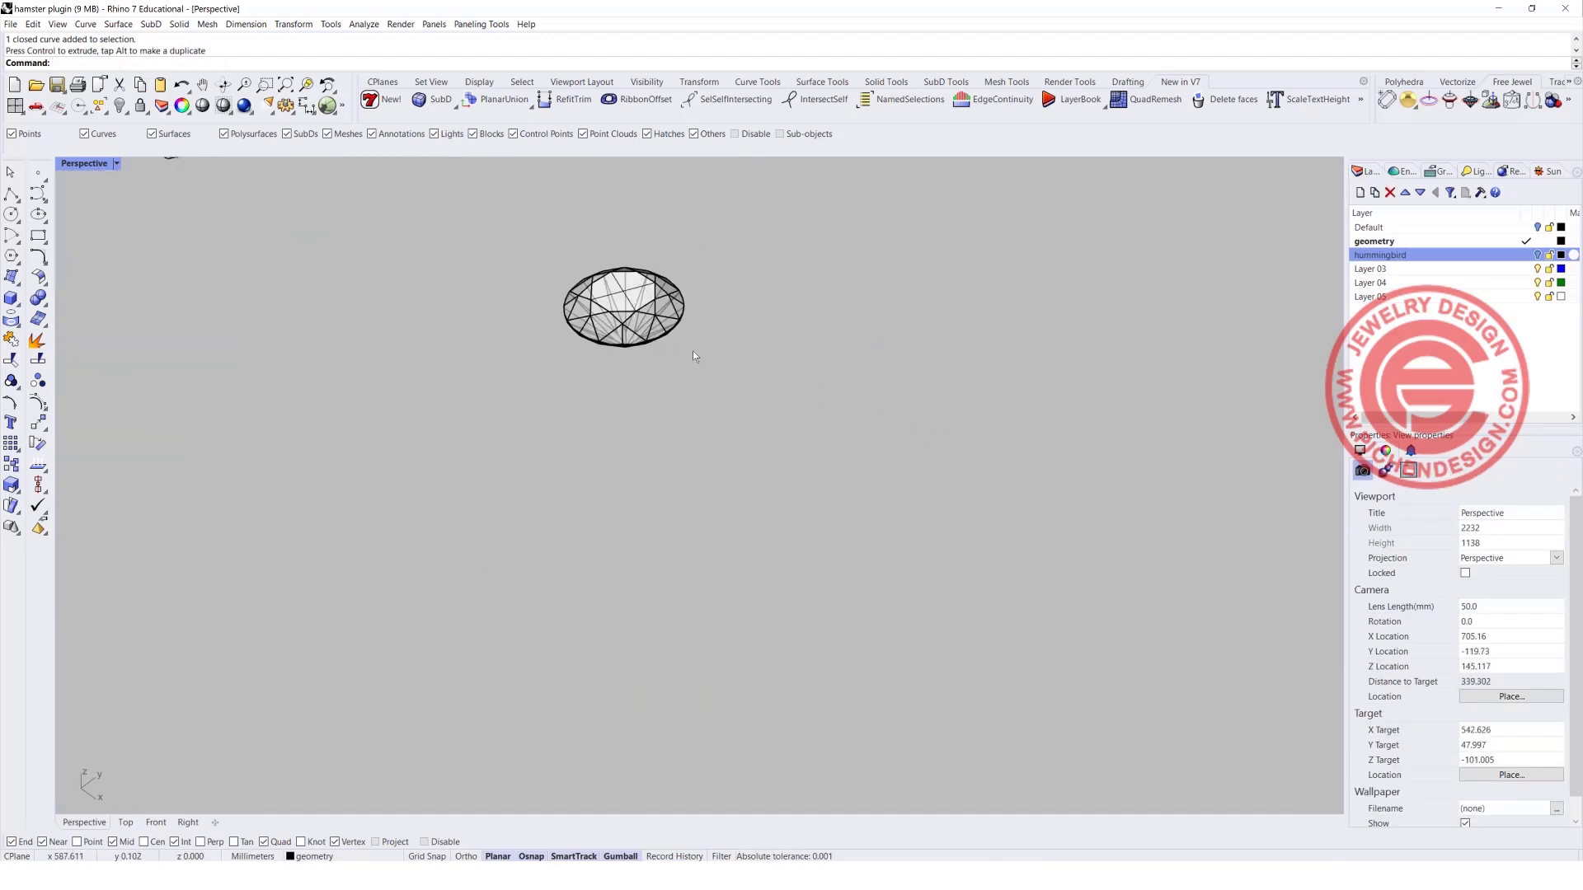
scroll(692, 350, up, 3)
right_drag(693, 350, 623, 404)
click(610, 557)
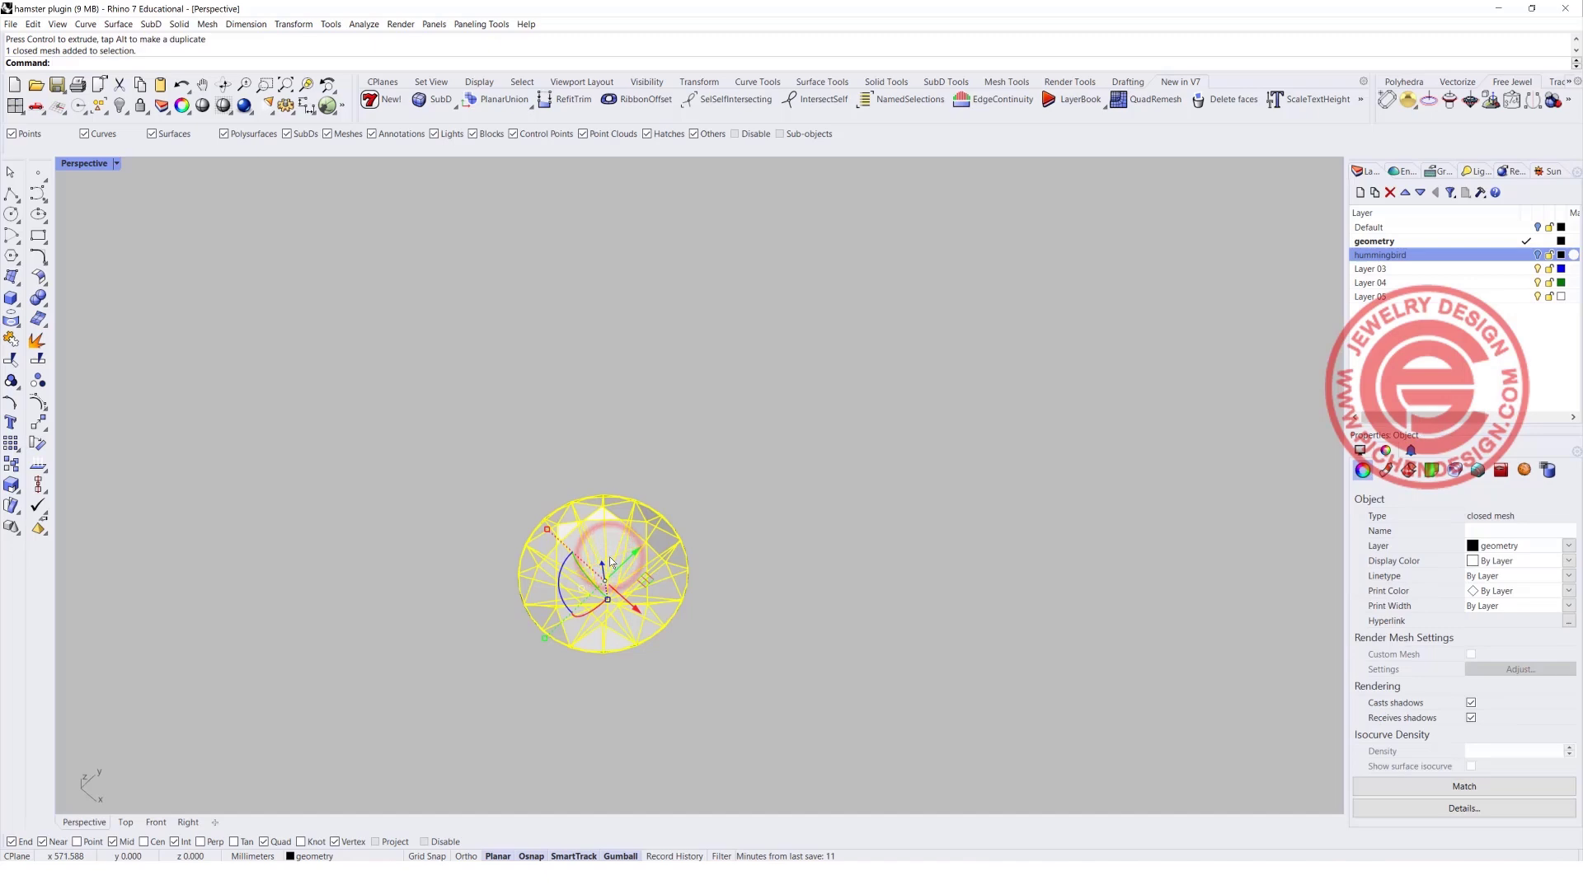
right_drag(610, 557, 726, 487)
click(865, 487)
Convert the enlarged gem mesh to a NURBS polysurface with MeshToNURB and move the original mesh aside along the X axis.
click(621, 487)
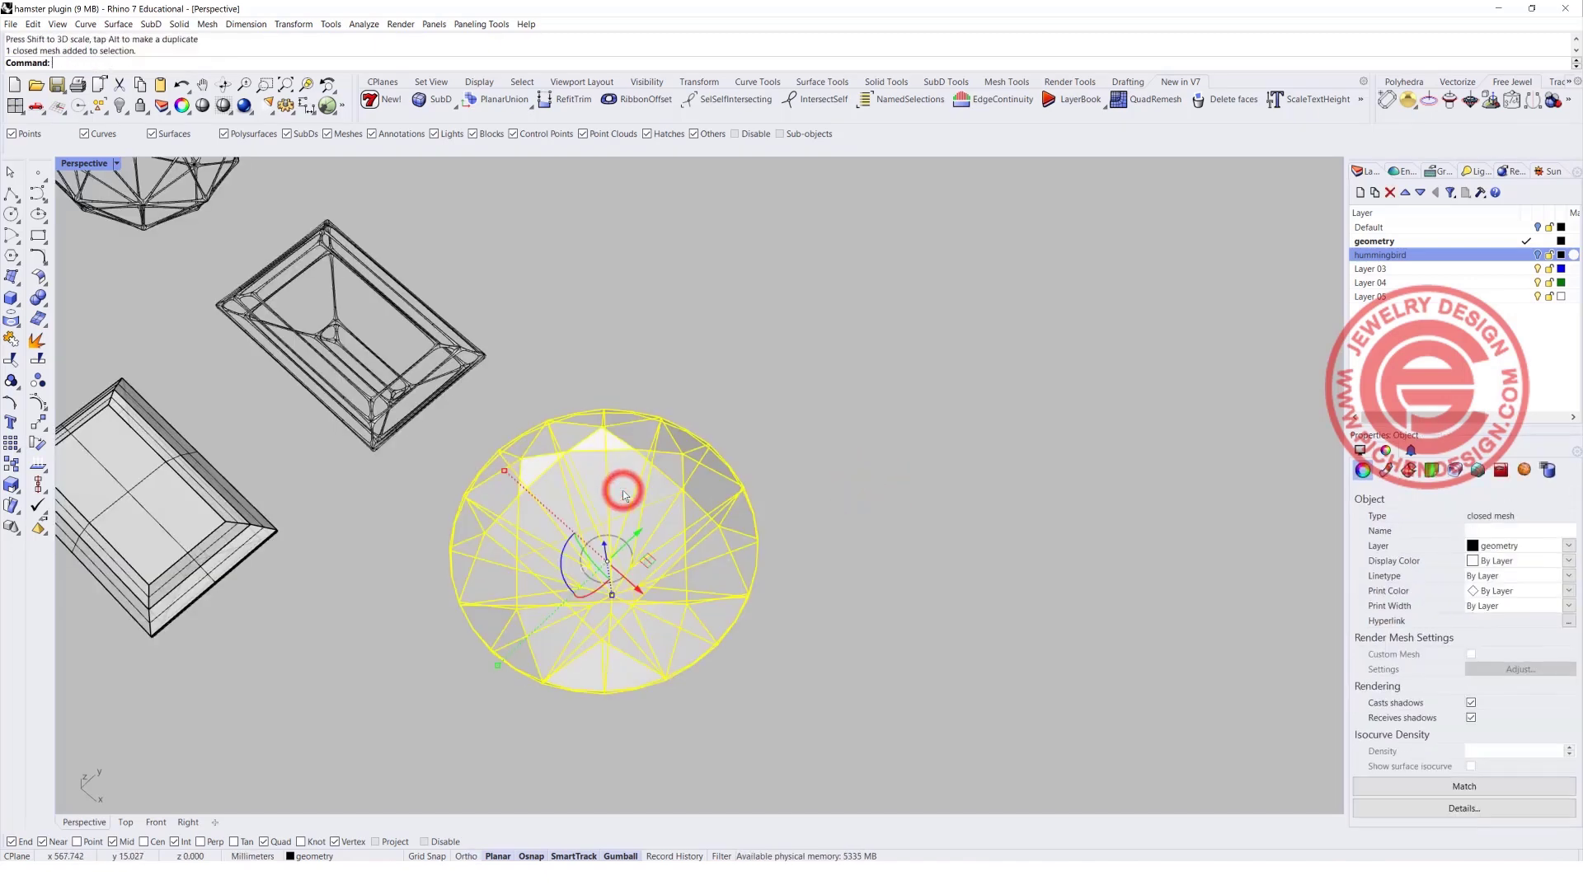
scroll(598, 466, down, 5)
right_drag(598, 466, 680, 516)
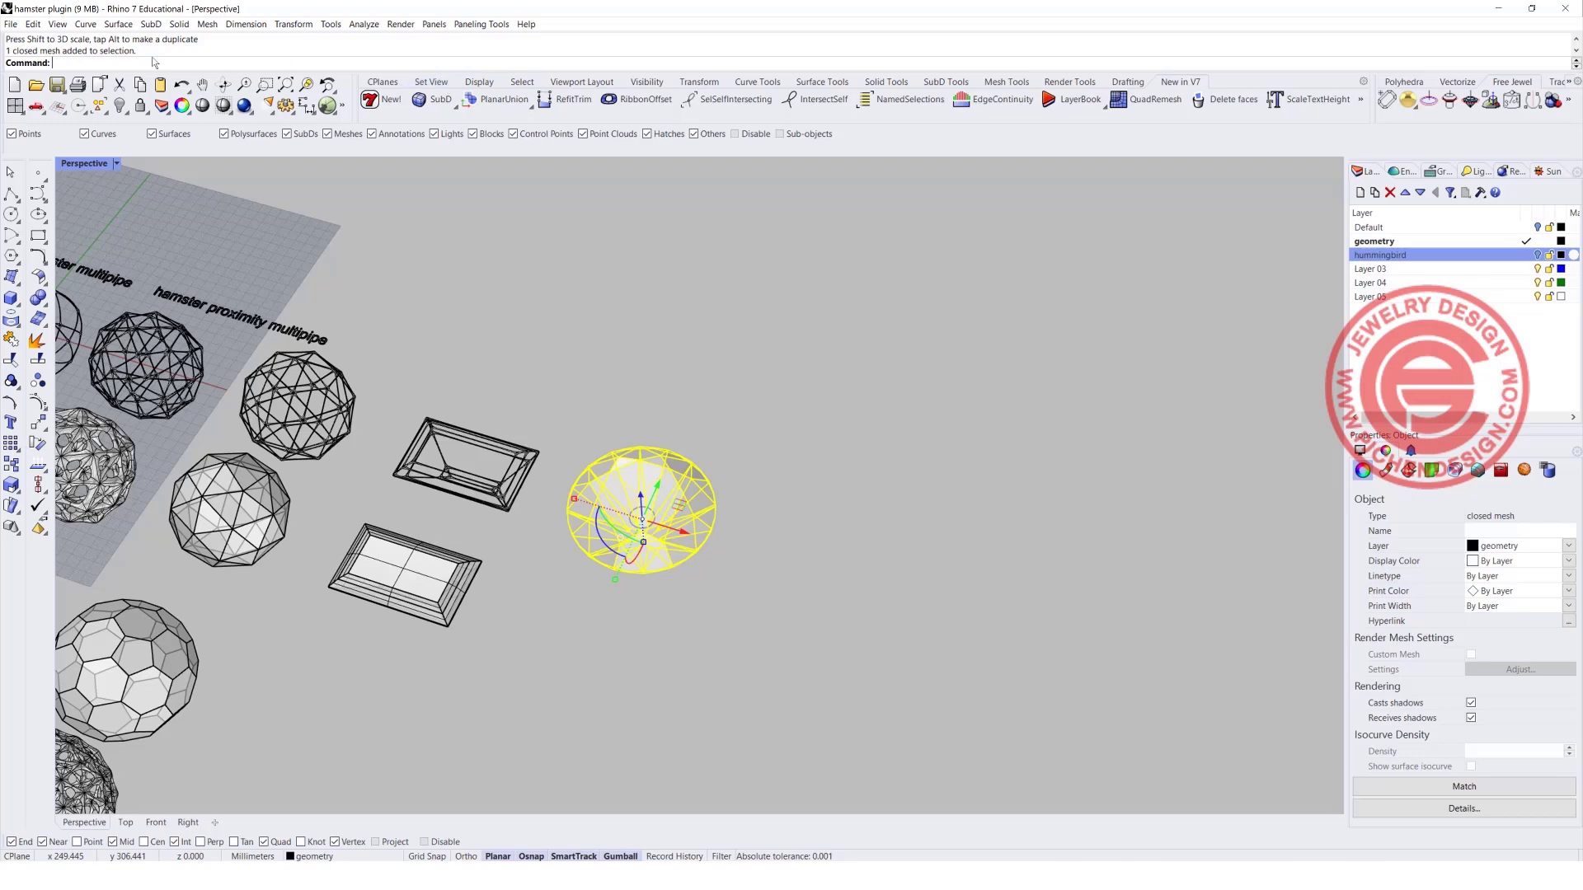
text(Mesh)
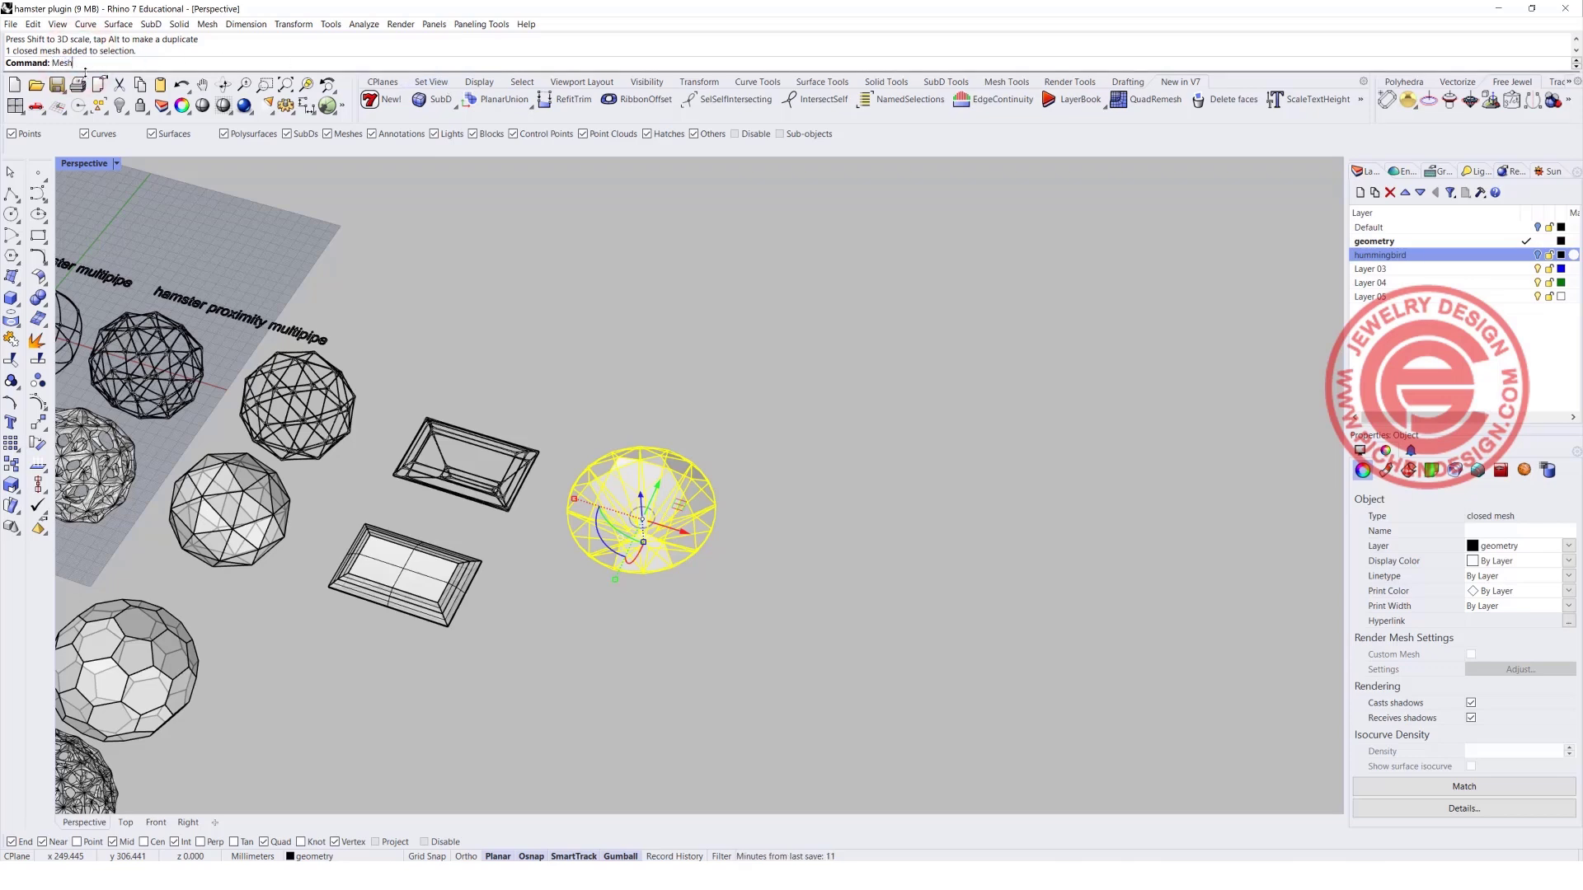
text(ToNURB)
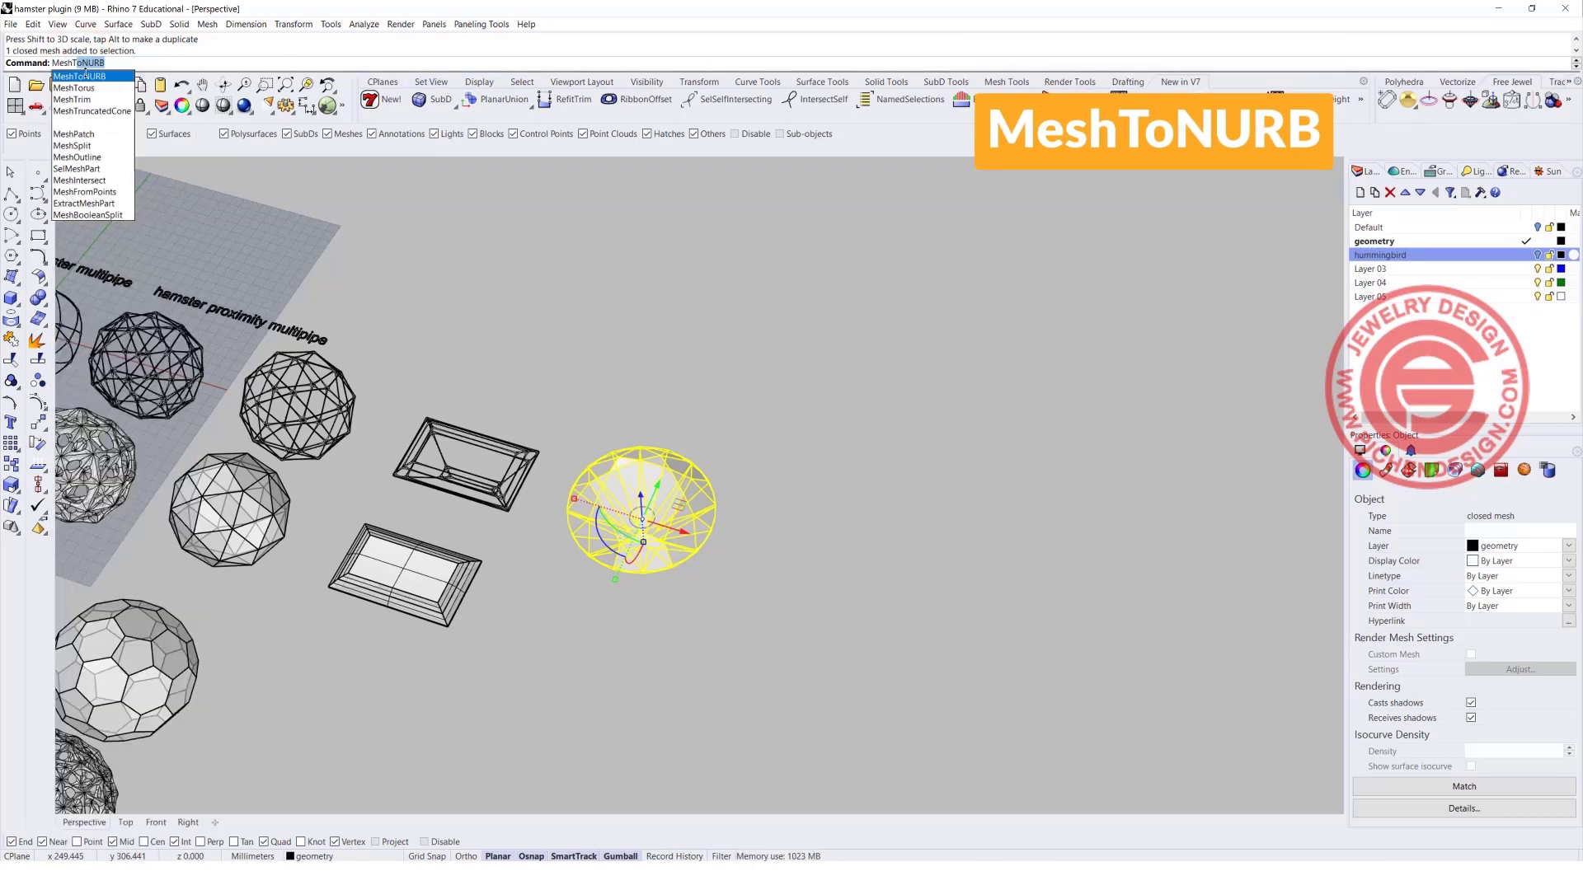
key(Return)
drag(680, 529, 892, 579)
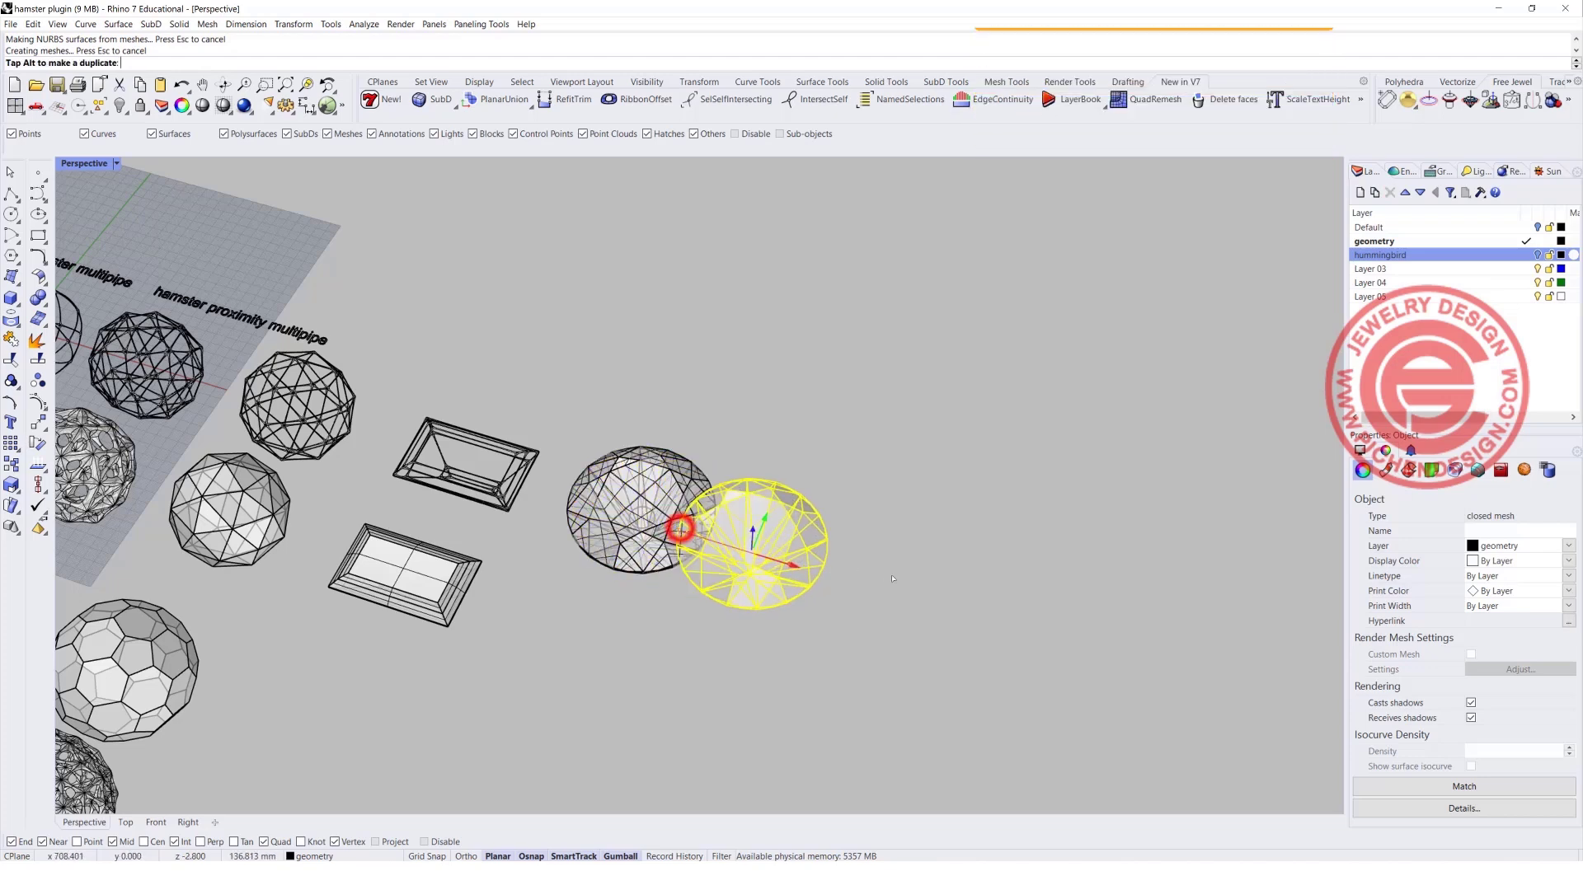
click(714, 640)
Run HamsterMultipipe on the NURBS brilliant-cut gem with node size 3 and strut size 0.4.
click(639, 511)
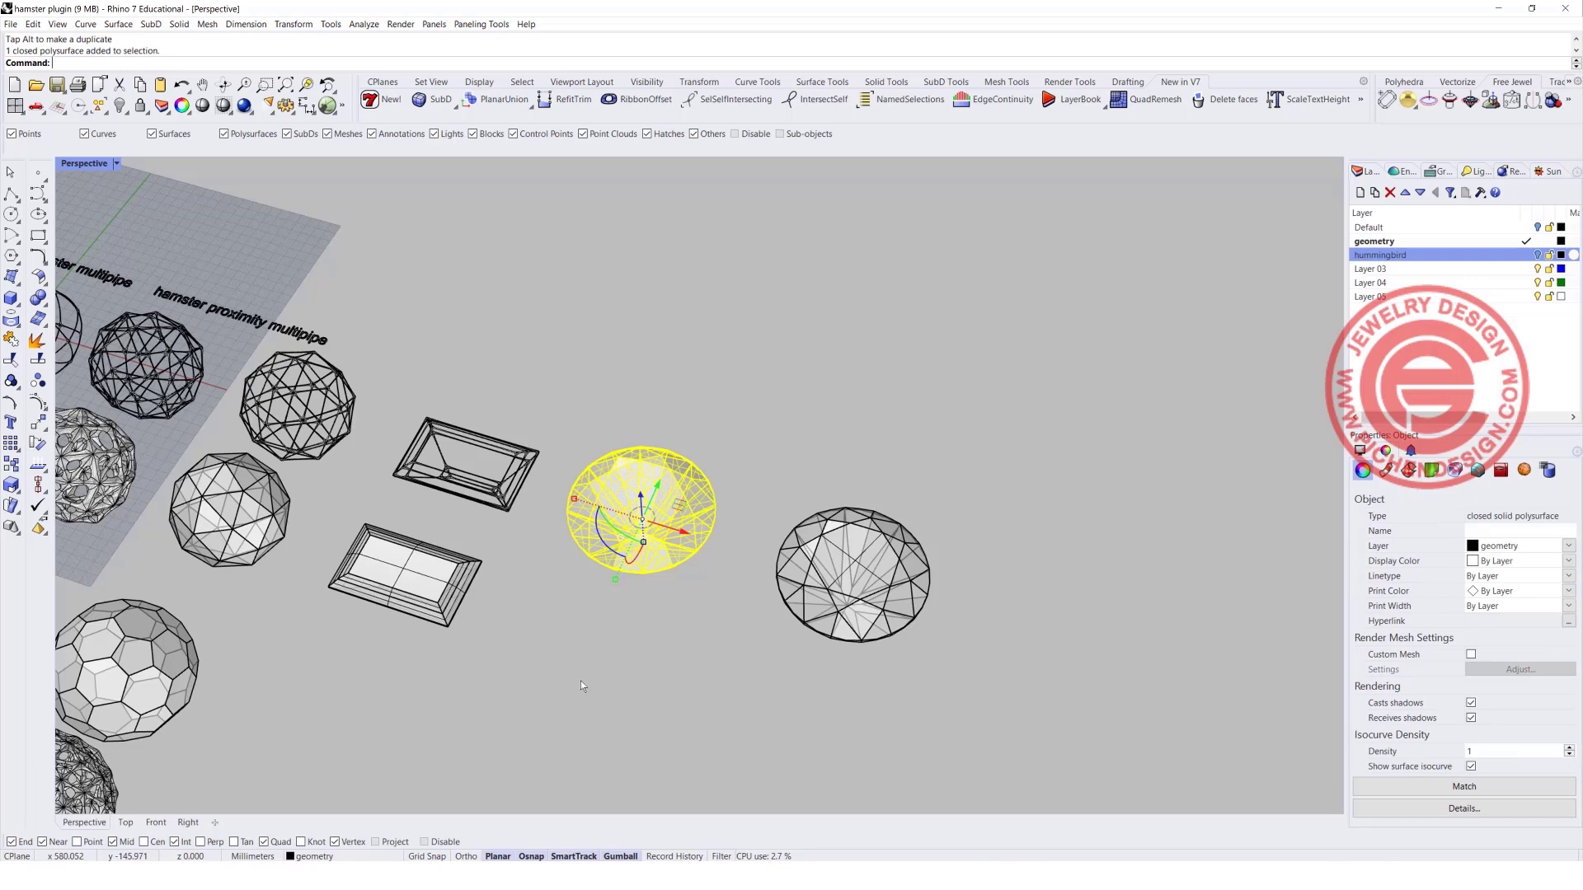
text(HamsterMultipipe)
key(Return)
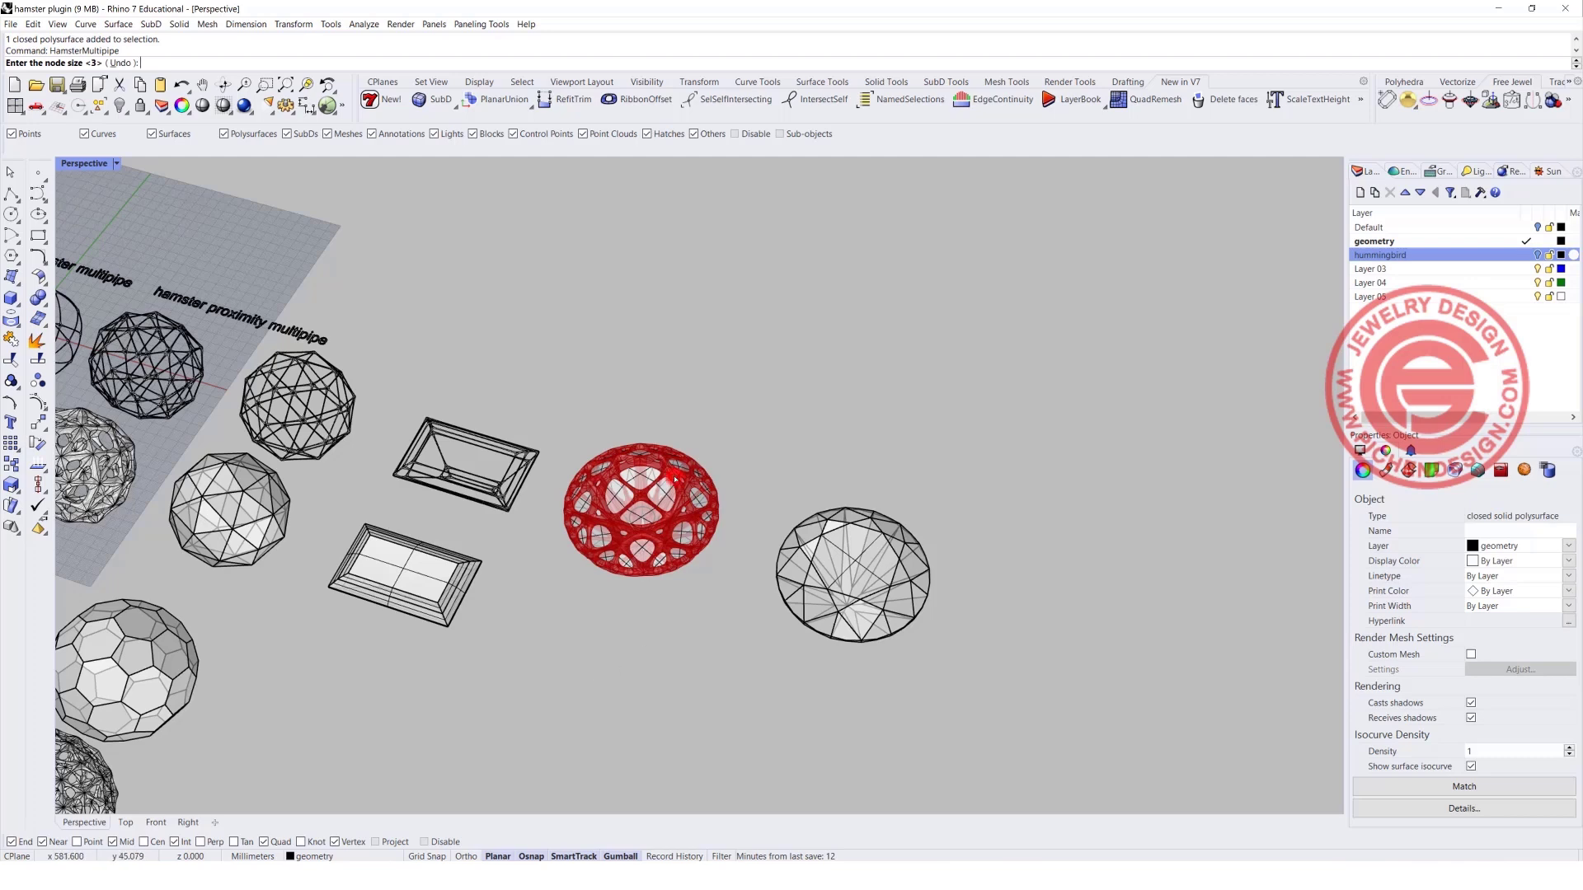
key(Return)
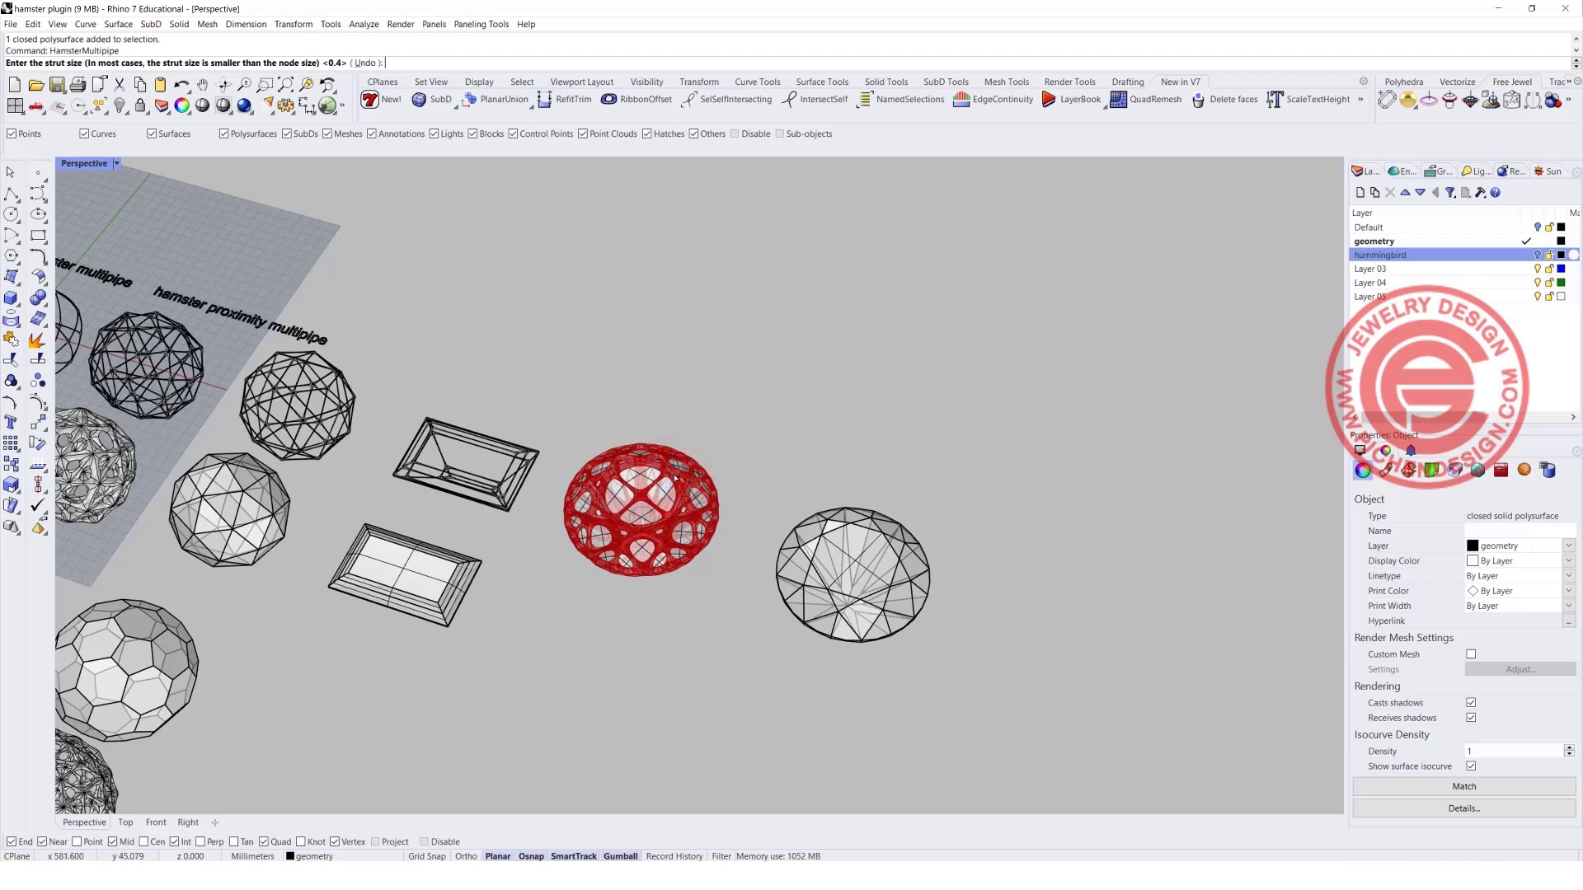
key(Return)
Move the new multipipe frame off the brilliant-cut gem into the free space behind it.
click(680, 474)
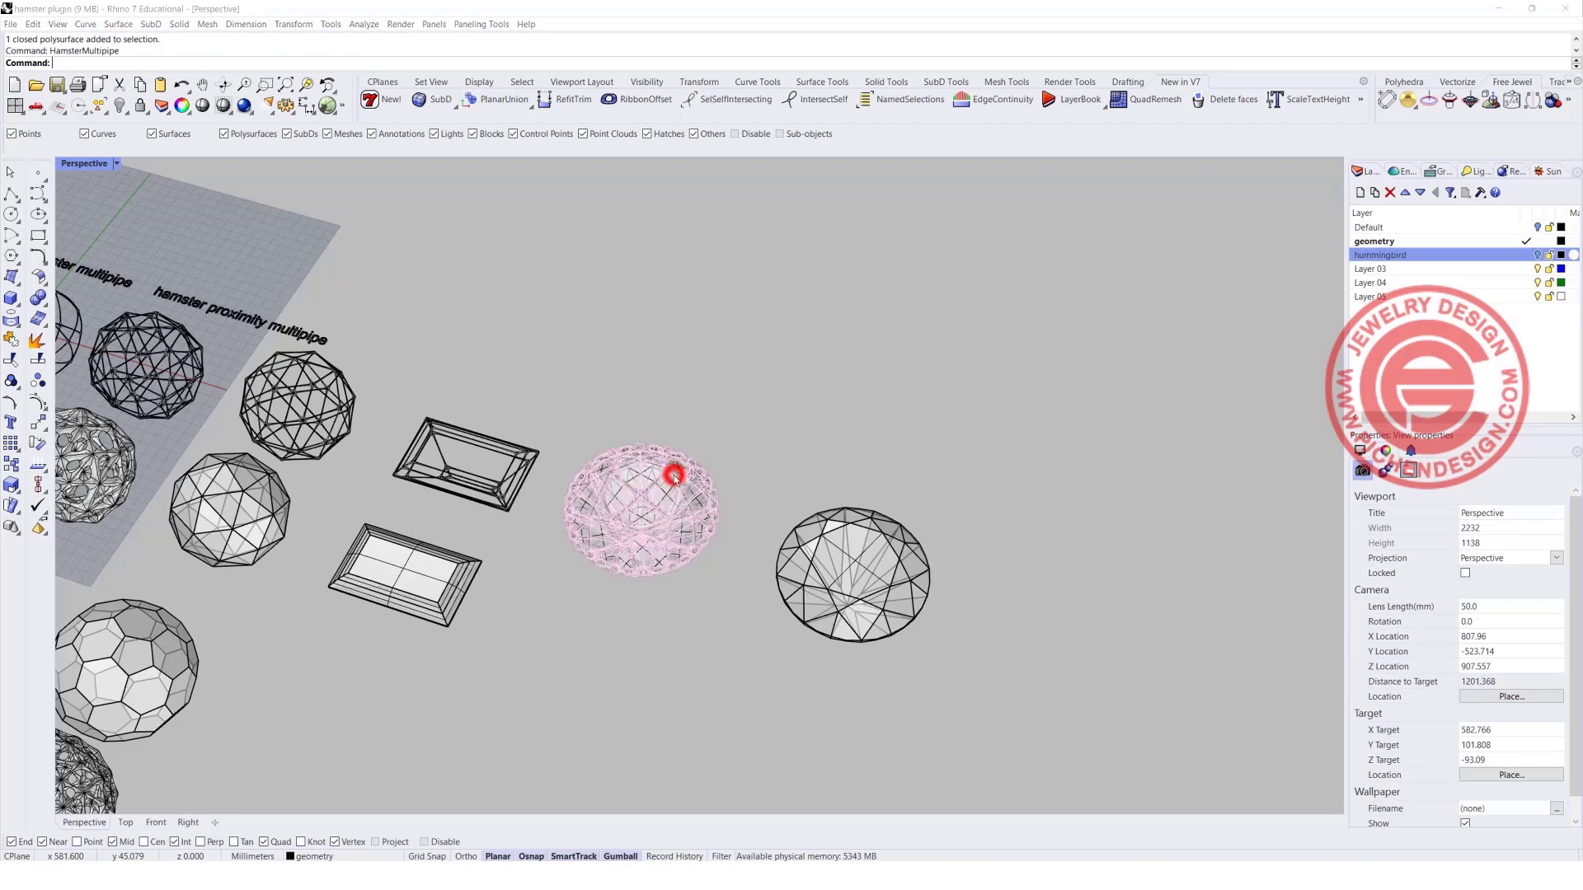
click(713, 513)
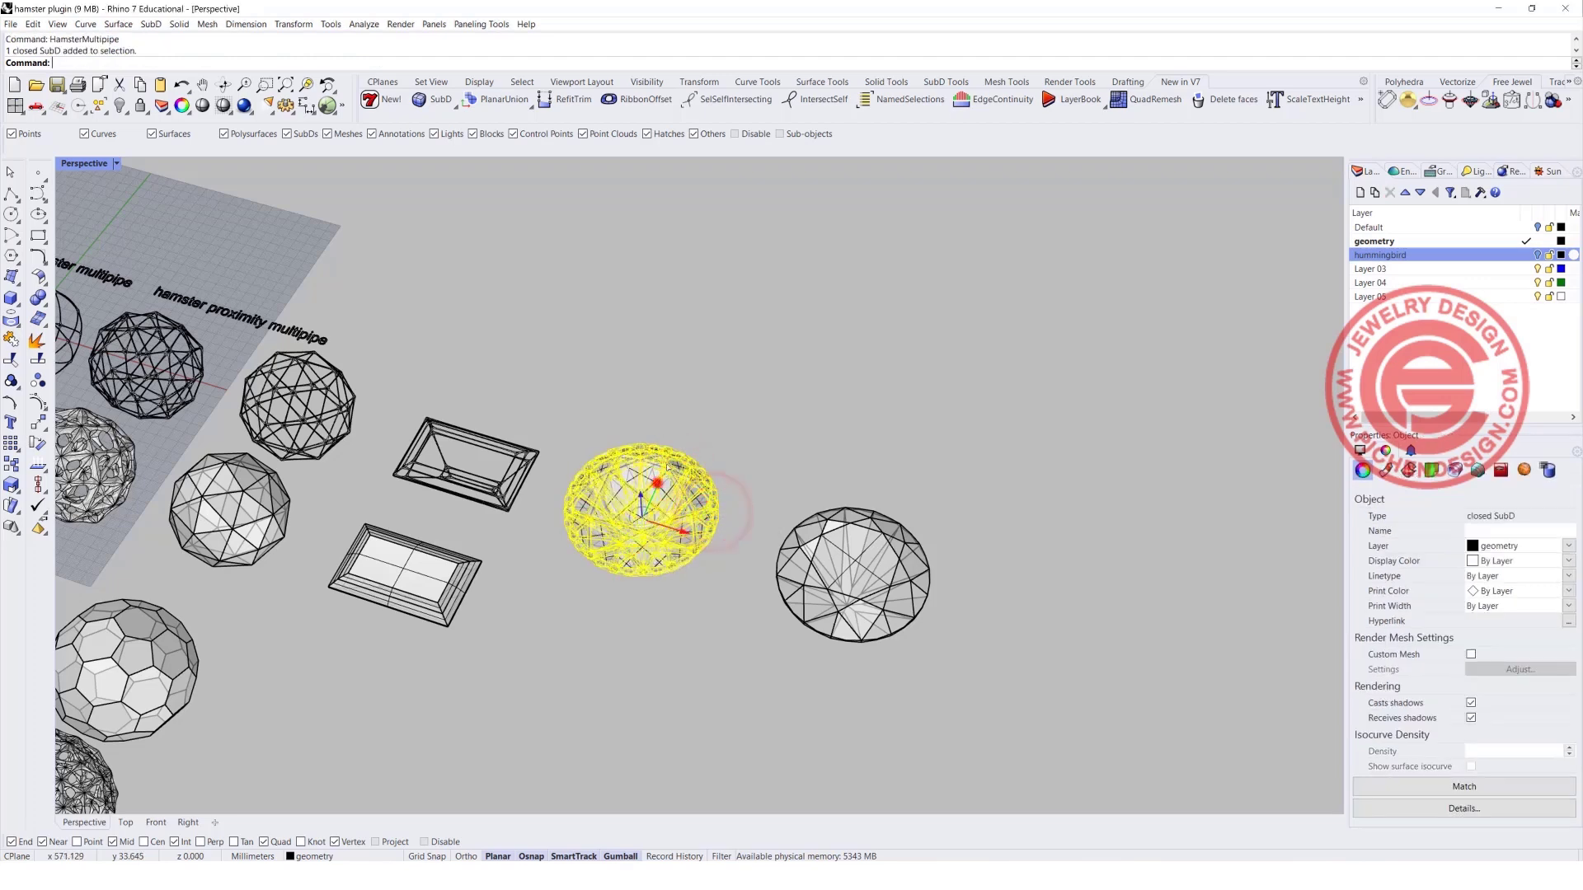
drag(658, 481, 722, 336)
click(659, 631)
click(643, 522)
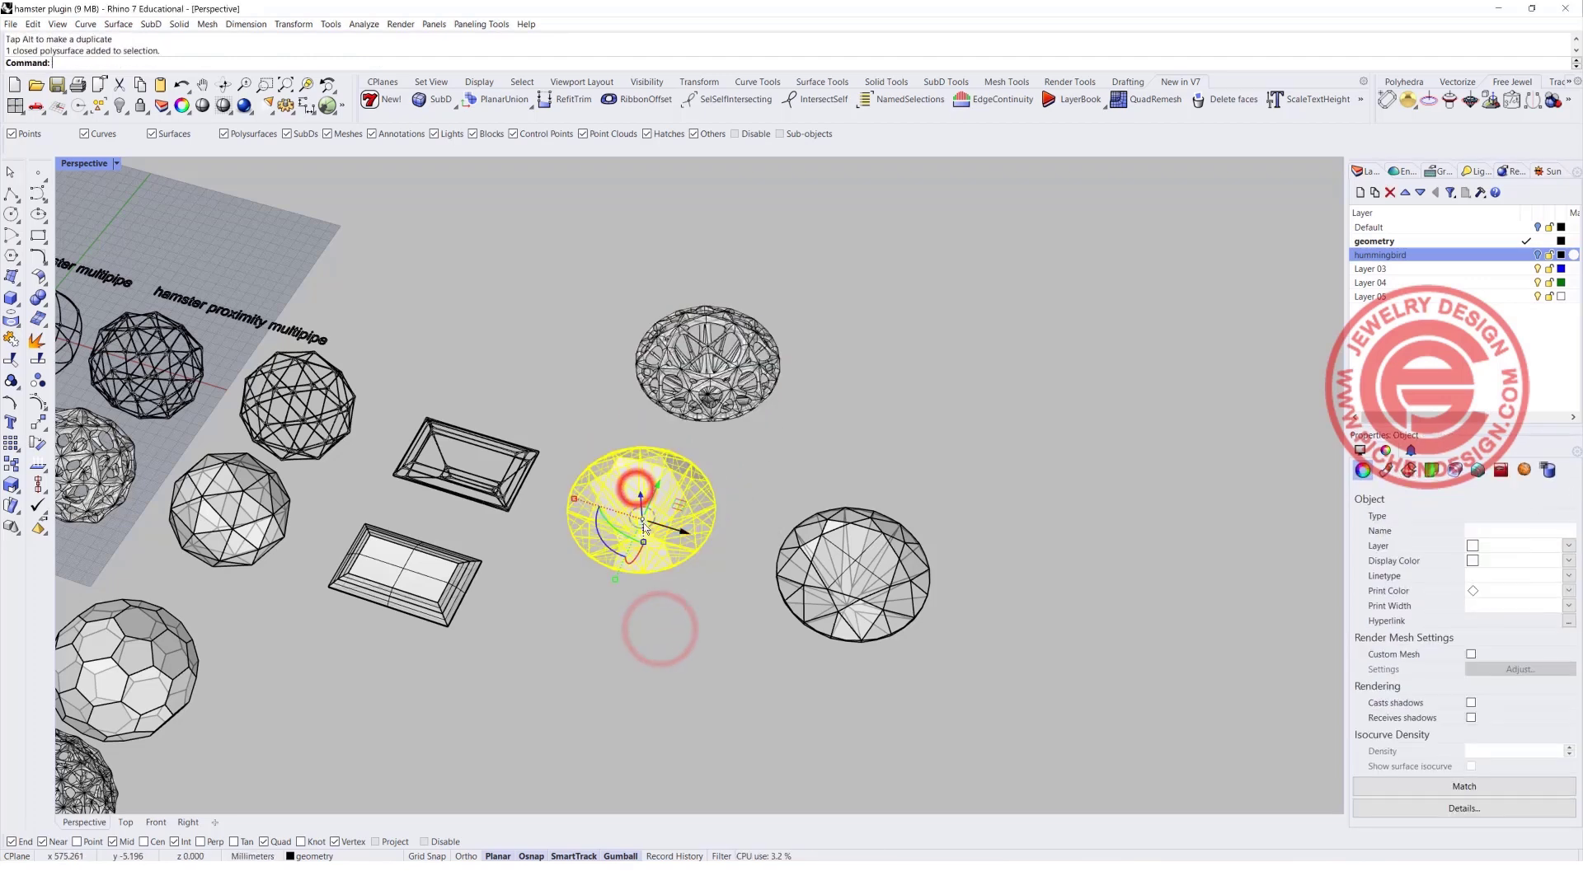
Examine the gem's multipipe frame up close and compare it with the other sample shapes from several angles.
scroll(644, 494, up, 3)
scroll(776, 409, down, 1)
scroll(687, 368, up, 5)
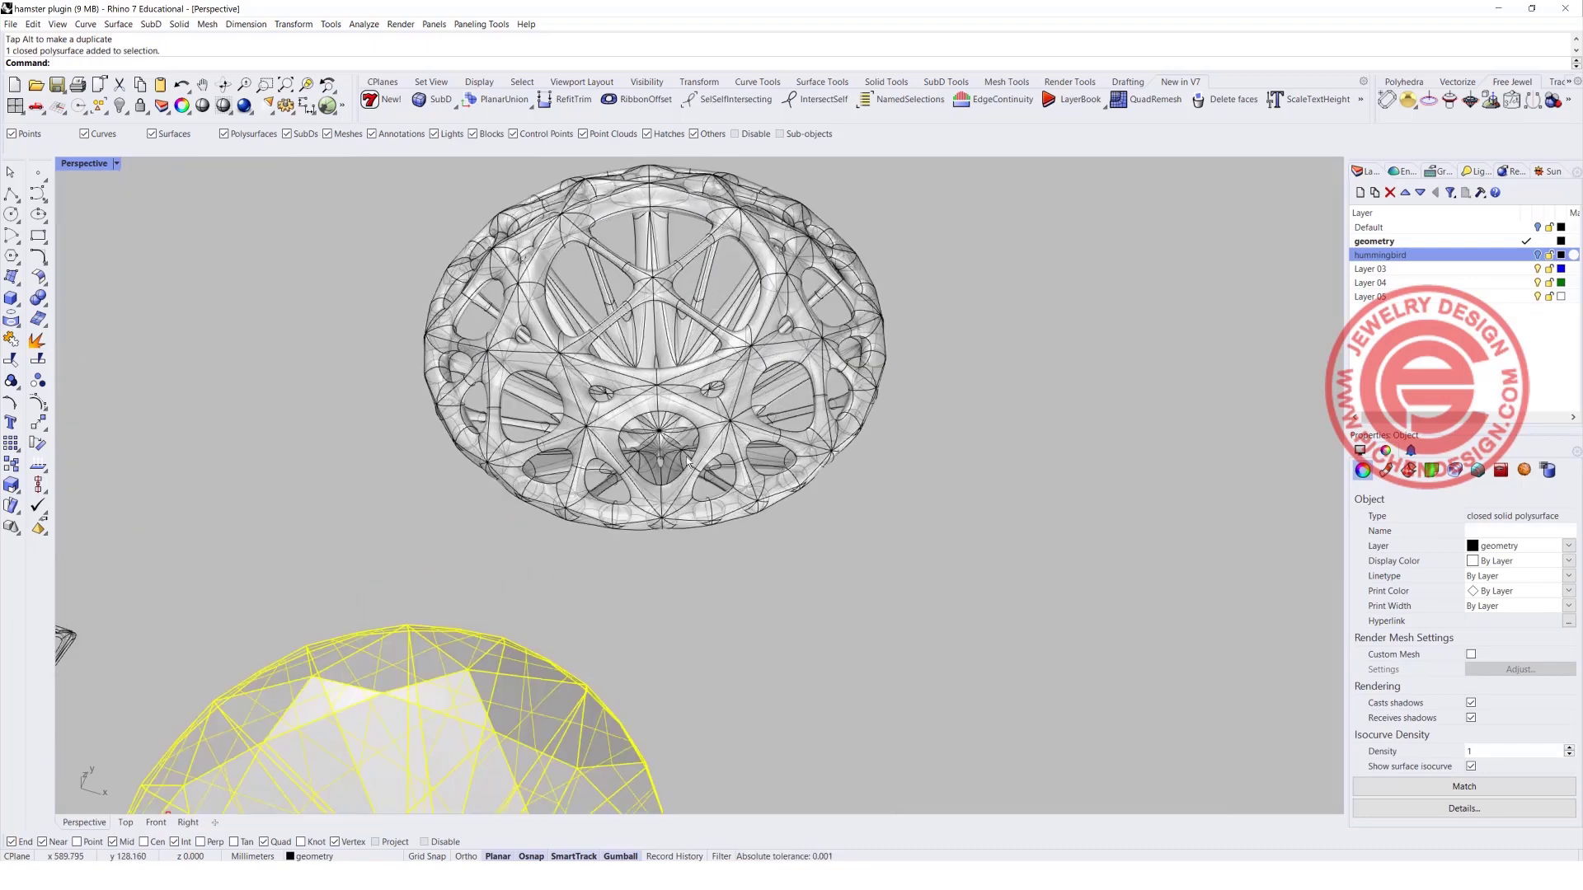
scroll(687, 461, down, 4)
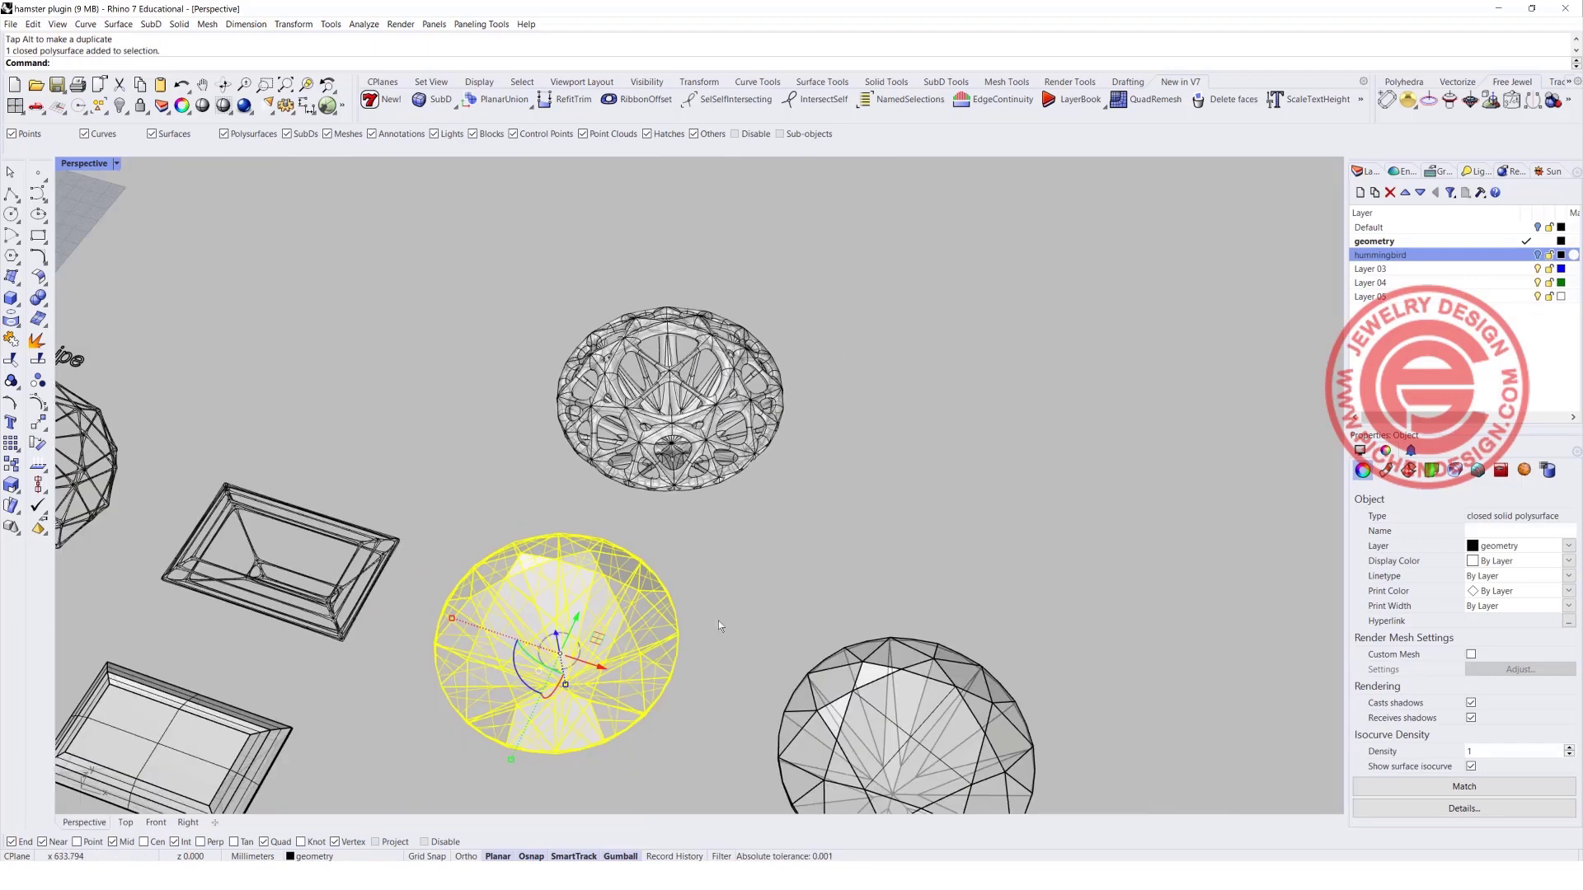
click(745, 555)
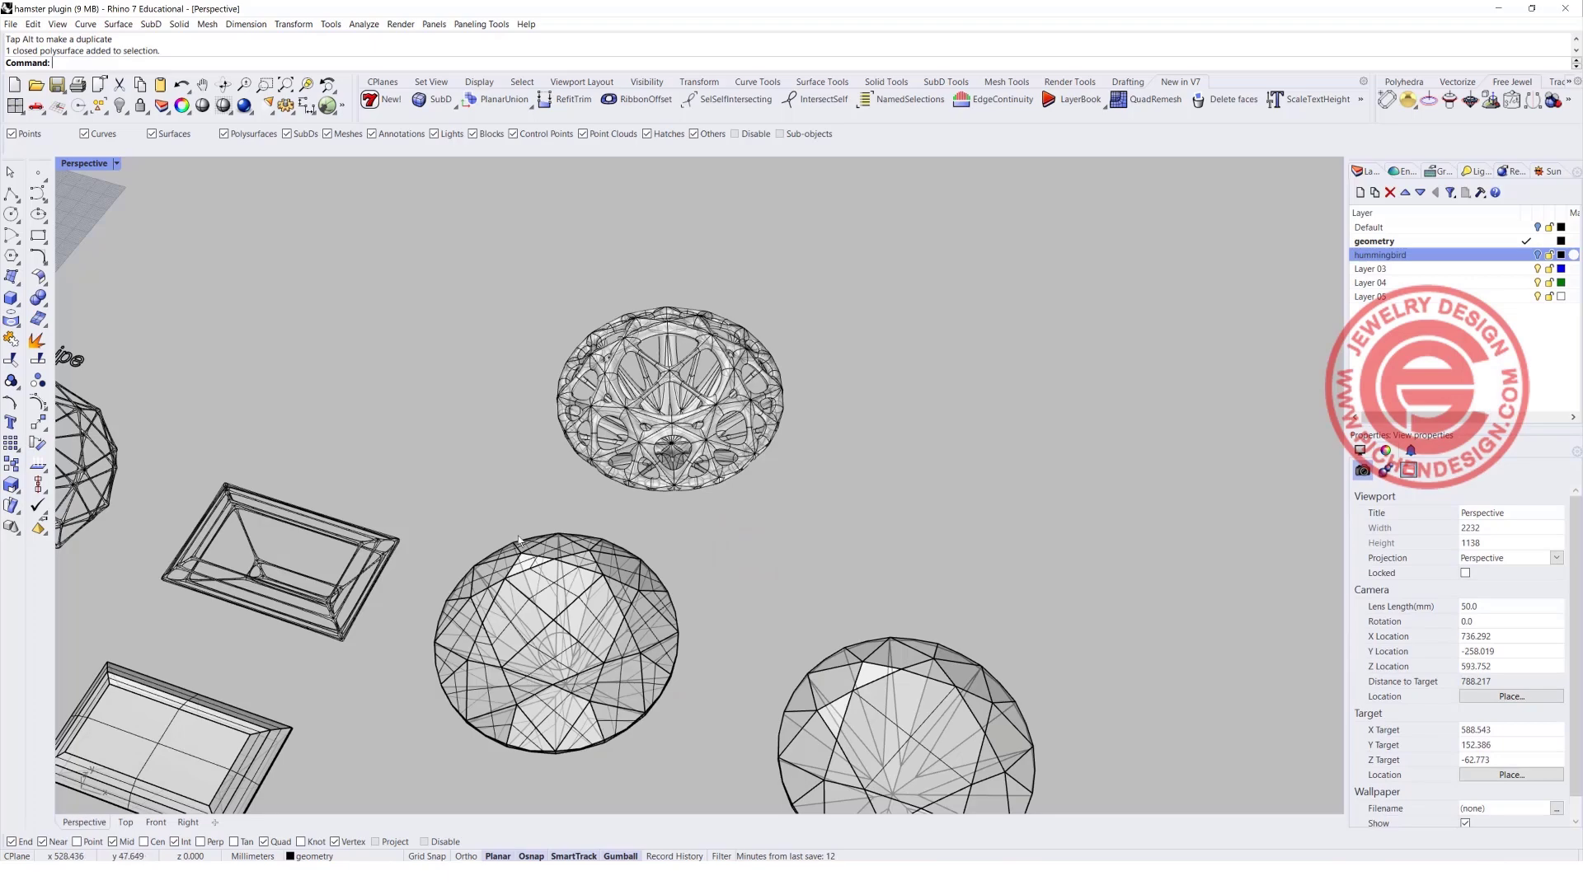
scroll(518, 540, down, 6)
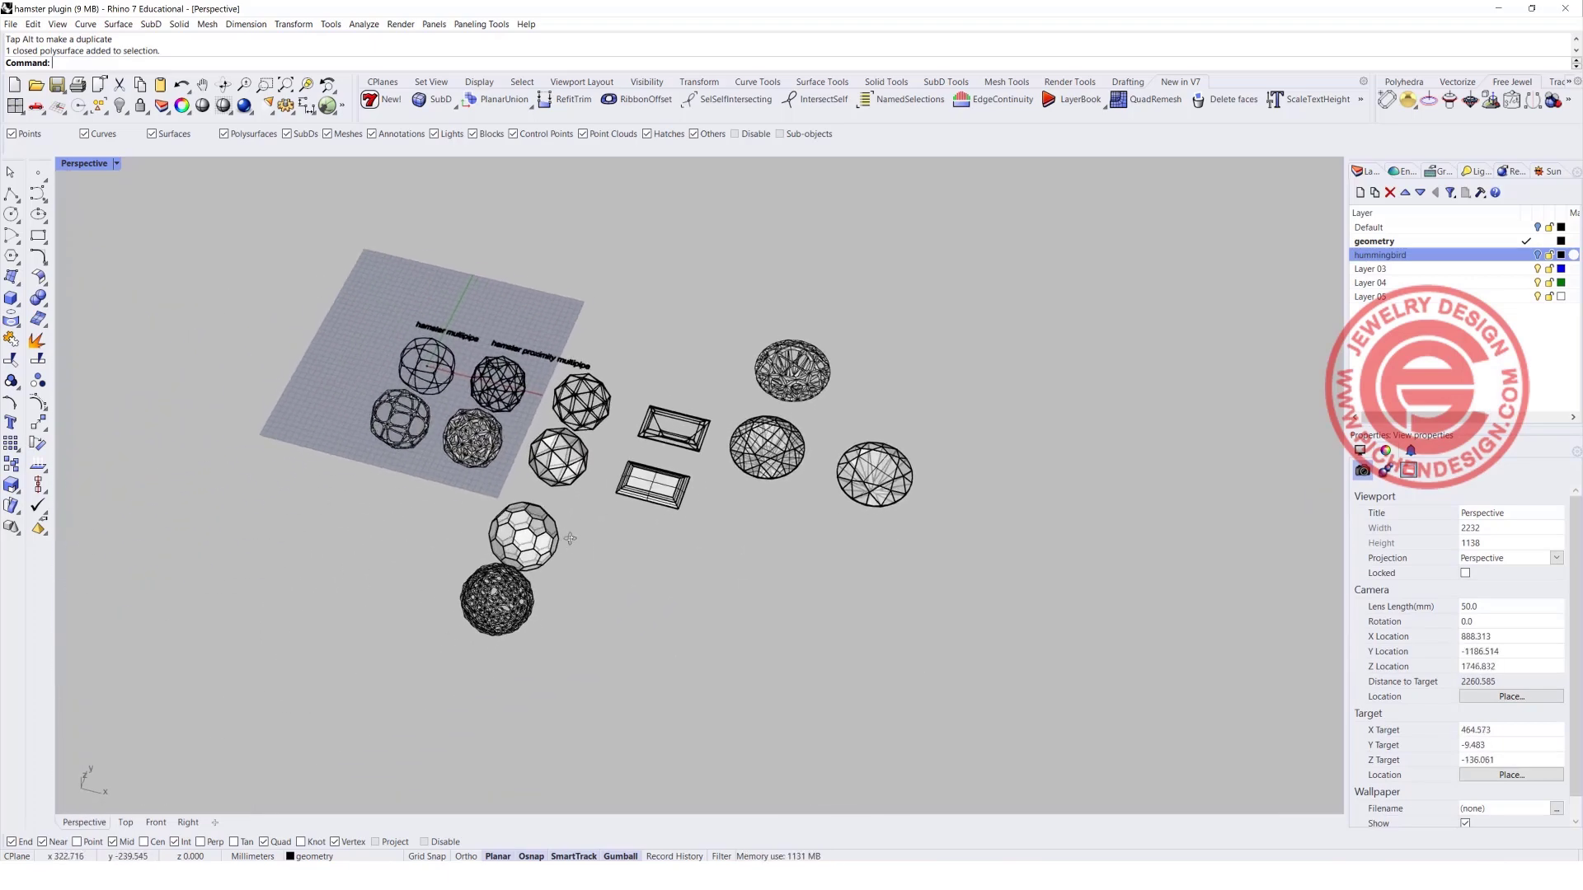
mouse_move(571, 539)
right_down()
mouse_move(608, 521)
mouse_move(588, 542)
right_up()
scroll(602, 433, up, 5)
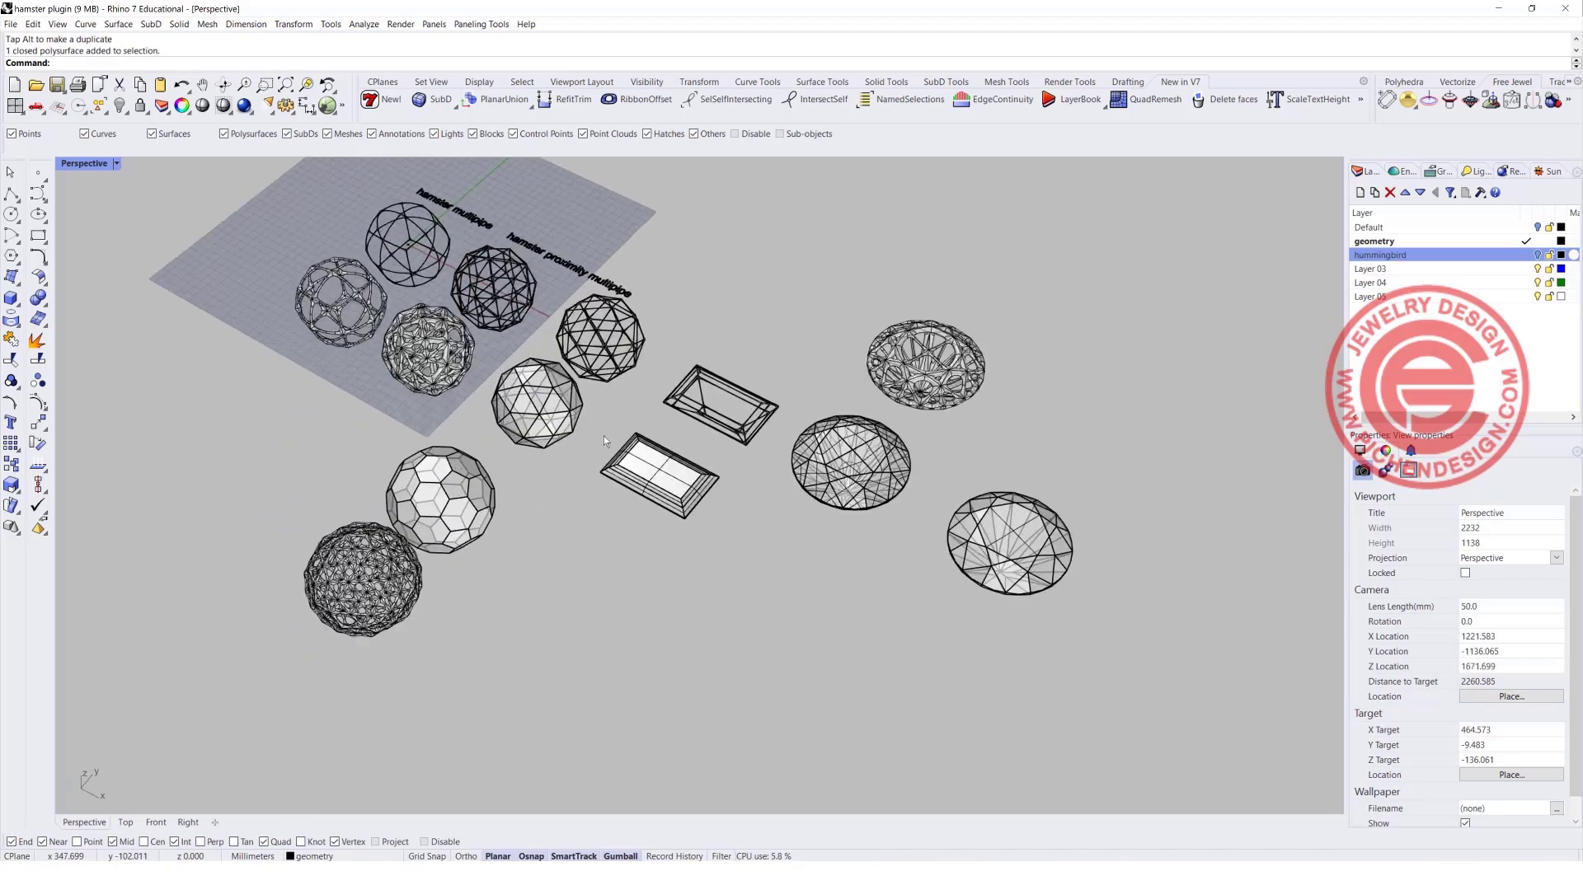
right_drag(680, 401, 754, 379)
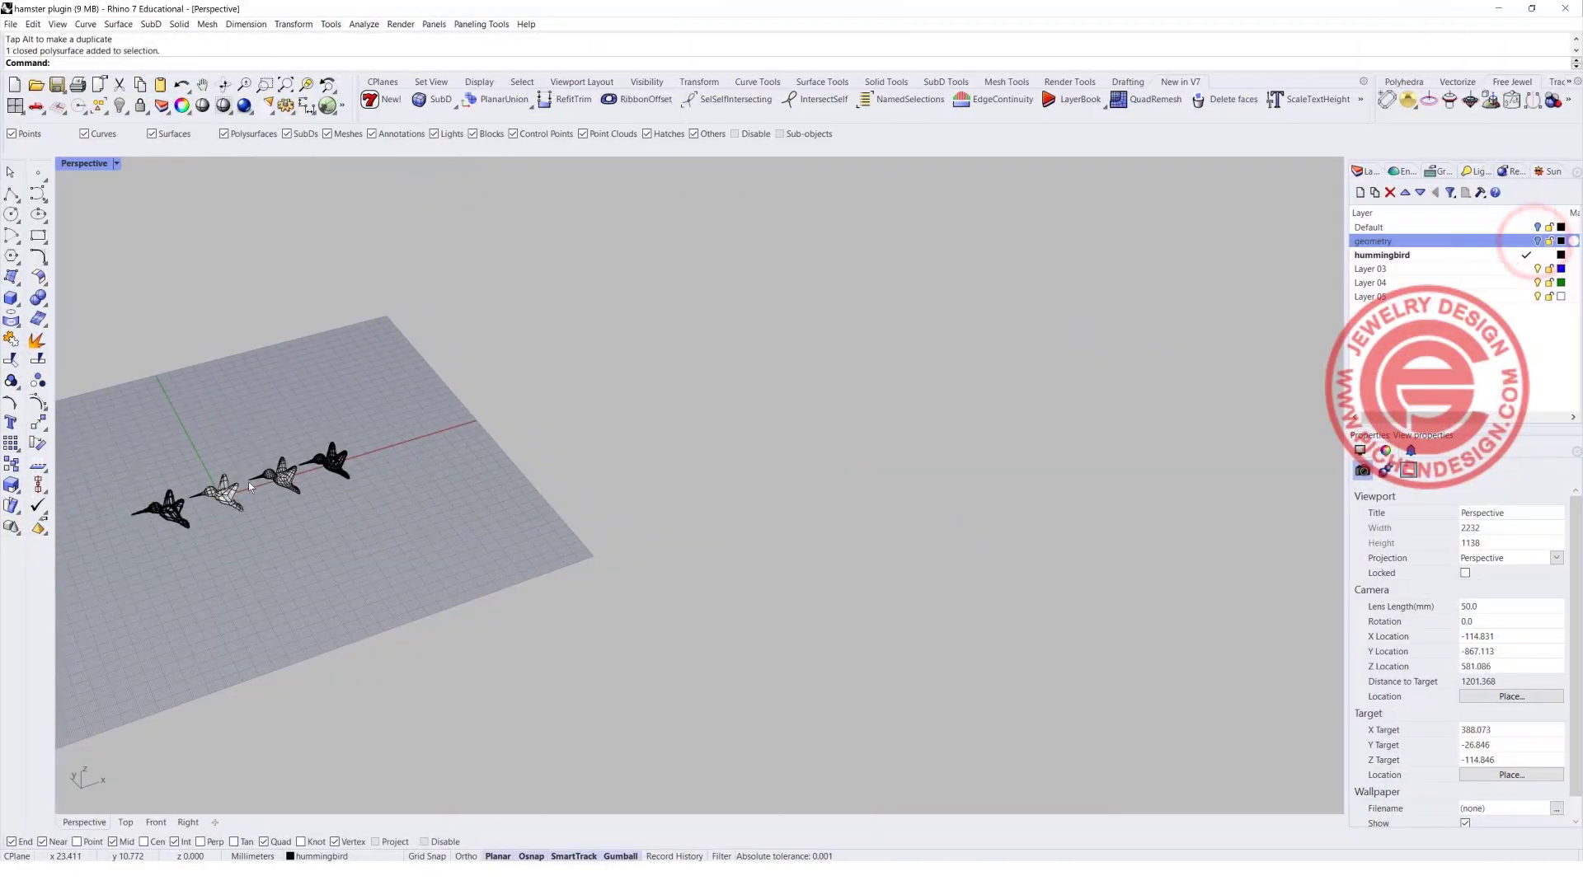
Make the hummingbird layer current with the geometry layer hidden, and bring the row of hummingbird models into view.
shift+right_drag(249, 482, 608, 354)
scroll(608, 354, up, 10)
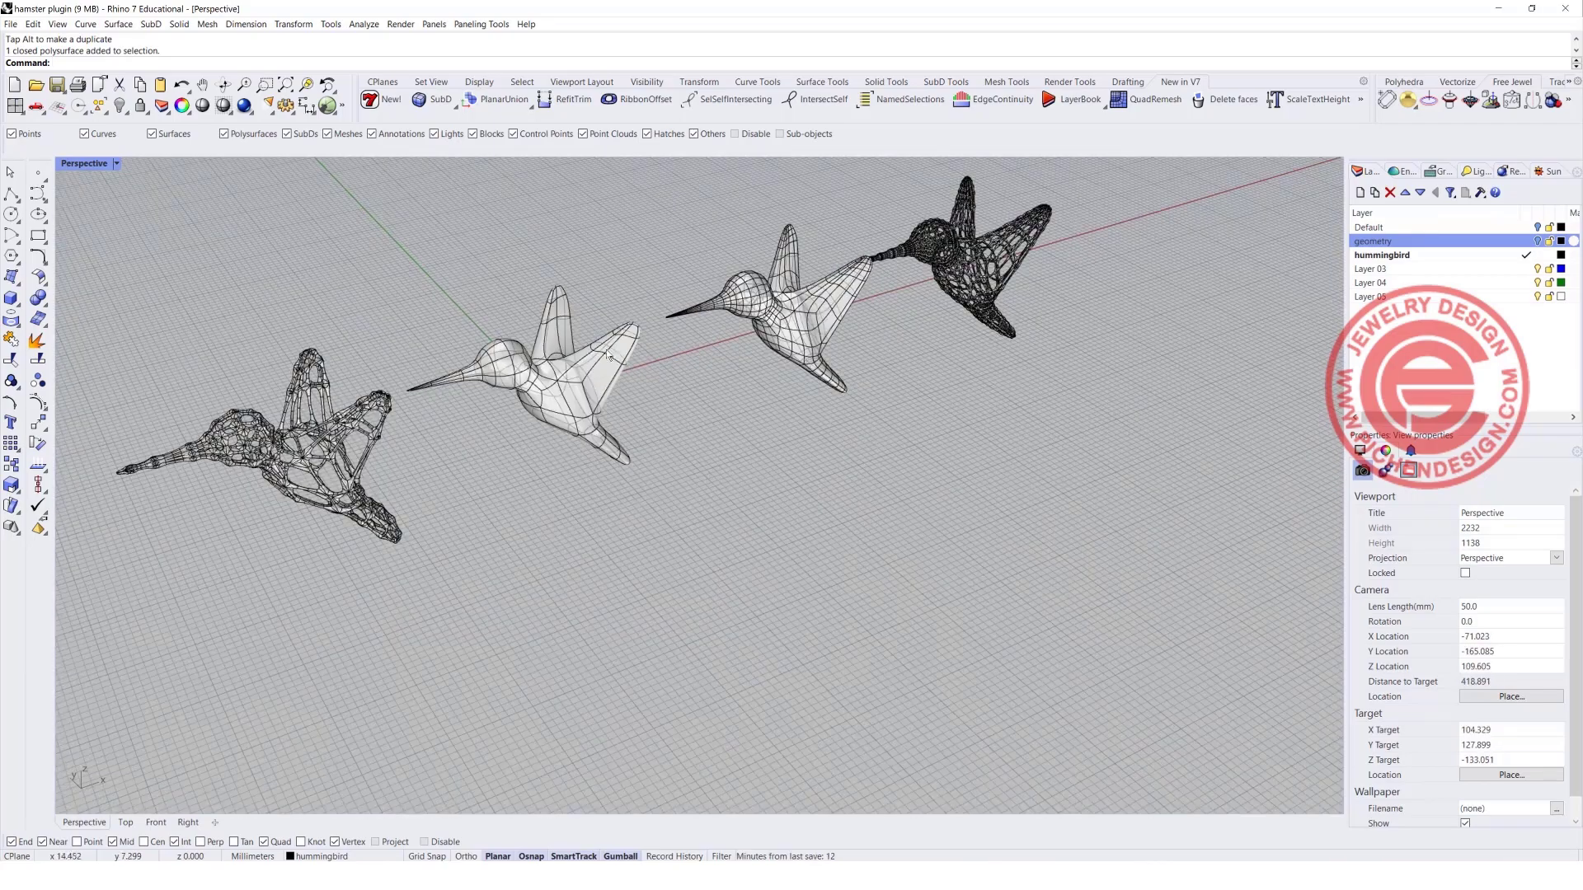
shift+right_drag(815, 347, 501, 449)
click(1459, 24)
scroll(627, 414, down, 2)
scroll(500, 452, up, 2)
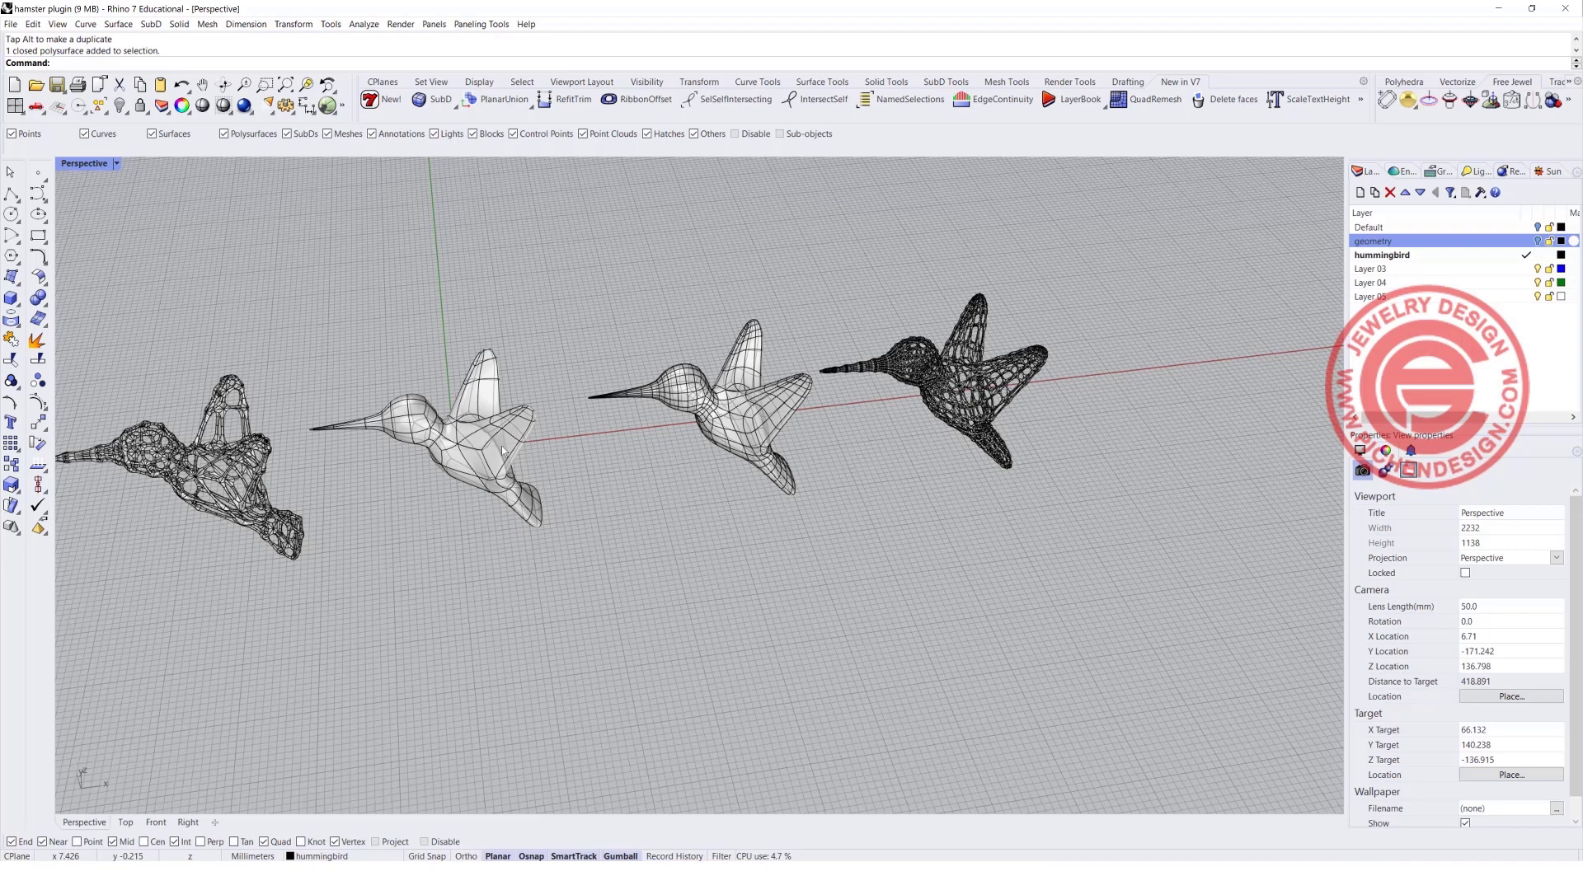
Run HamsterMultipipe on the coarser SubD hummingbird with node size 1 and strut size 0.2.
click(501, 449)
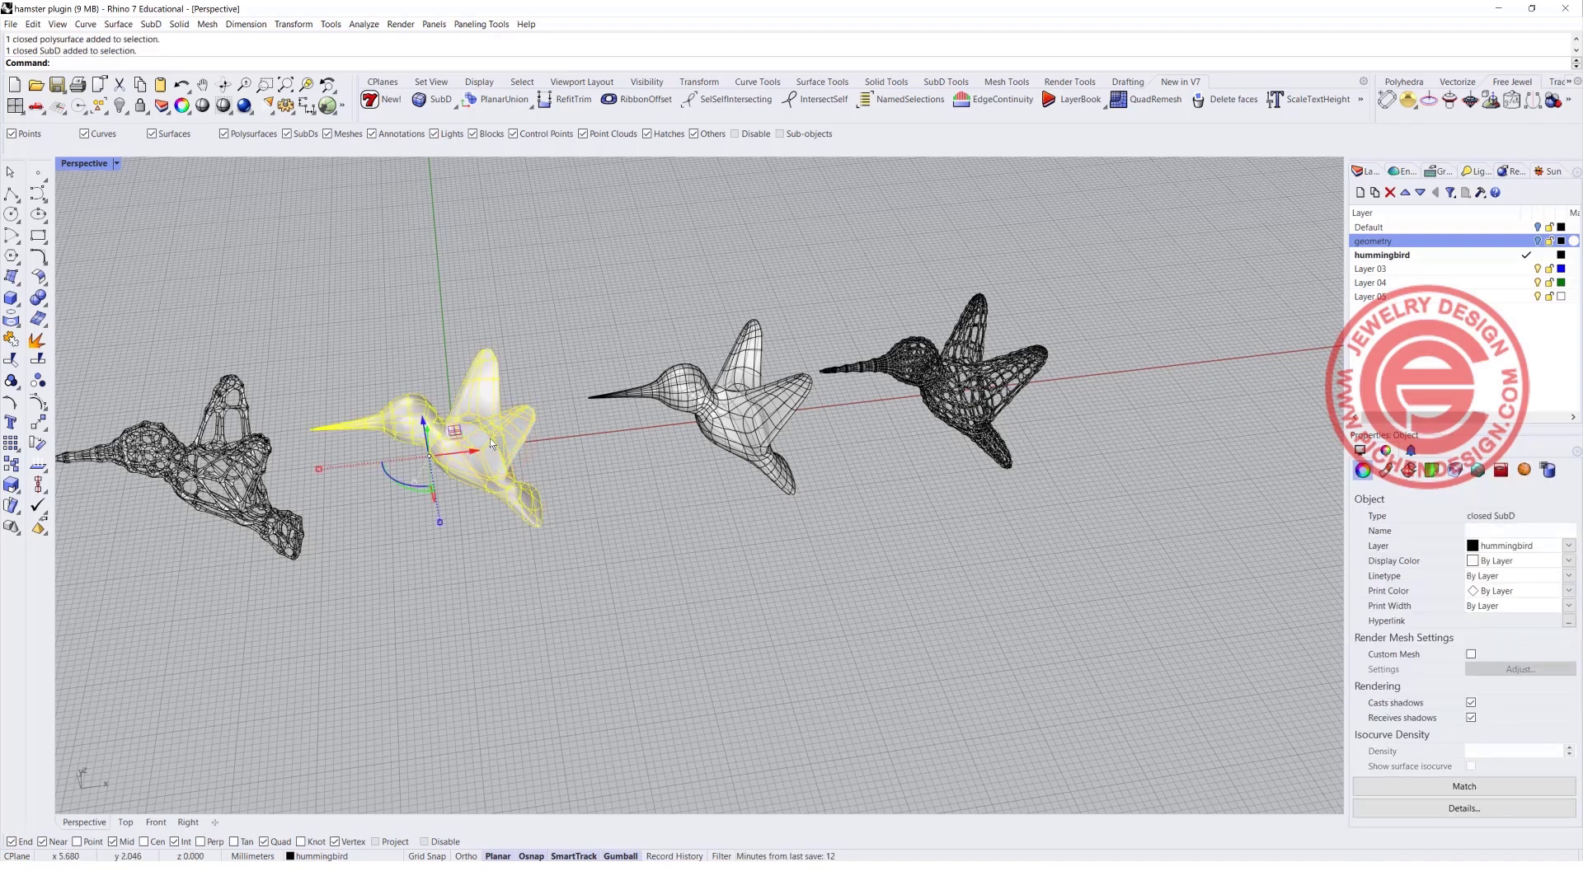
text(HamsterMultipipe)
key(Return)
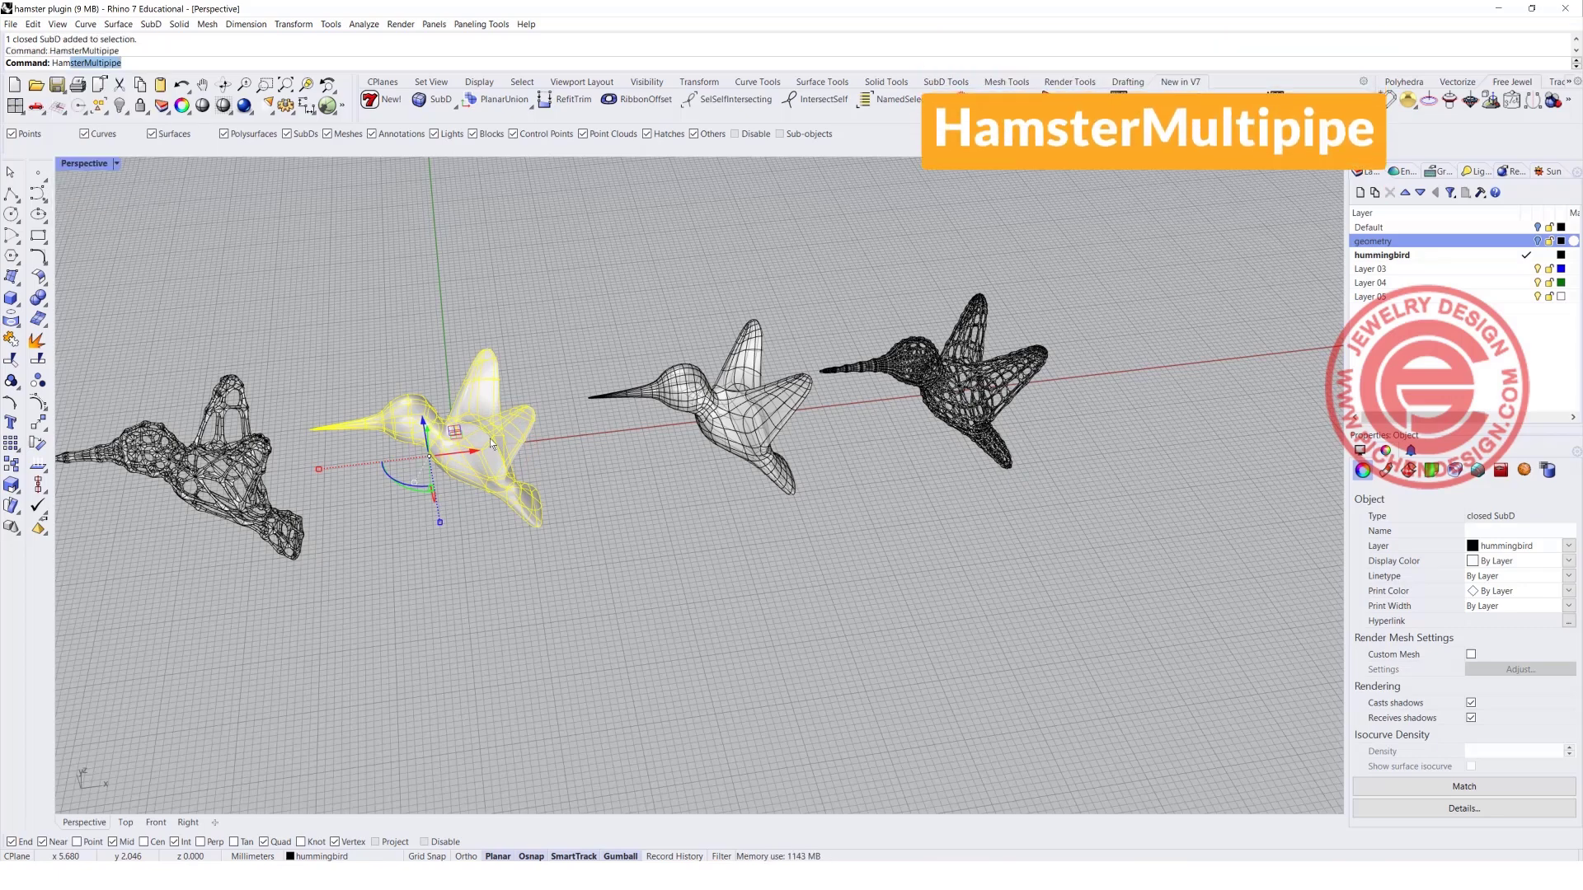
scroll(447, 413, up, 6)
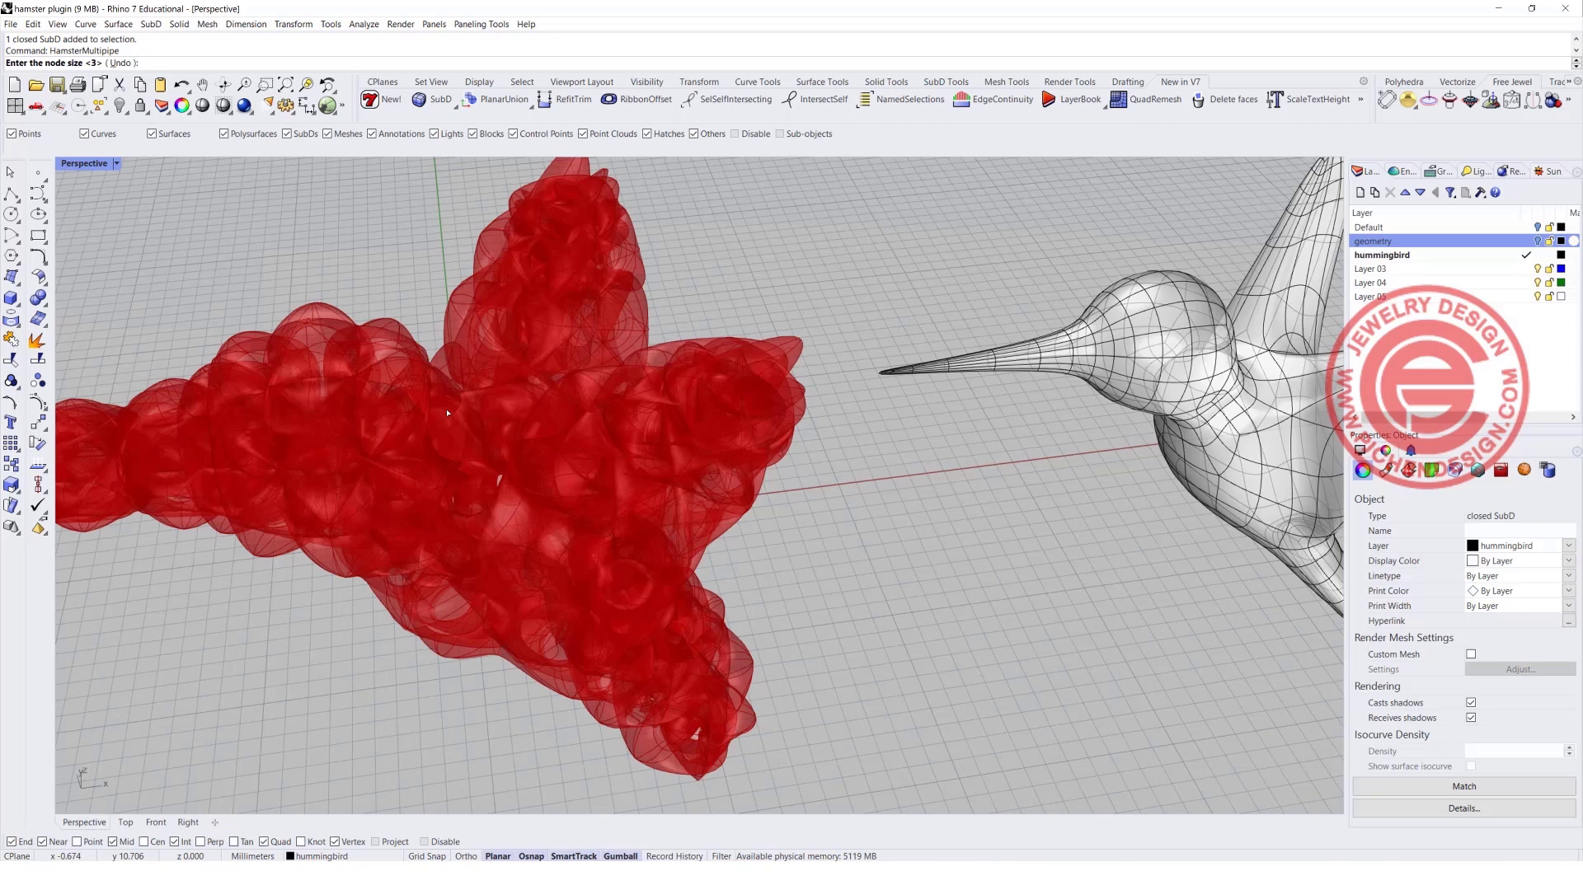
scroll(448, 413, down, 4)
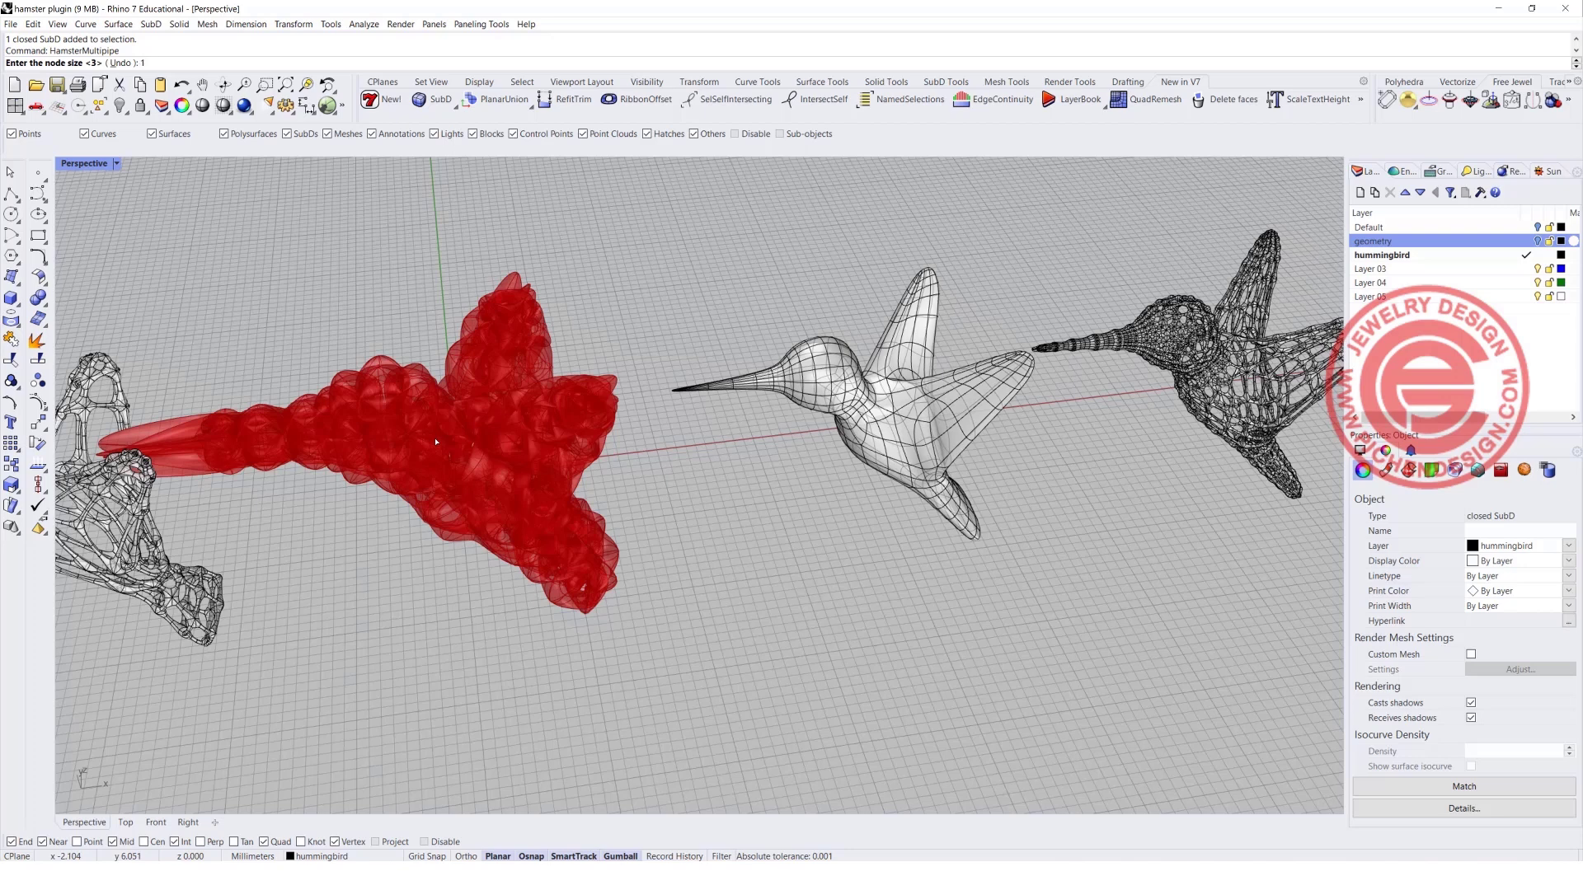
key(Return)
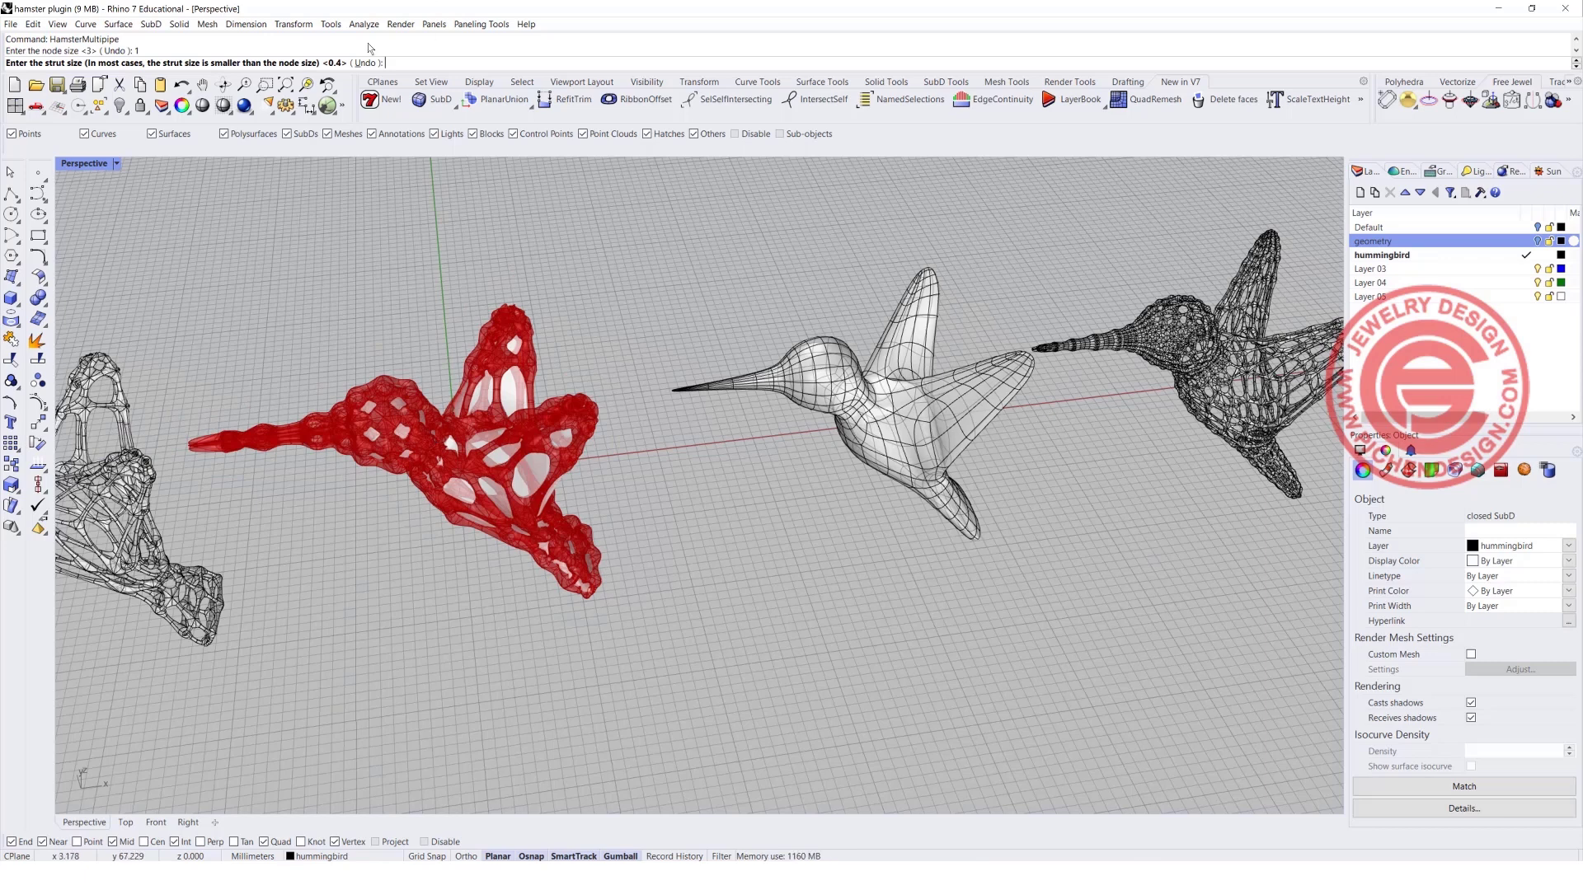
click(342, 67)
text(0.2)
key(Return)
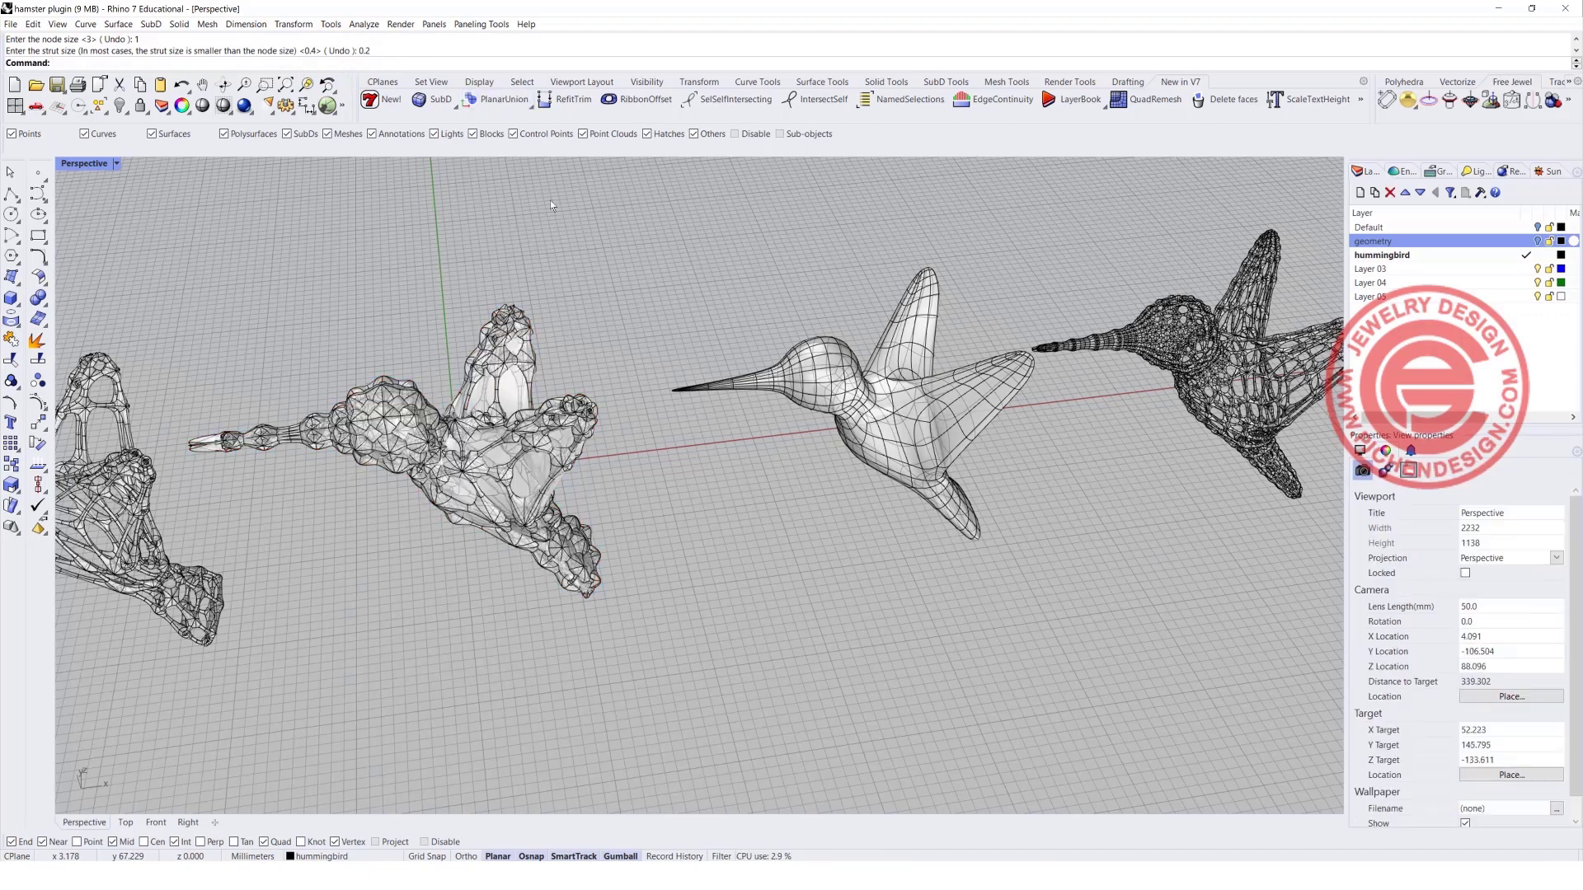
Inspect the new hummingbird multipipe frame up close and delete it.
scroll(551, 448, up, 5)
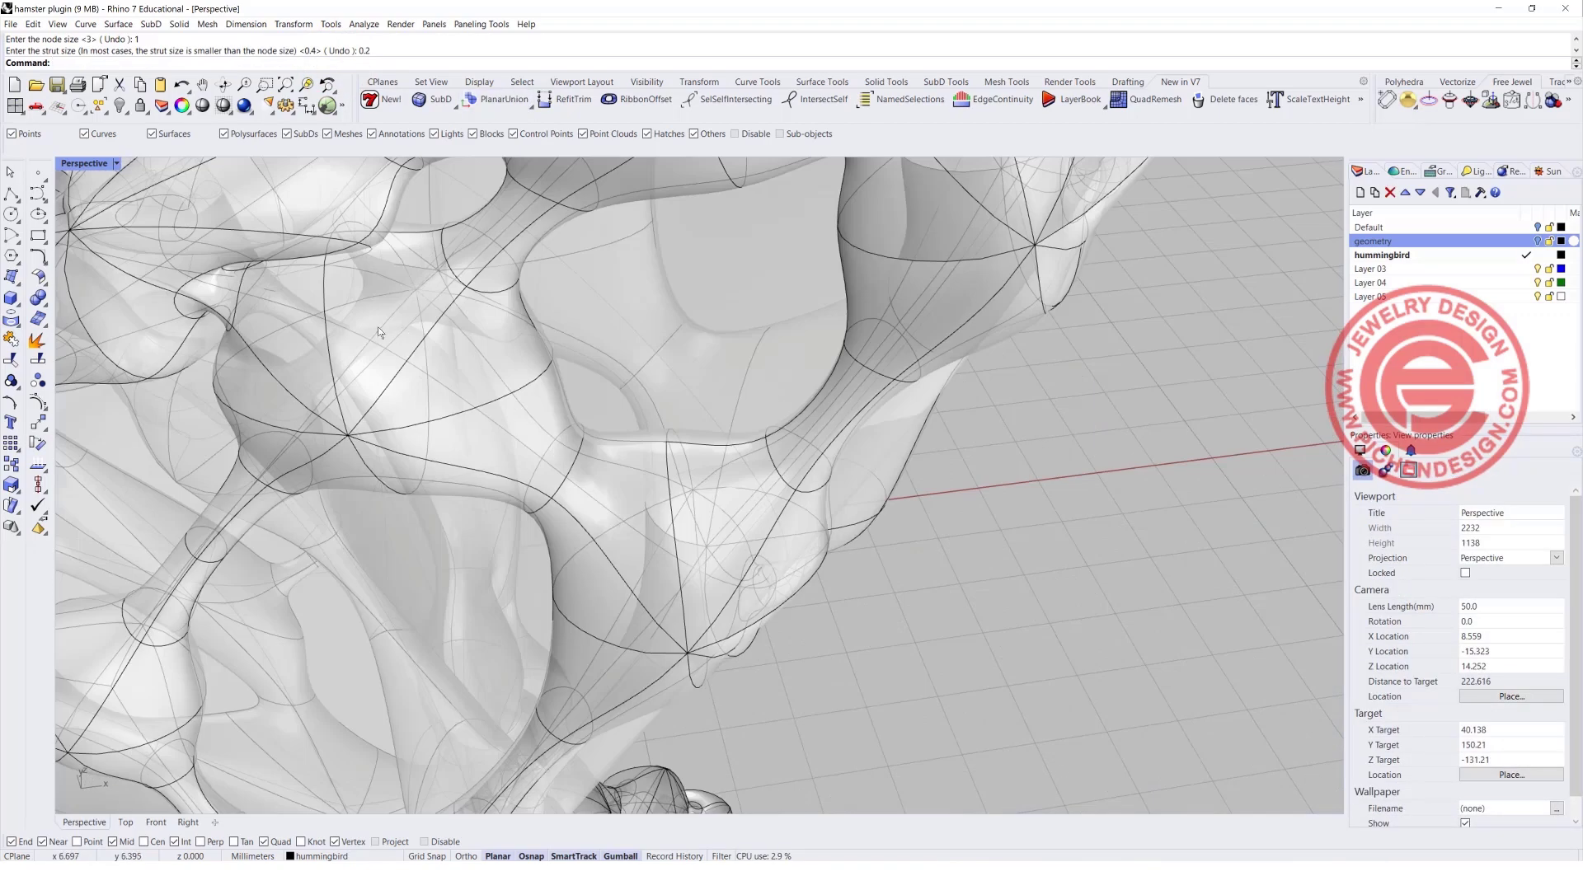
scroll(379, 331, down, 7)
click(444, 338)
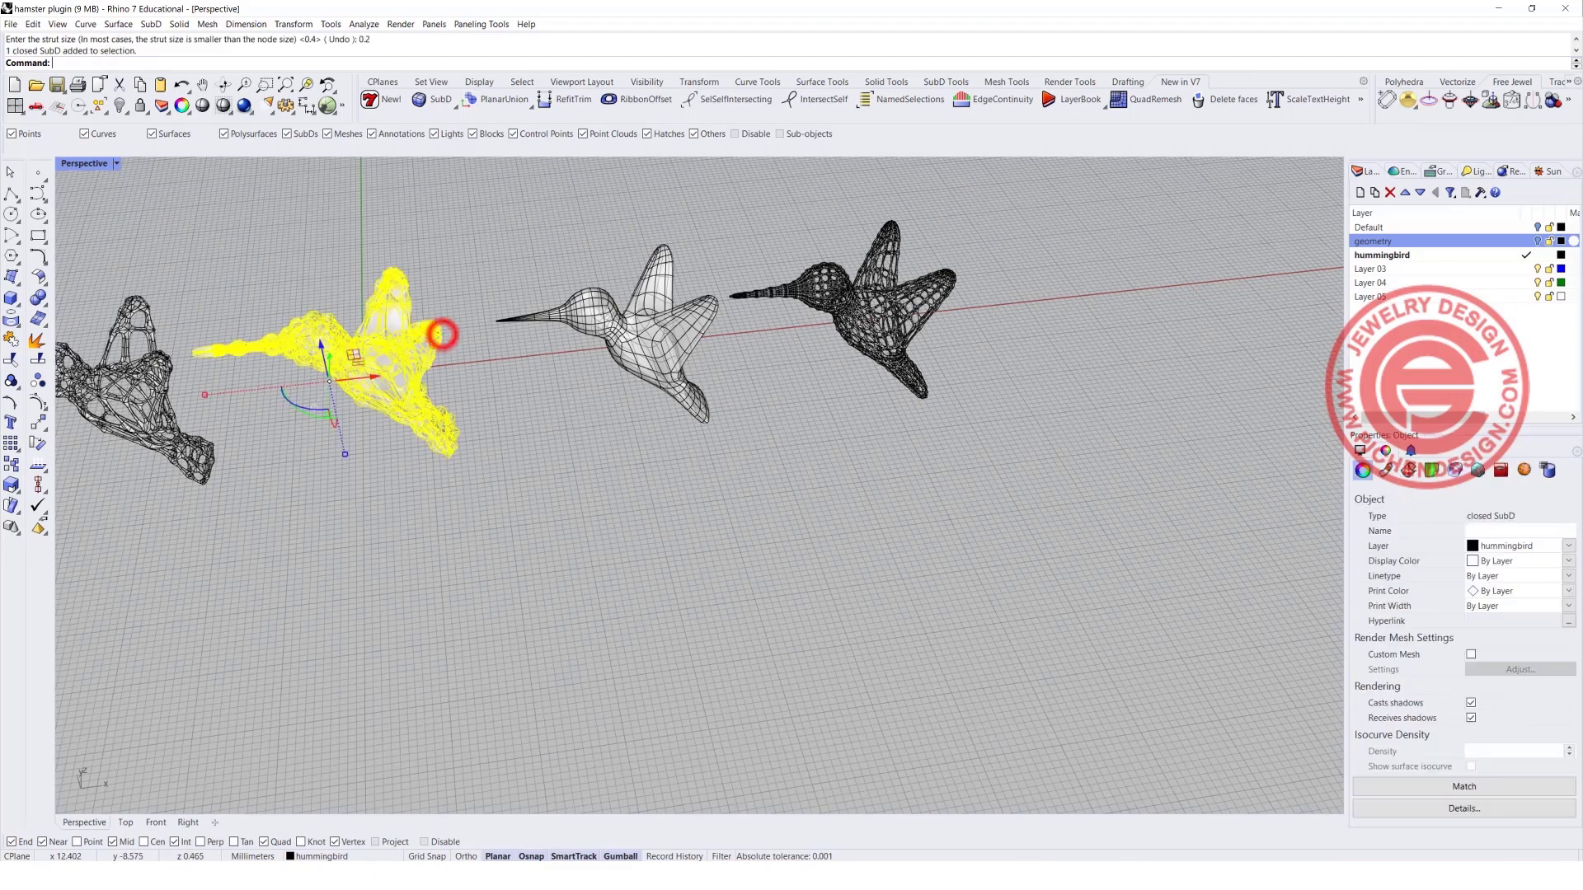
key(Delete)
Run HamsterMultipipe again on the coarser SubD hummingbird with node size 0.5 and strut size 0.3.
right_click(433, 335)
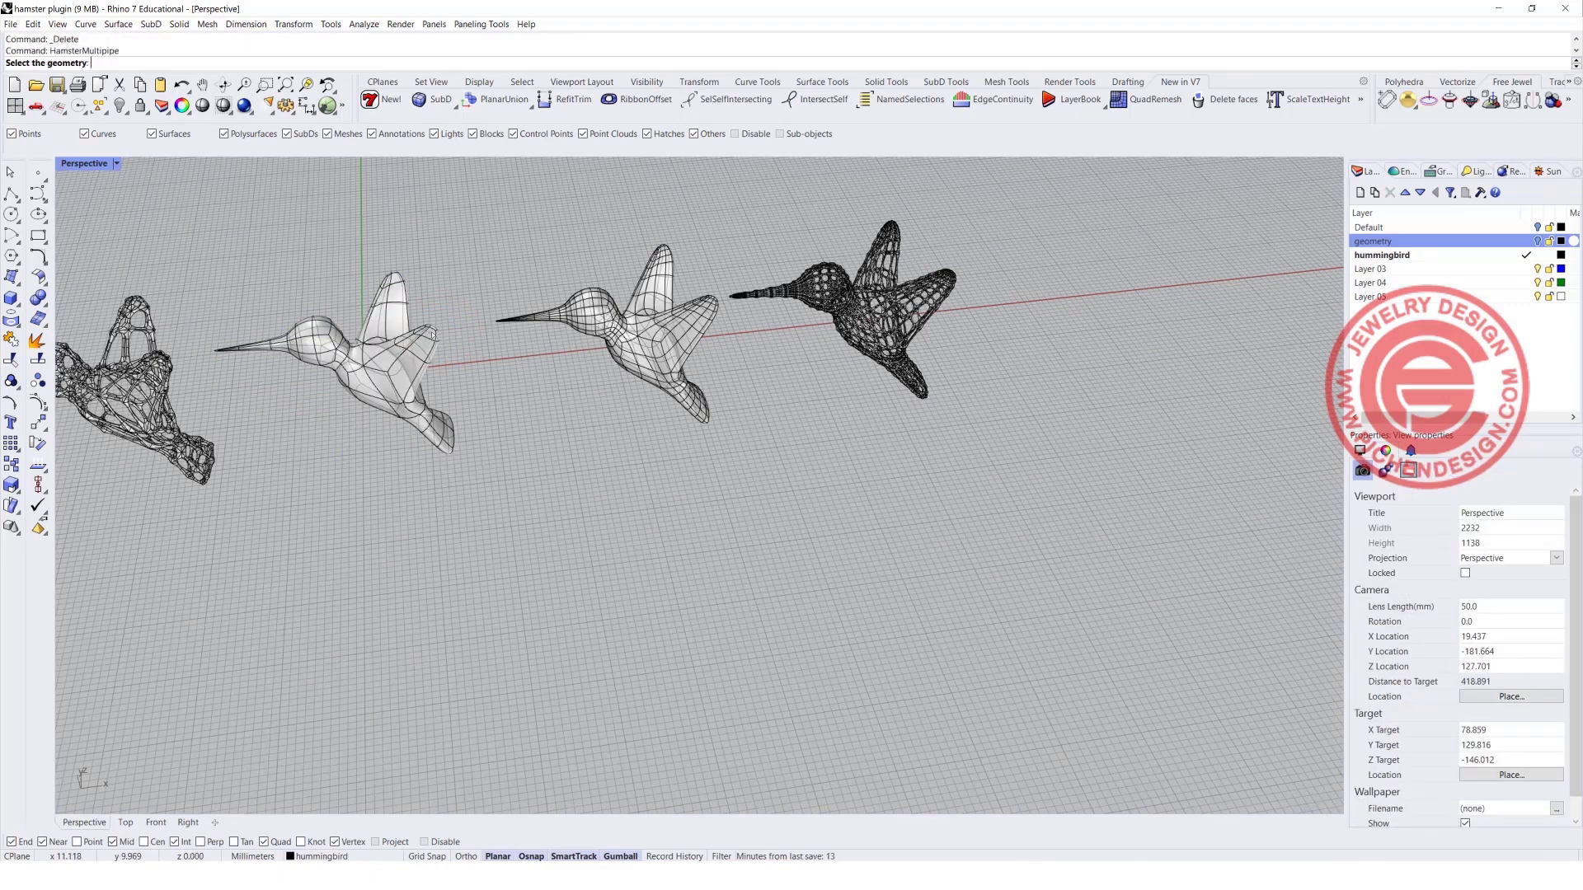
click(371, 343)
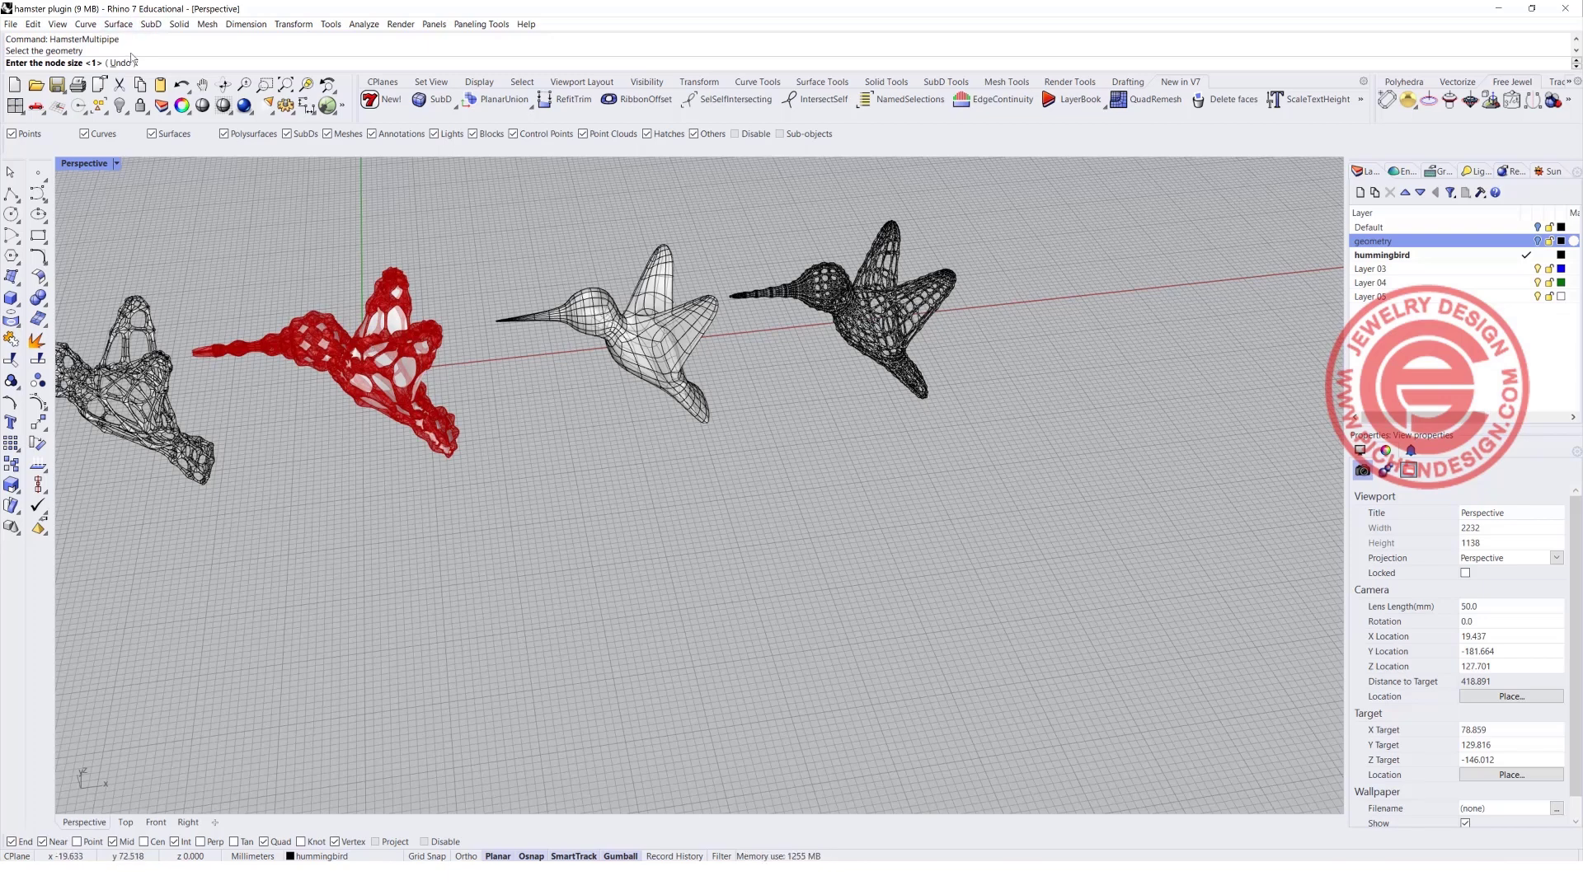
text(0.5)
key(Return)
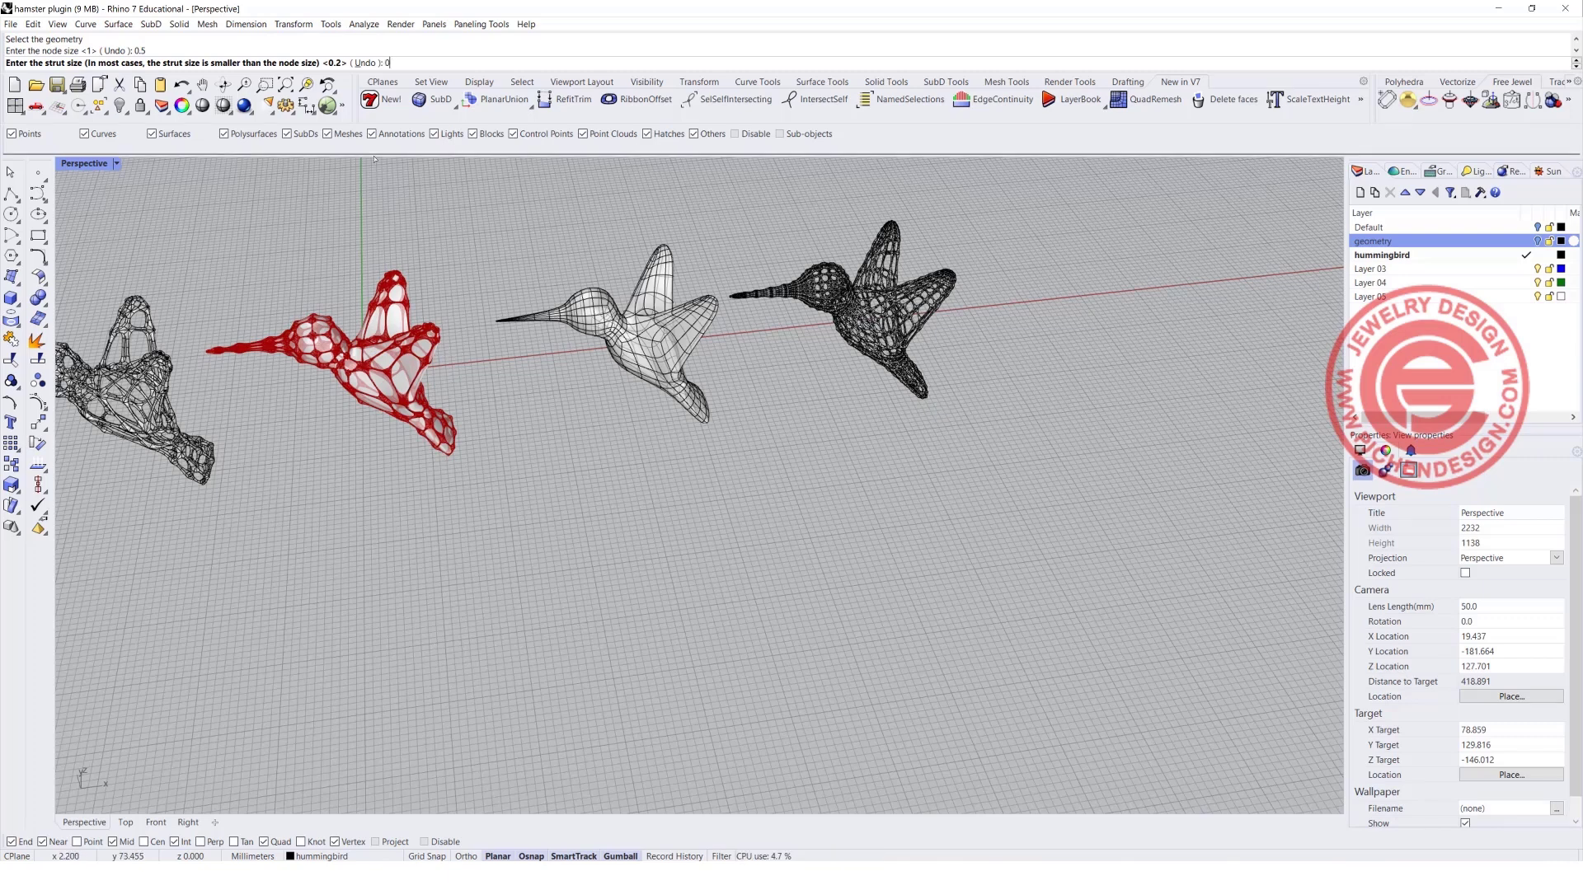
text(0.3)
key(Return)
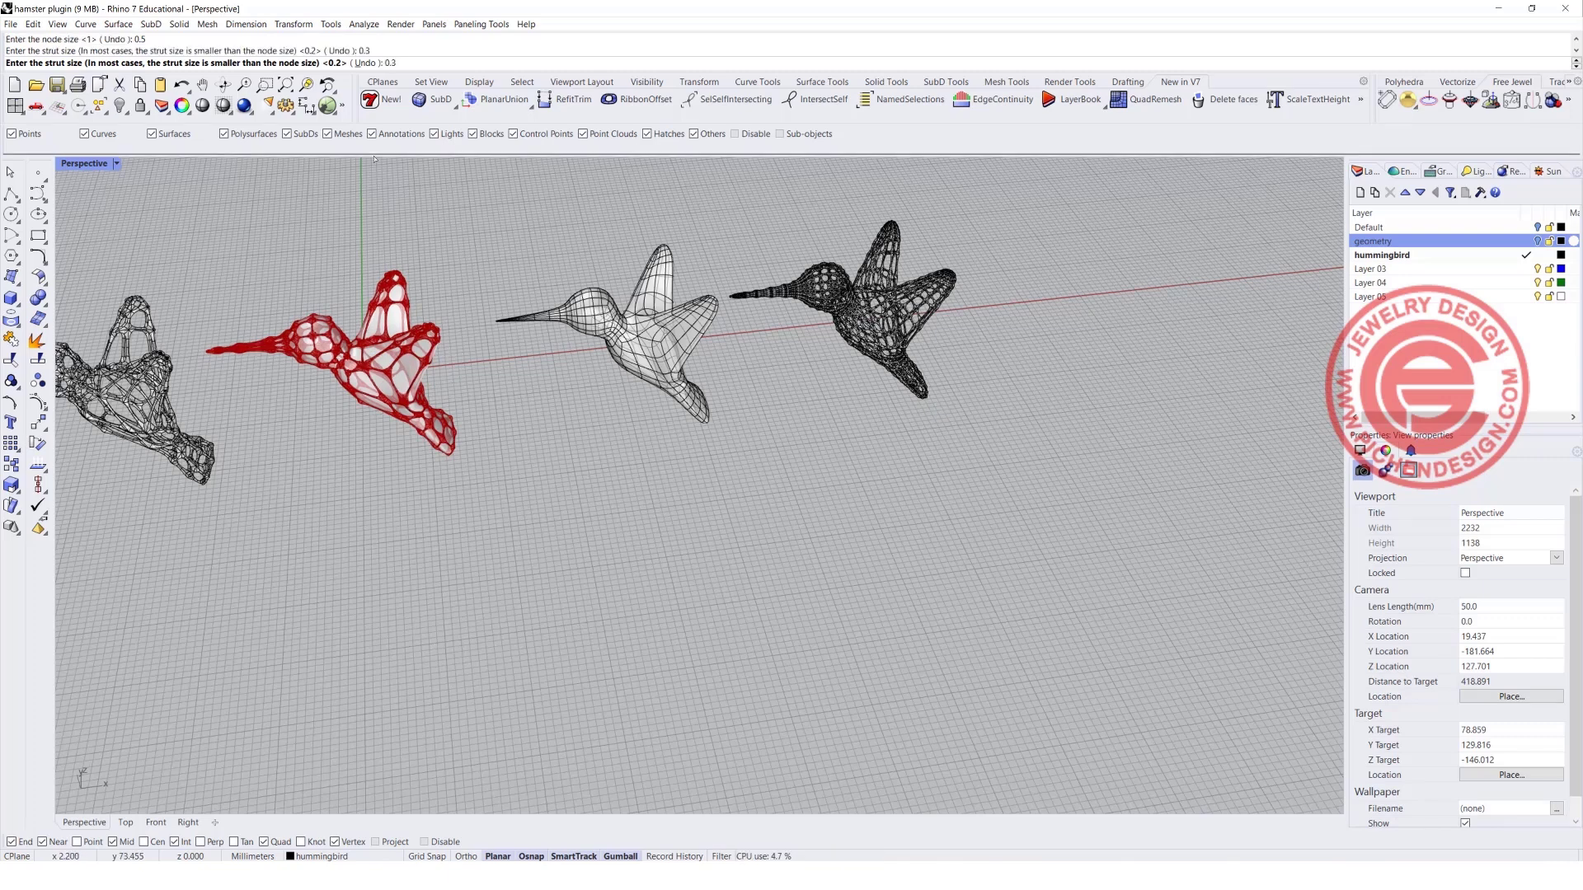
Move the new multipipe frame about 46 mm in the negative Y direction, clear of the coarser solid hummingbird.
click(445, 339)
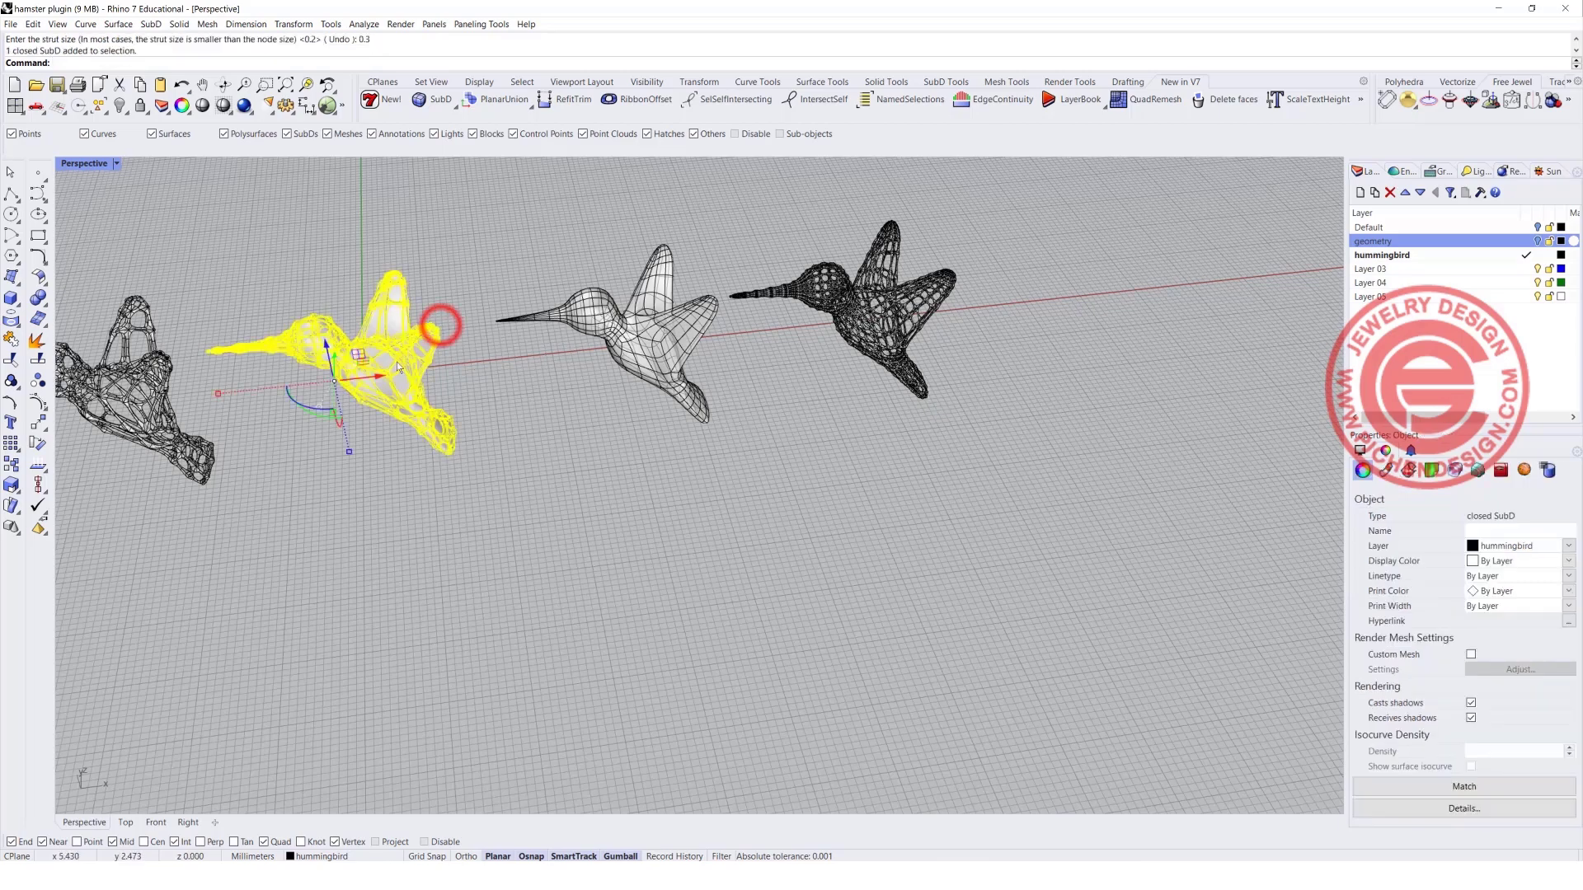
drag(336, 355, 332, 545)
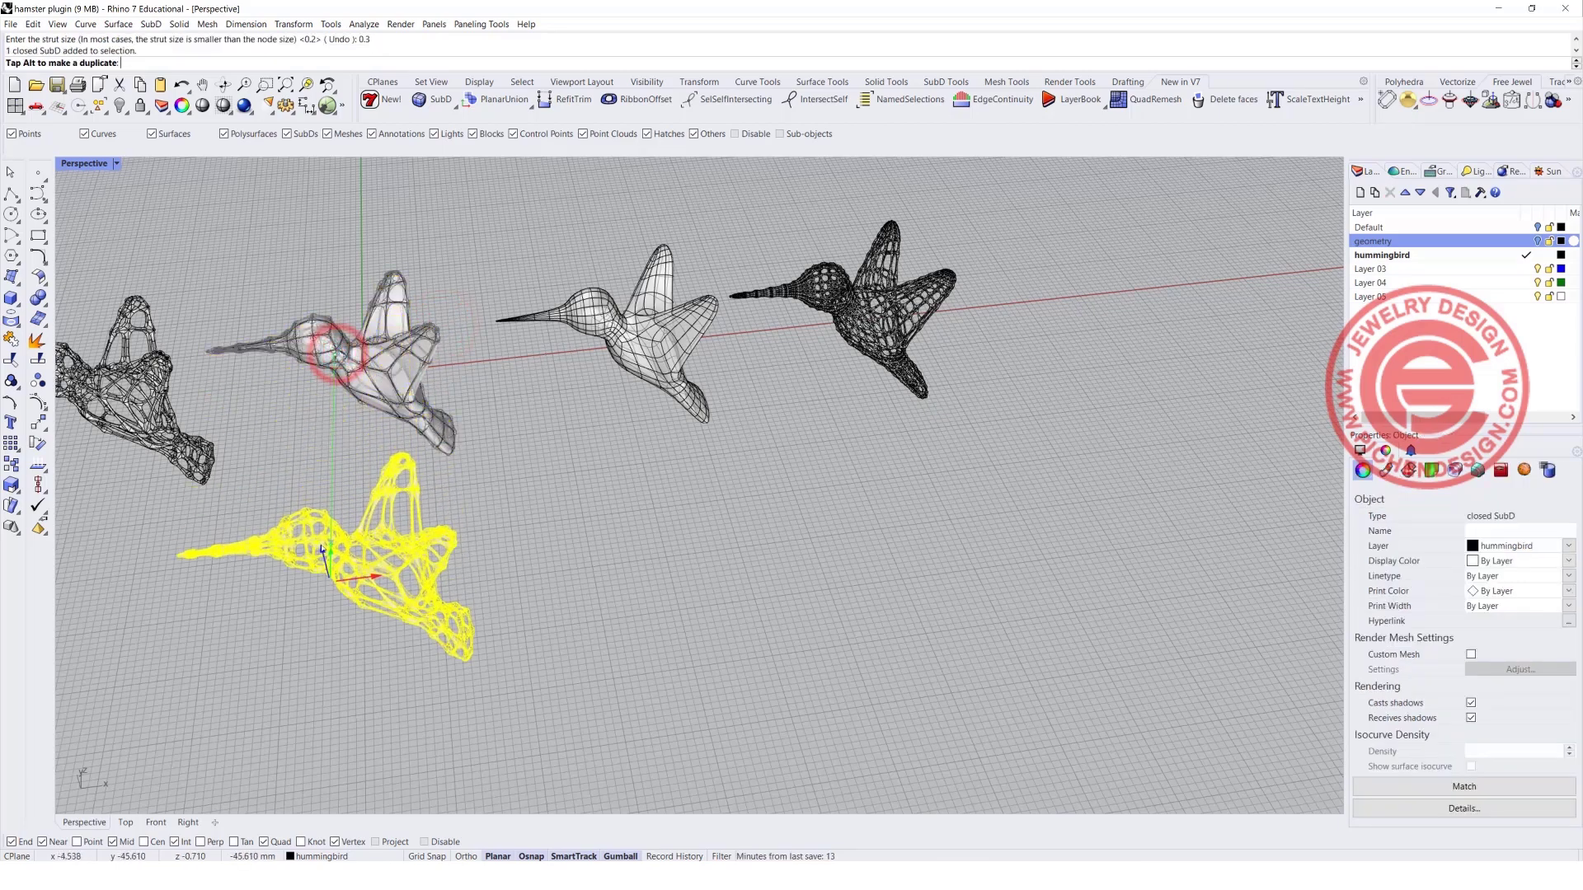
click(523, 568)
Examine the moved multipipe frame up close and compare it with the finer SubD hummingbird and its dense frame.
right_drag(524, 570, 472, 616)
scroll(768, 494, up, 3)
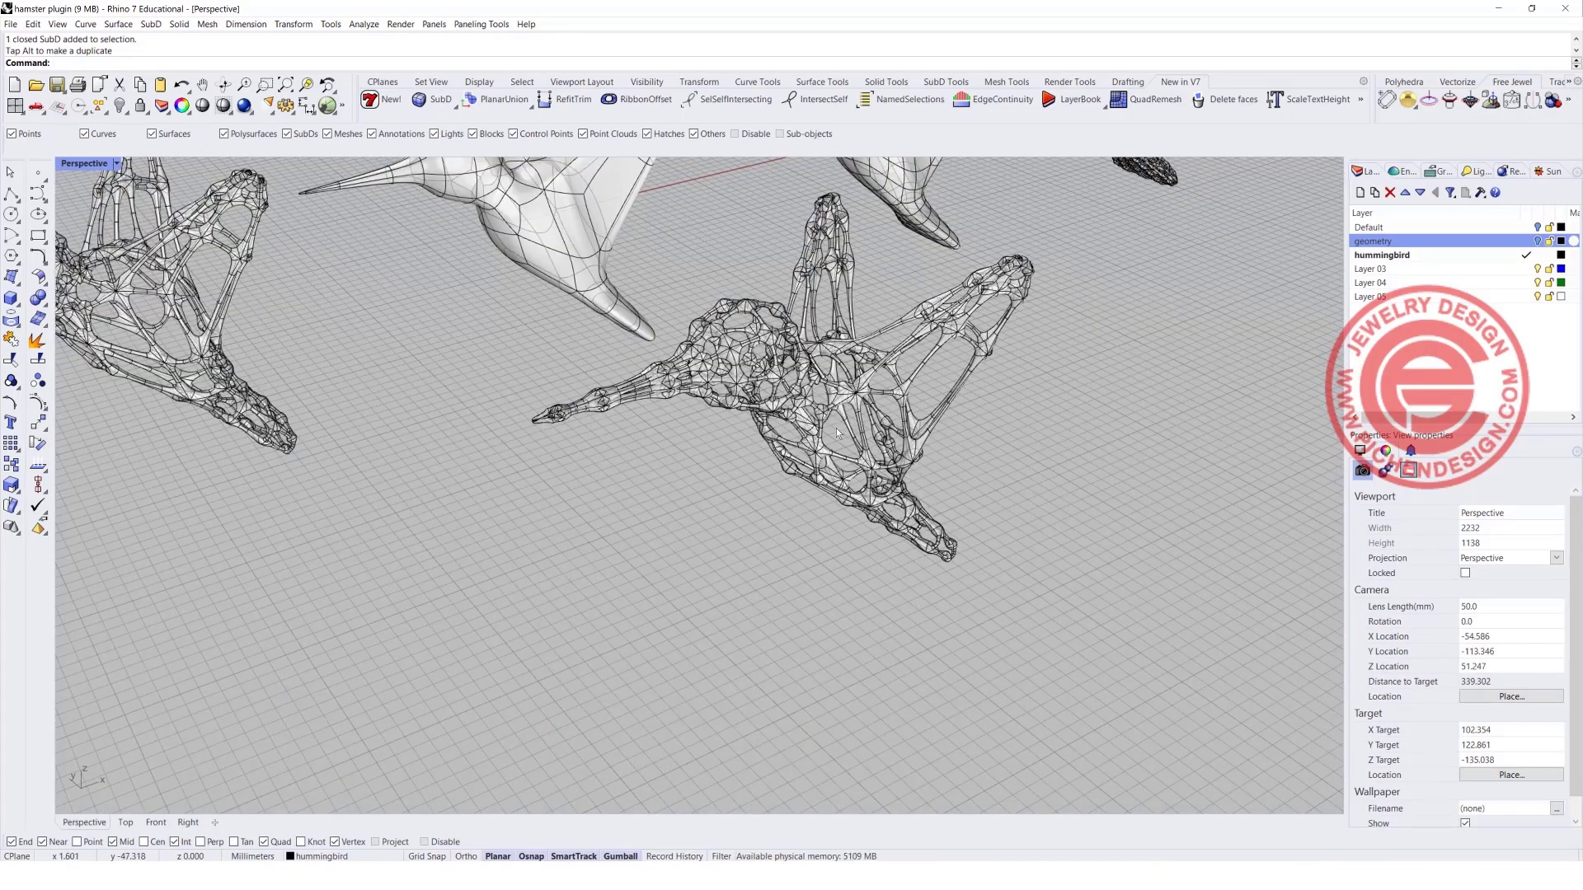
right_drag(843, 432, 824, 423)
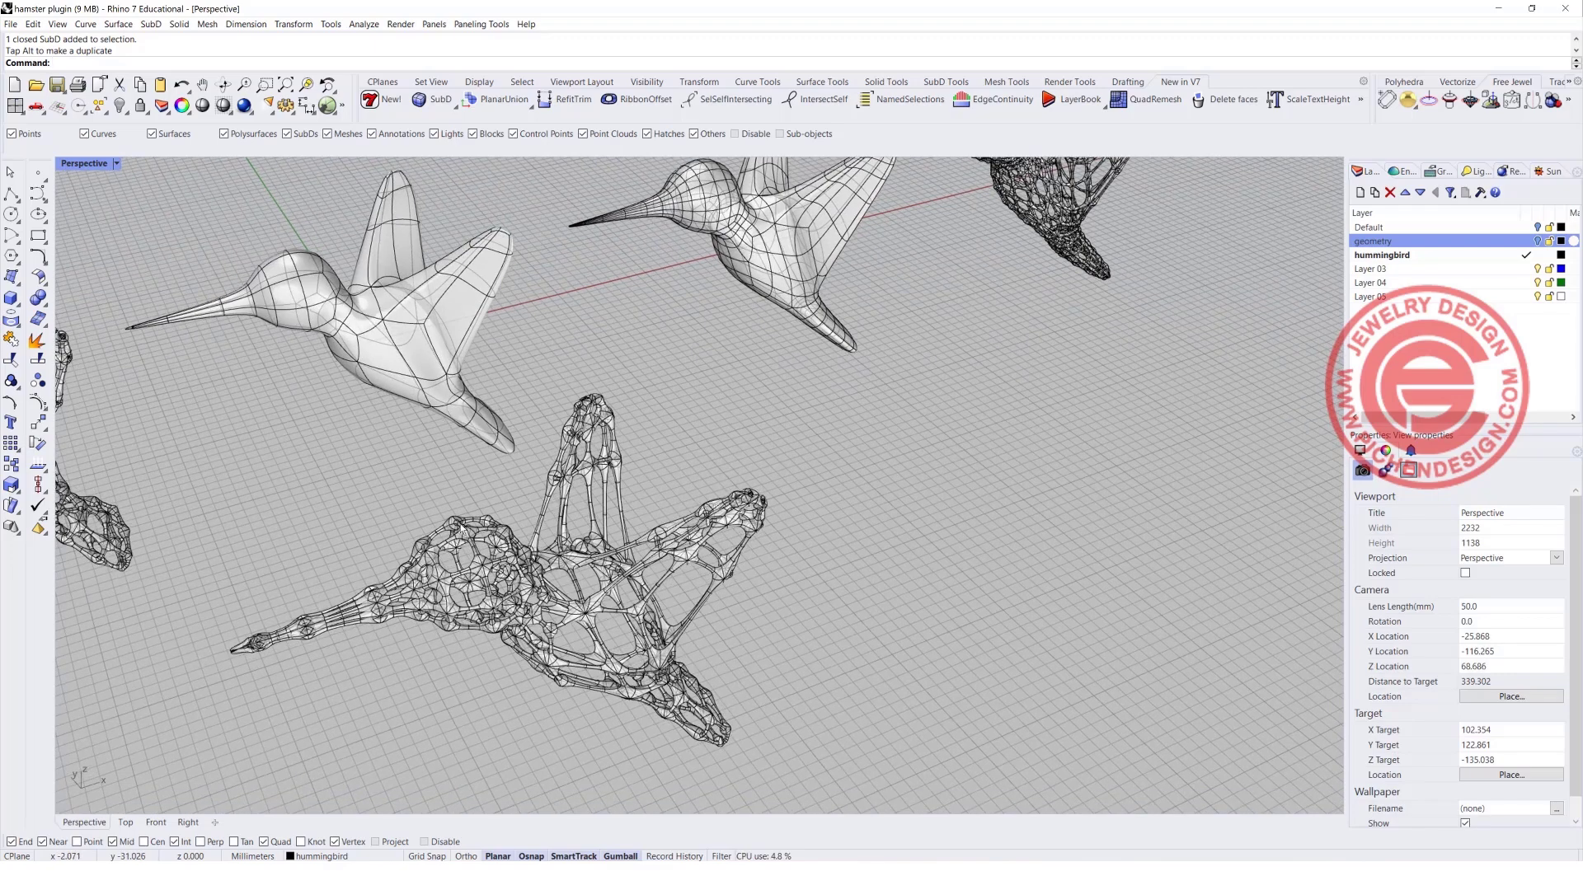
scroll(636, 556, up, 3)
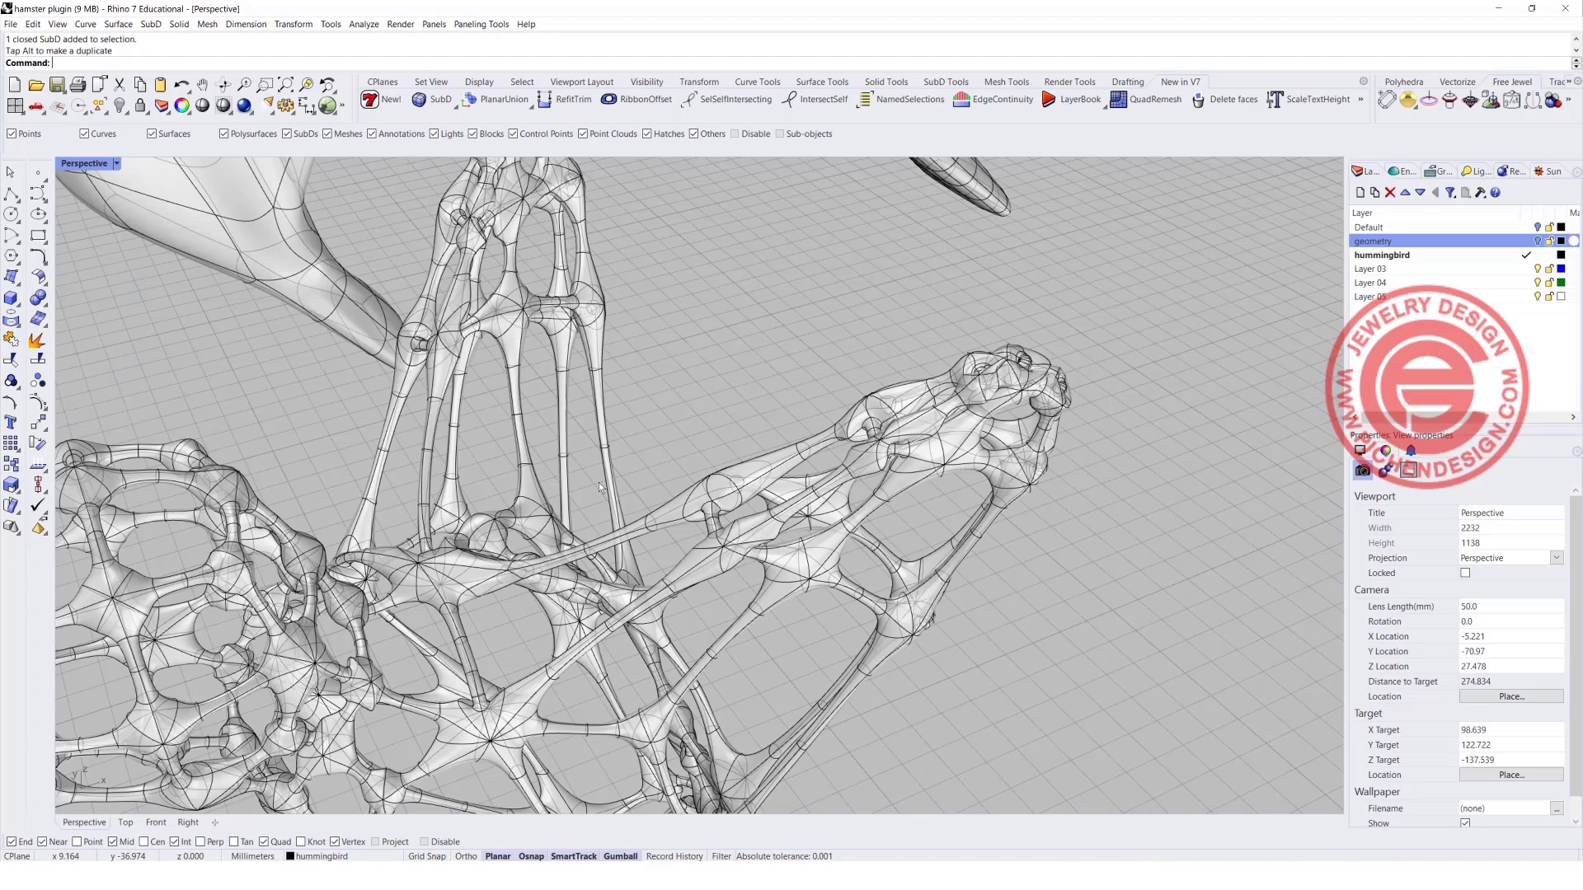
scroll(599, 482, down, 3)
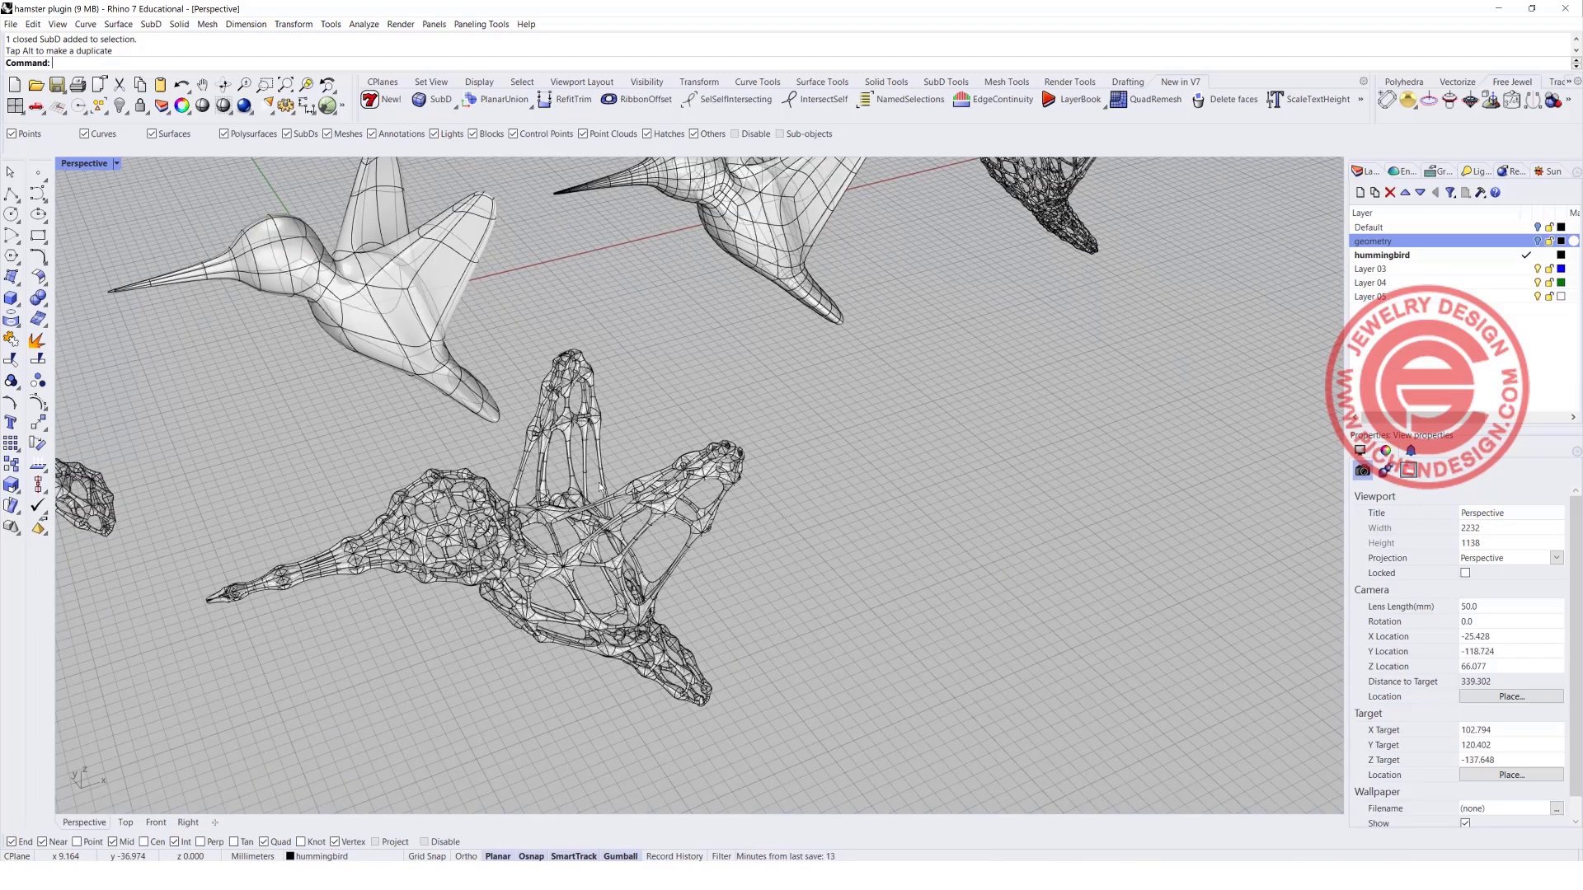
scroll(599, 484, down, 2)
shift+right_drag(723, 282, 520, 419)
click(520, 418)
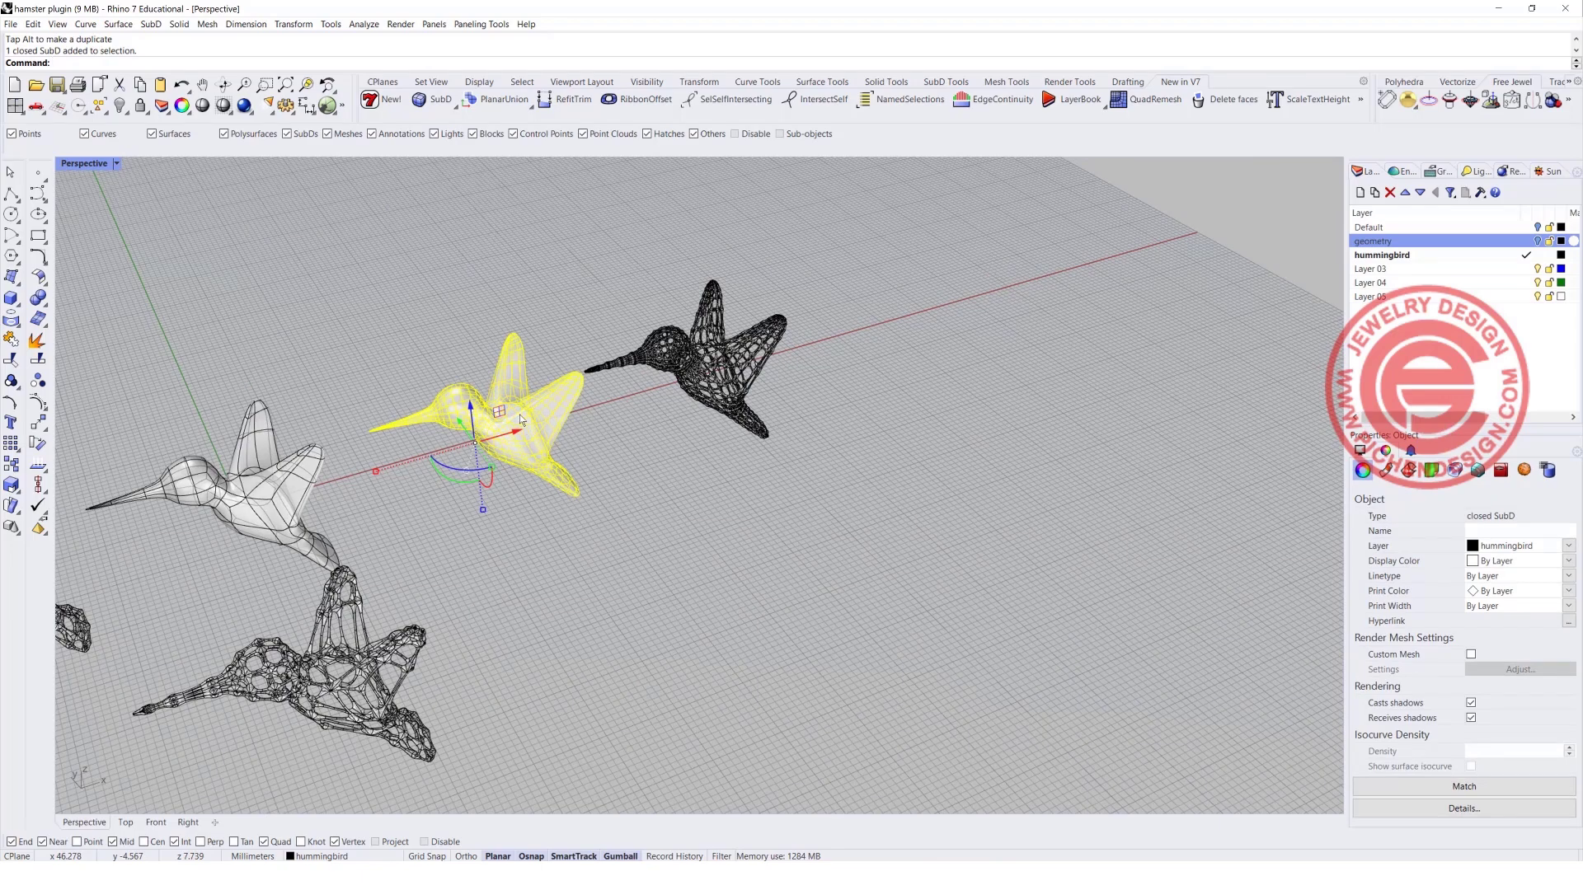
scroll(519, 414, up, 2)
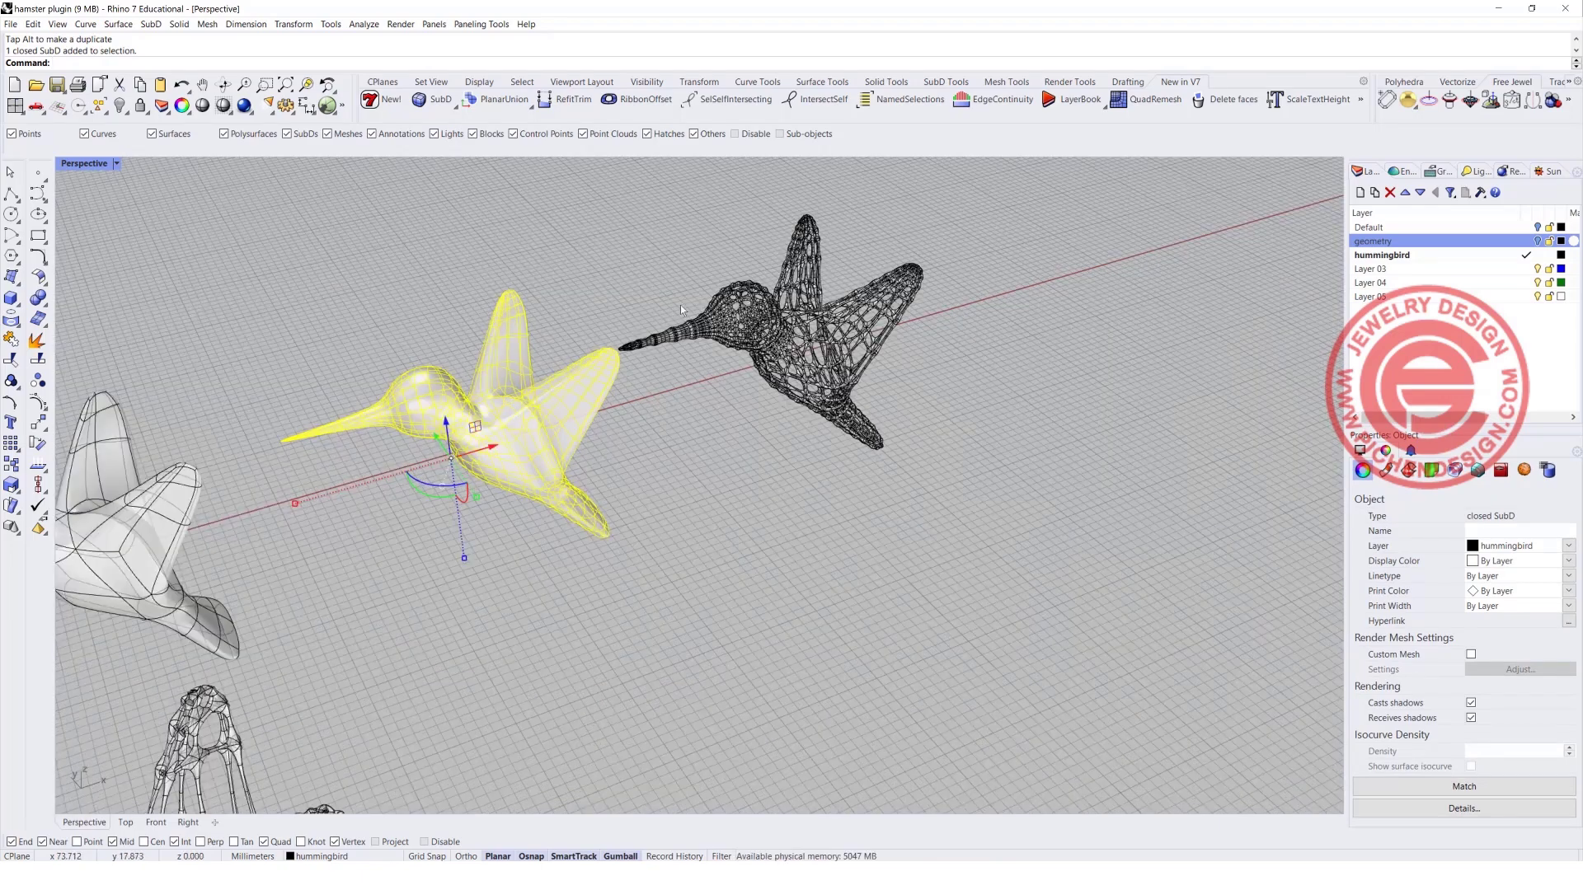
scroll(759, 333, up, 5)
scroll(778, 332, down, 7)
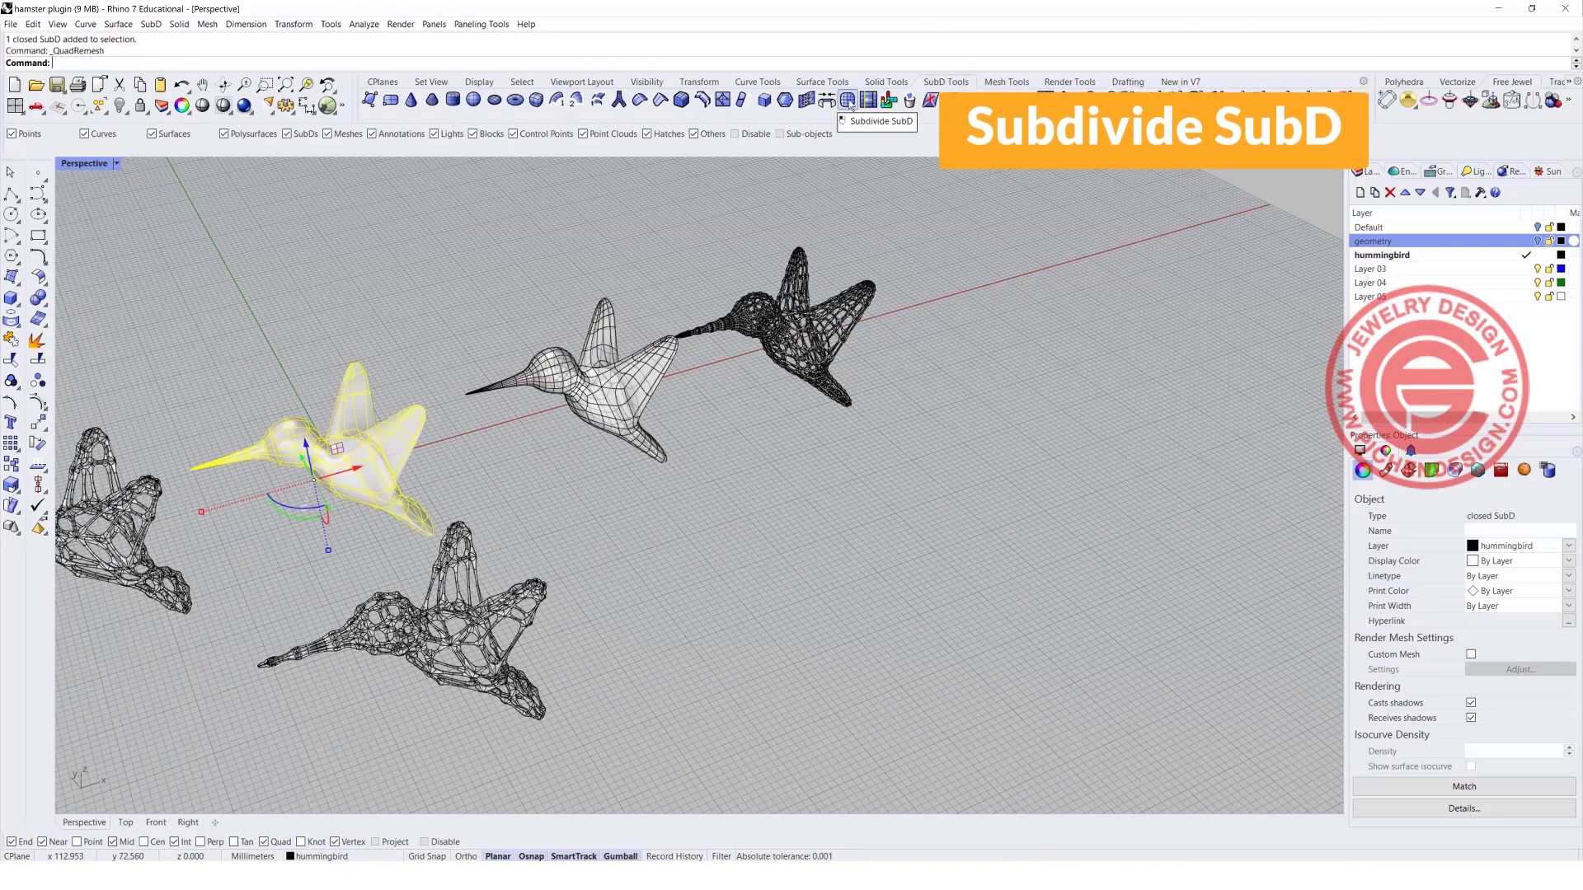
Subdivide the coarser SubD hummingbird once to give it a denser set of edges.
click(848, 100)
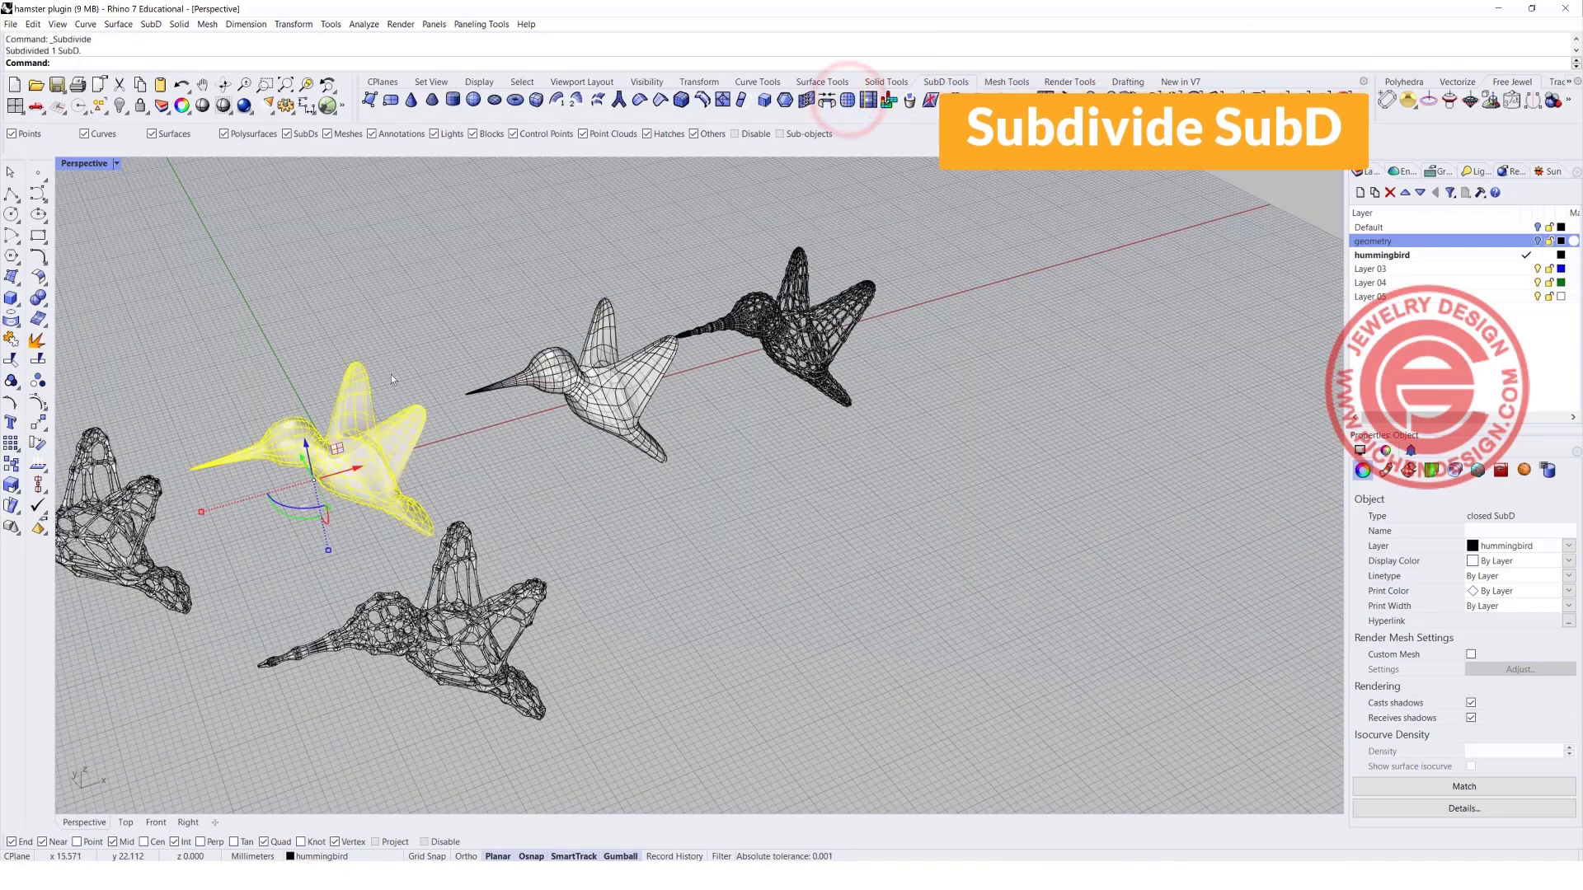
scroll(307, 452, up, 3)
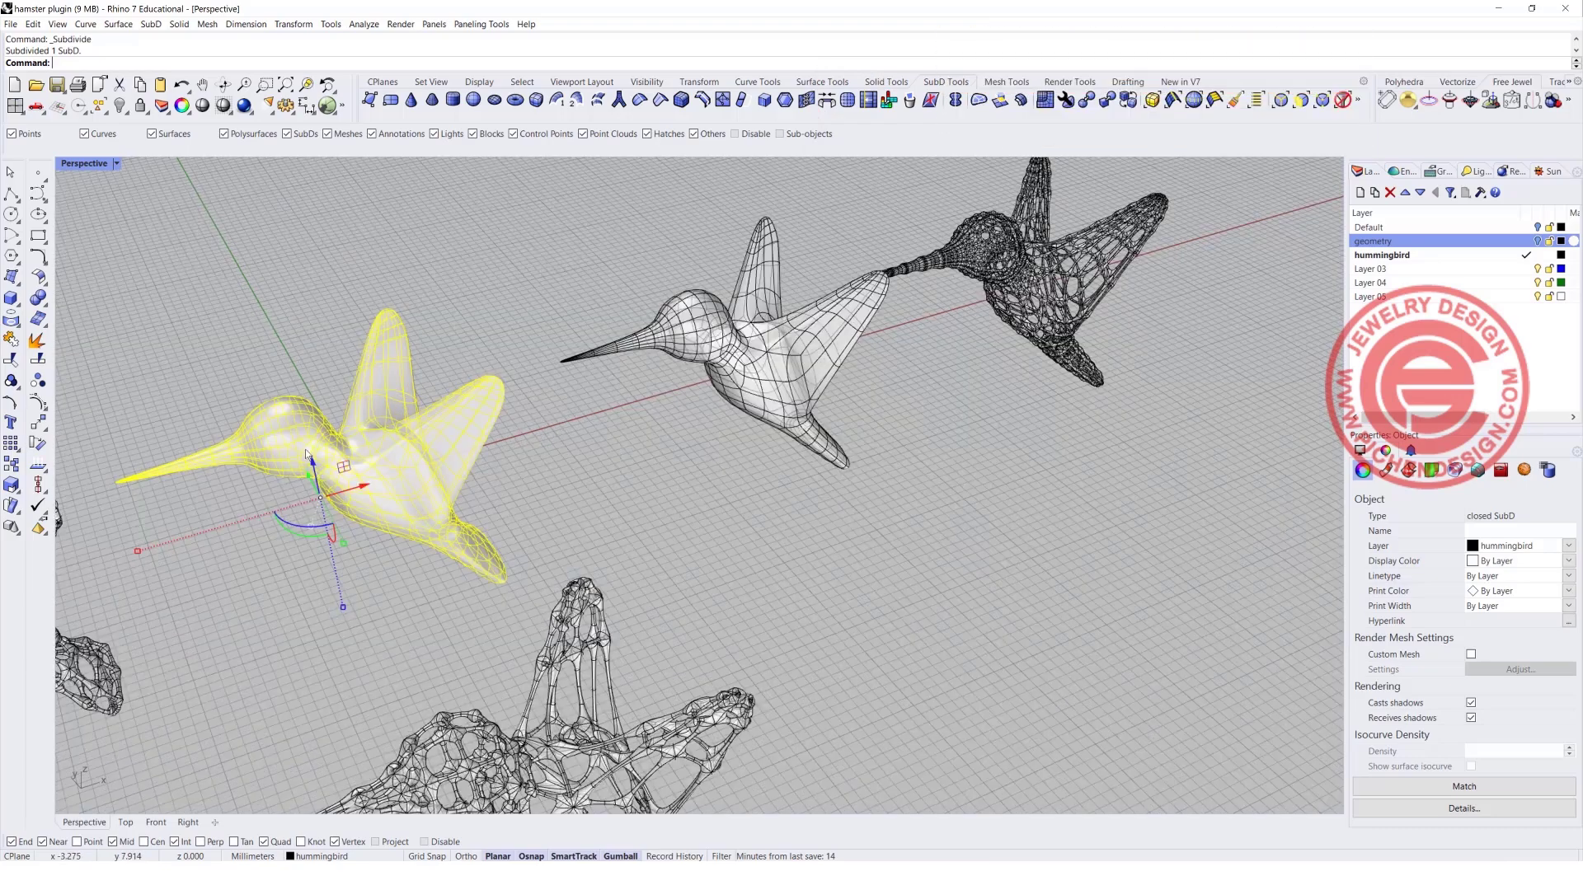
shift+right_drag(312, 455, 554, 469)
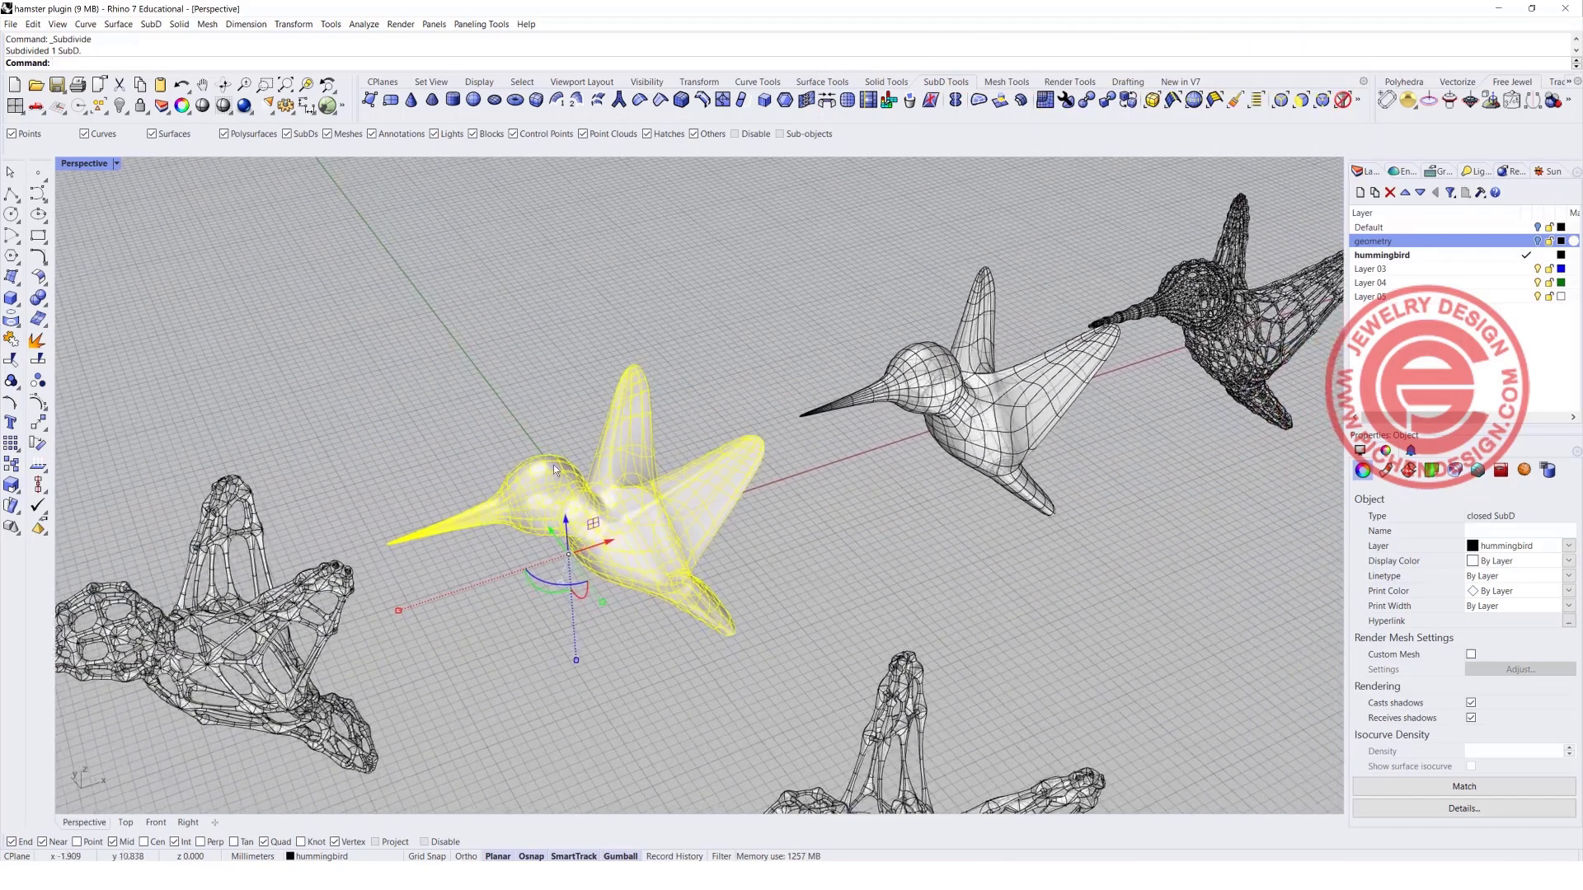
Try to move the subdivided hummingbird back along the Y axis, undo the move and deselect it.
drag(551, 534, 391, 415)
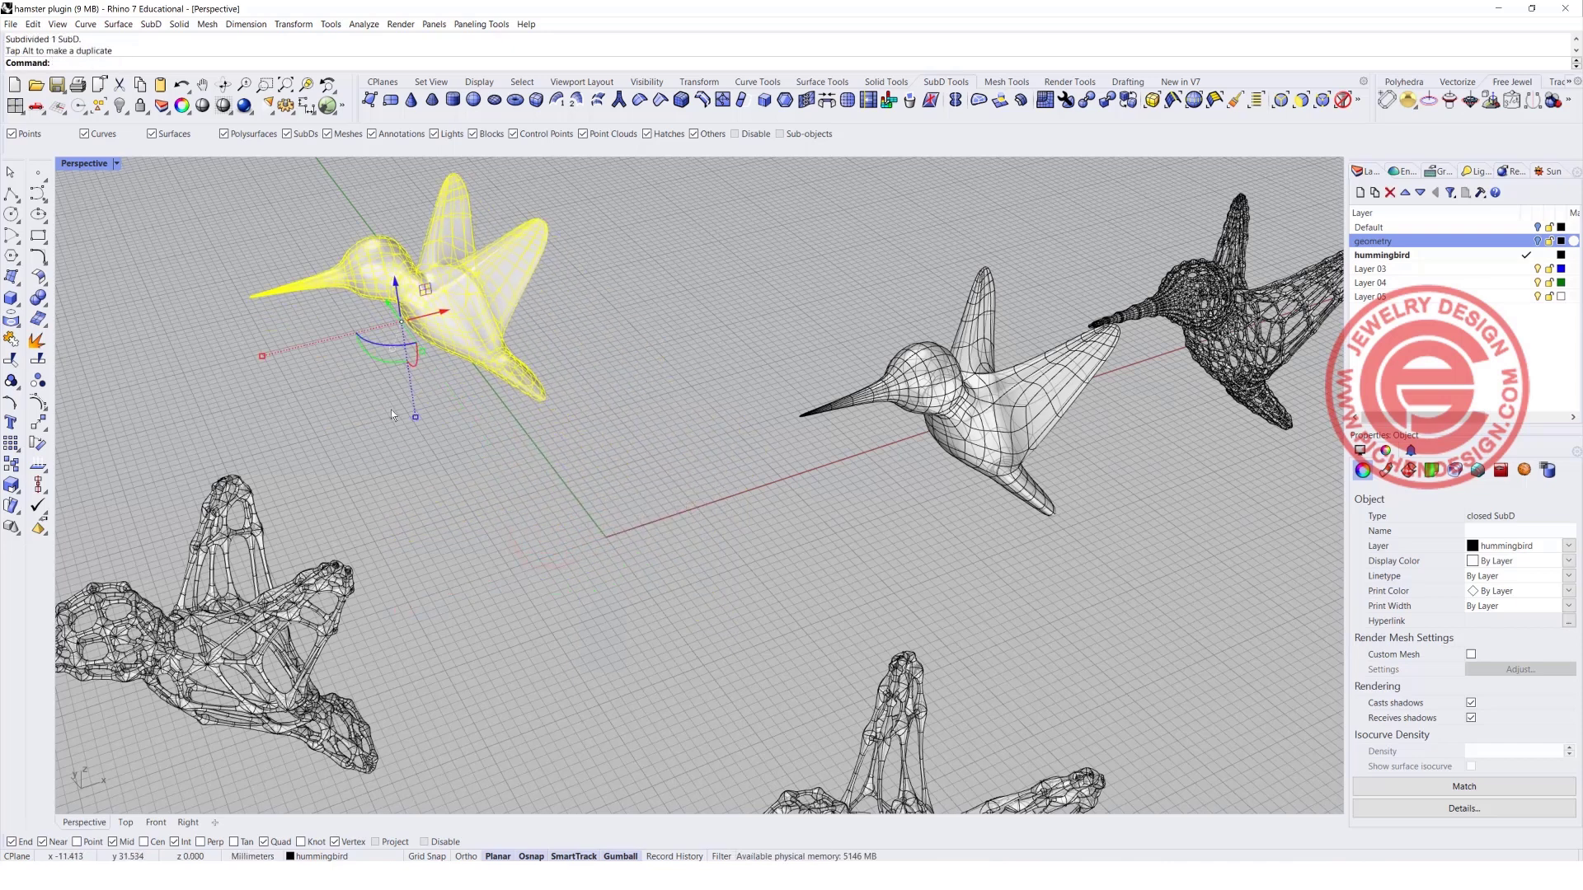
key(ctrl+z)
click(625, 648)
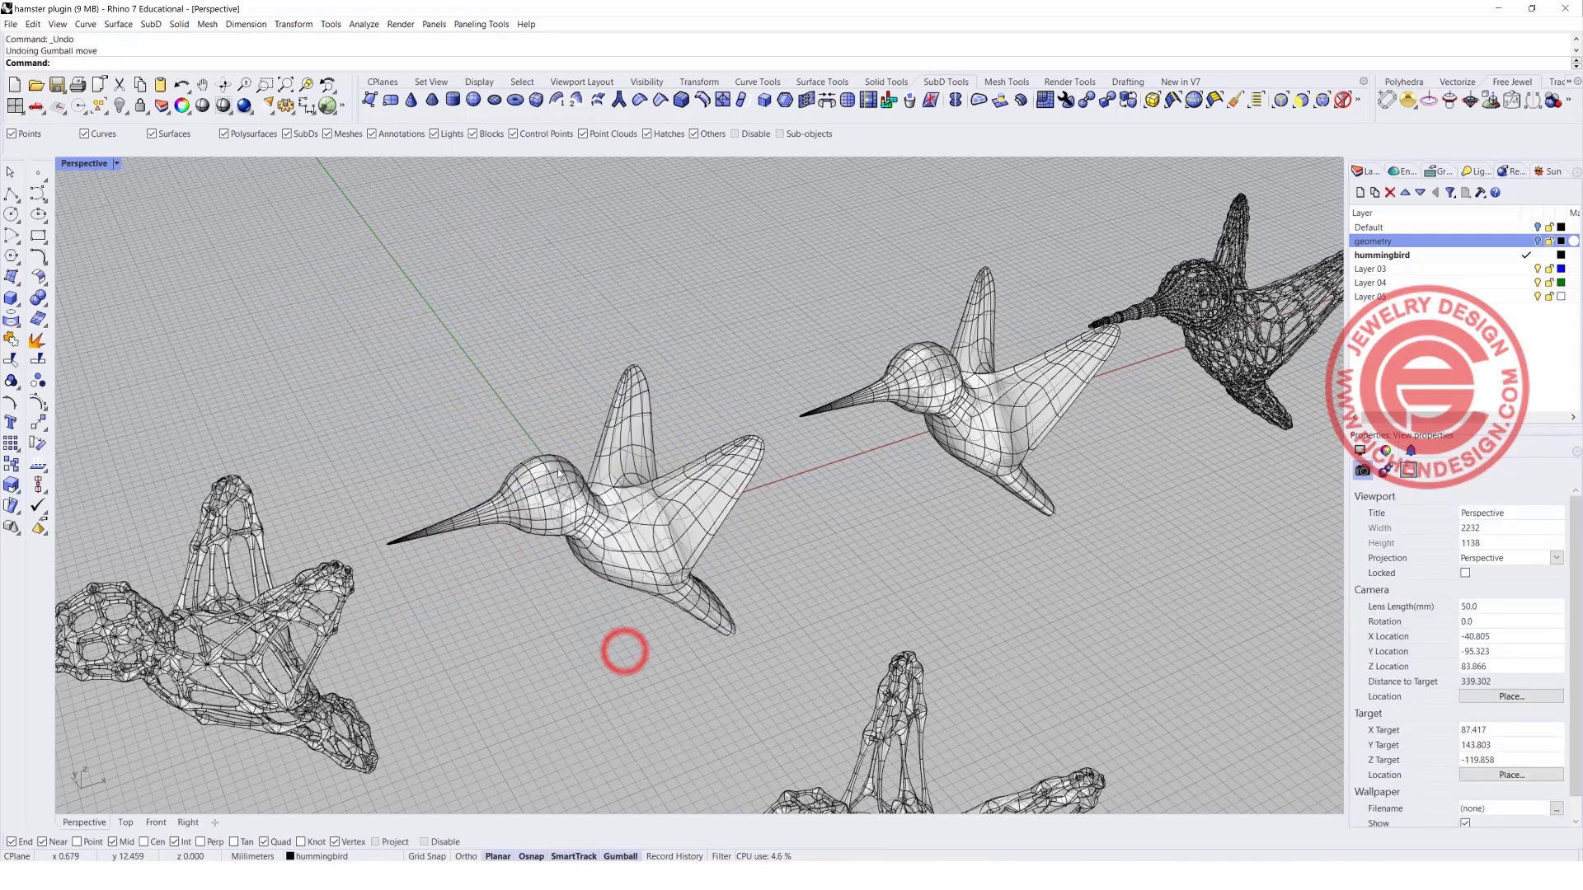
Run HamsterMultipipe on the subdivided hummingbird with node size 0.3 and strut size 0.3.
click(606, 505)
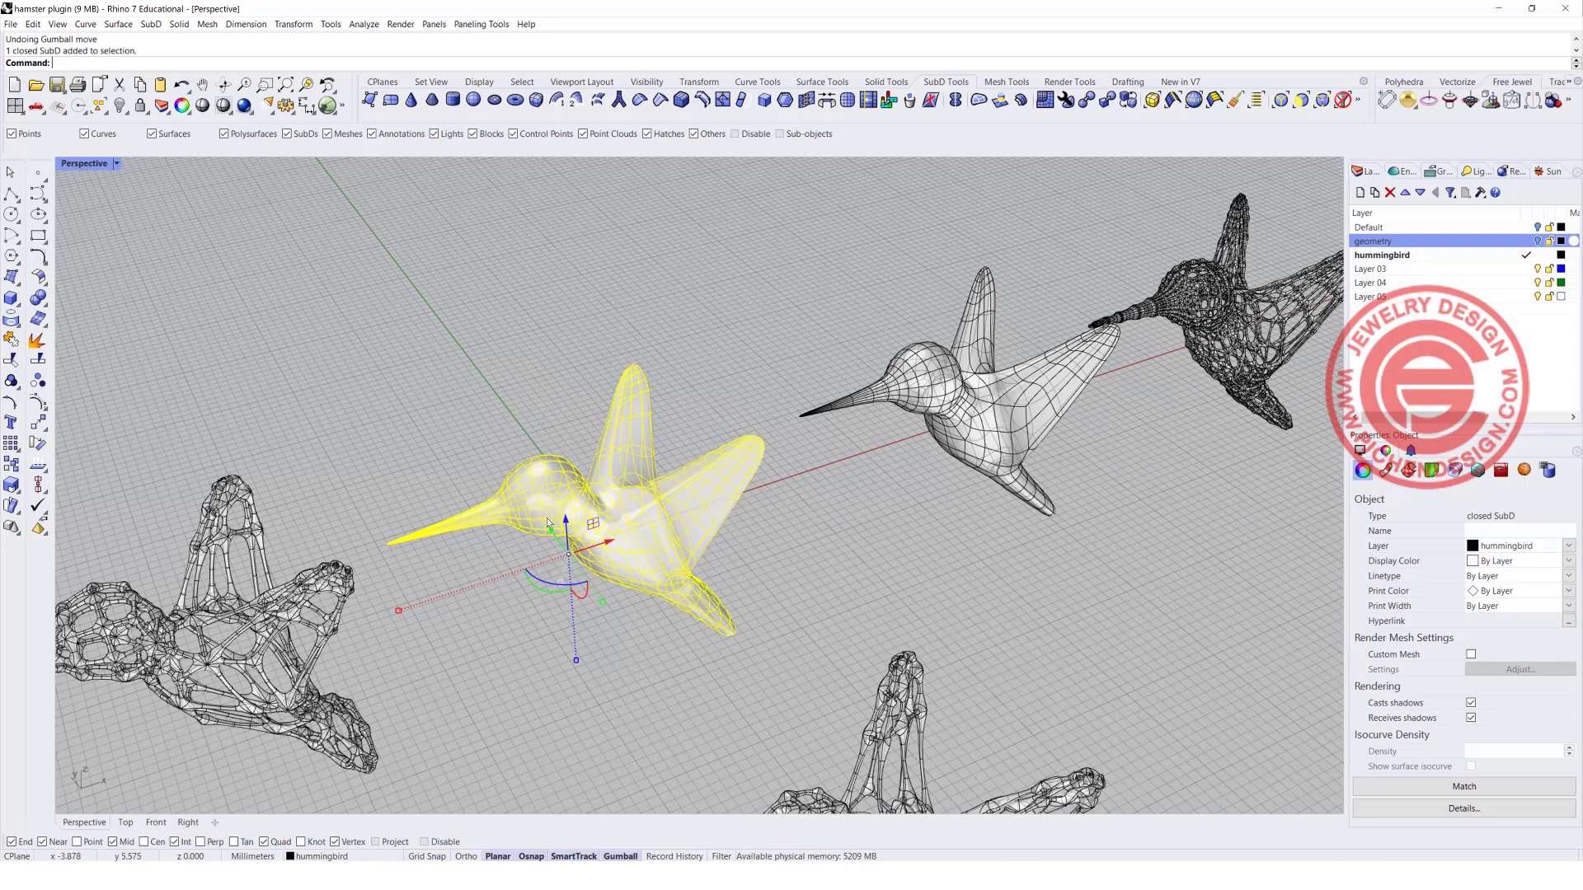
text(HamsterMultipipe)
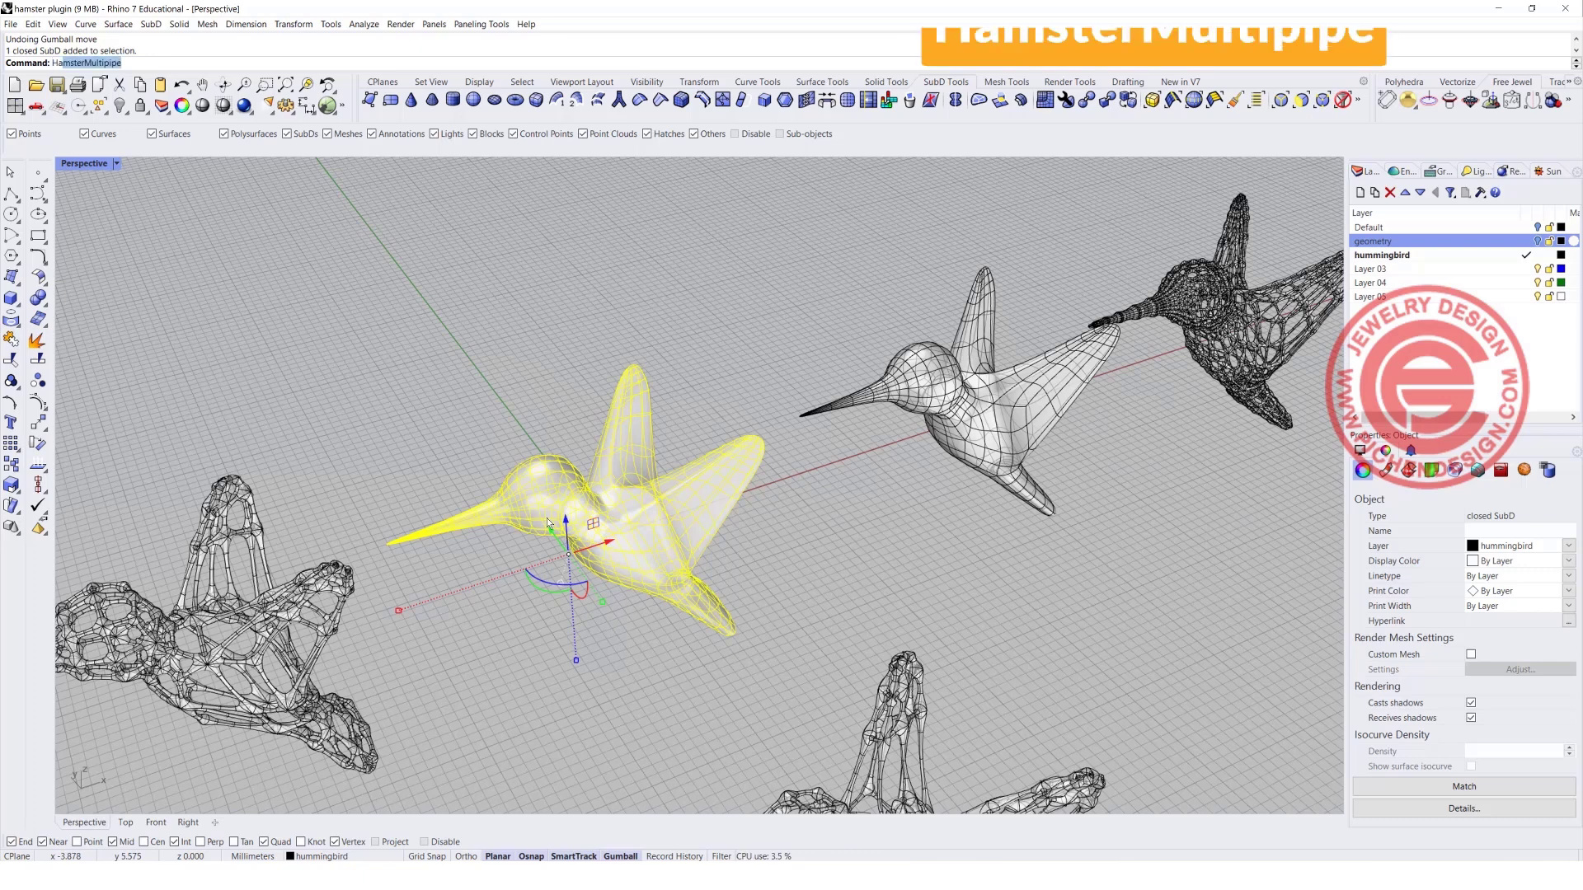
key(Return)
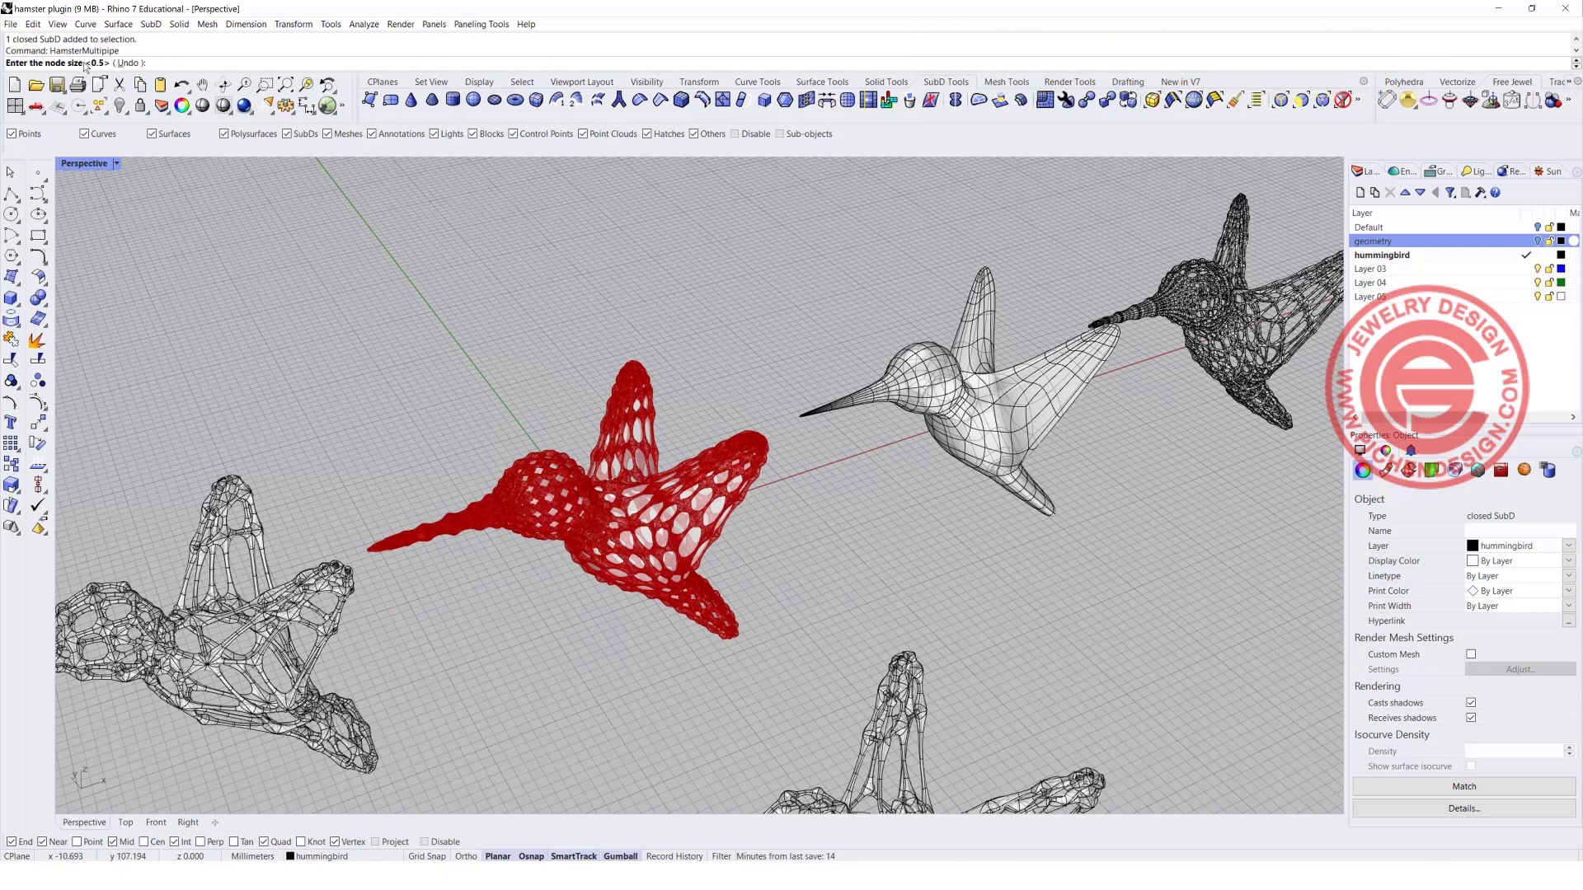
text(.3)
key(Return)
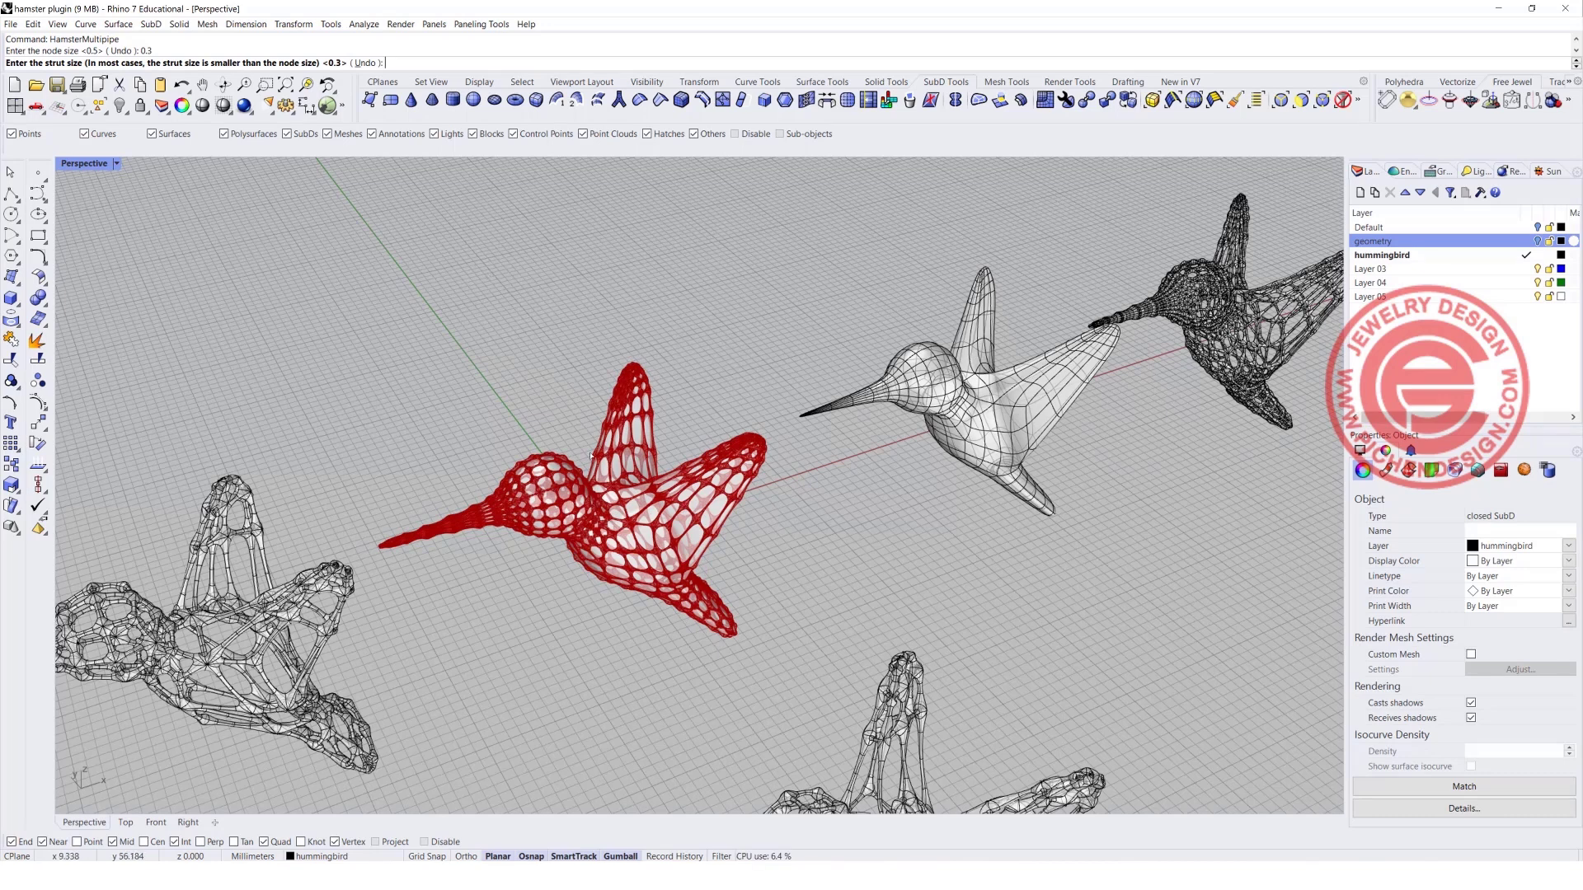
key(Return)
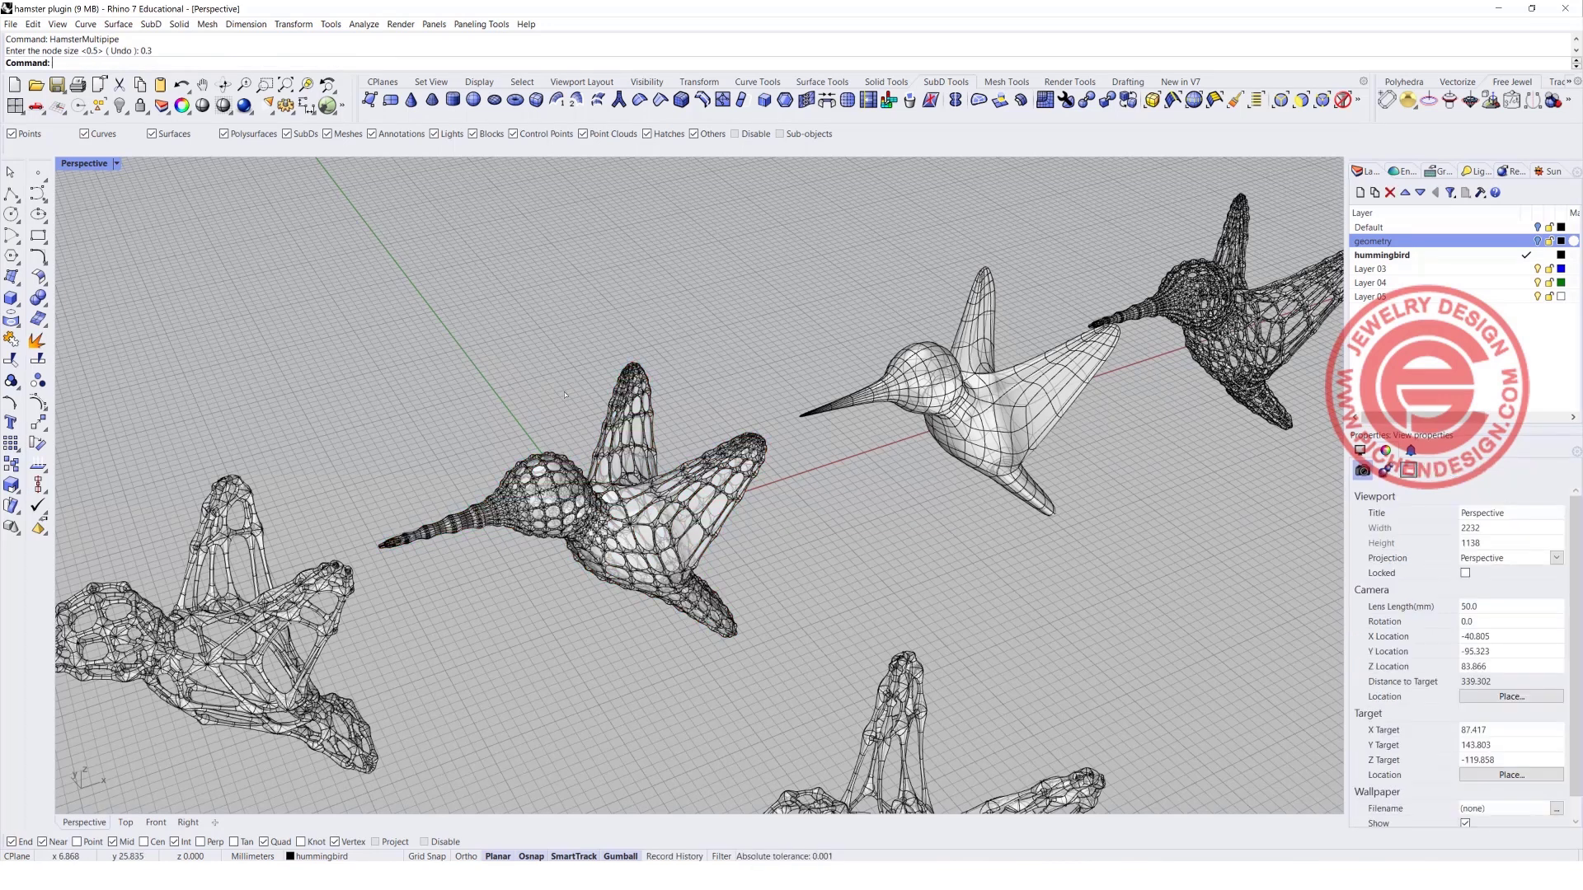
Undo the sideways shift of the new fine multipipe frame and raise it above the subdivided solid hummingbird.
click(559, 455)
drag(640, 533, 602, 546)
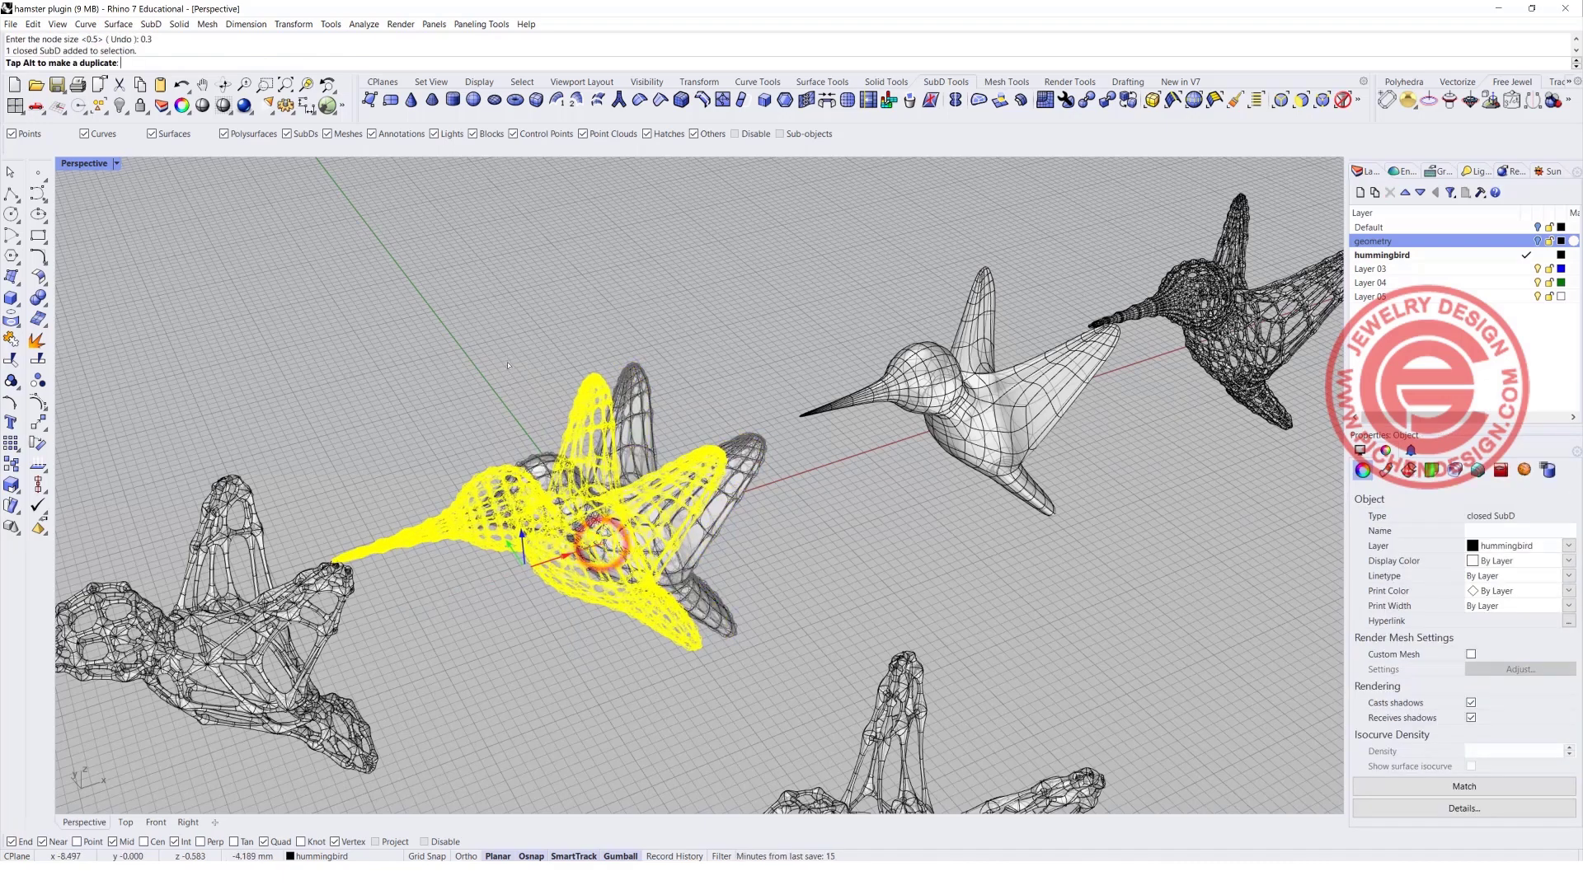
key(ctrl+z)
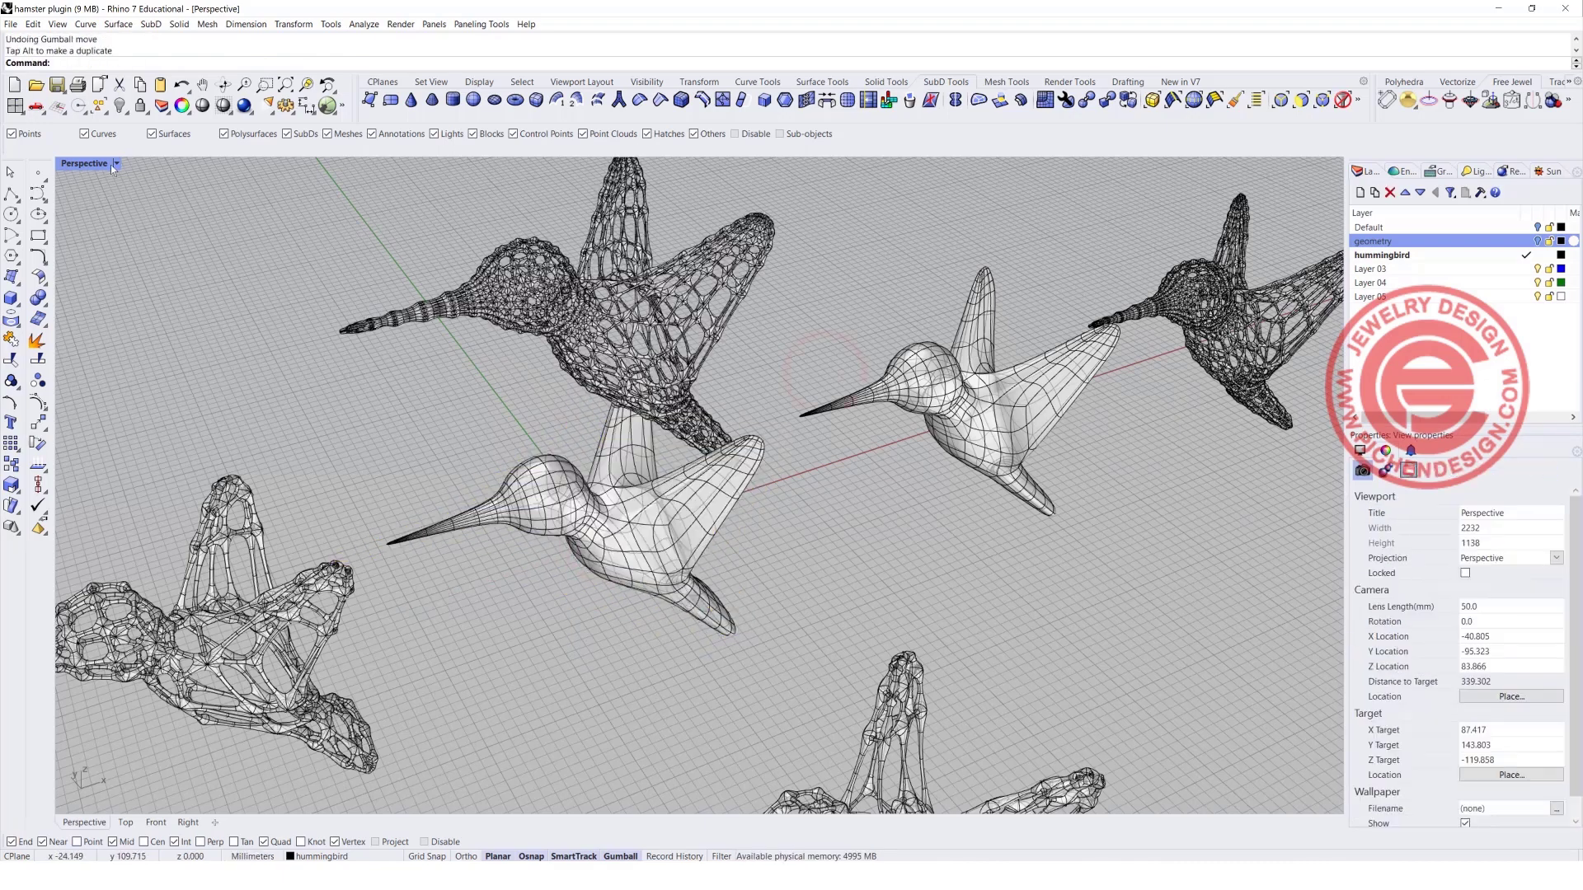
Set the Perspective viewport to Rendered display and examine the raised frame alongside the other hummingbird models.
click(114, 164)
click(116, 249)
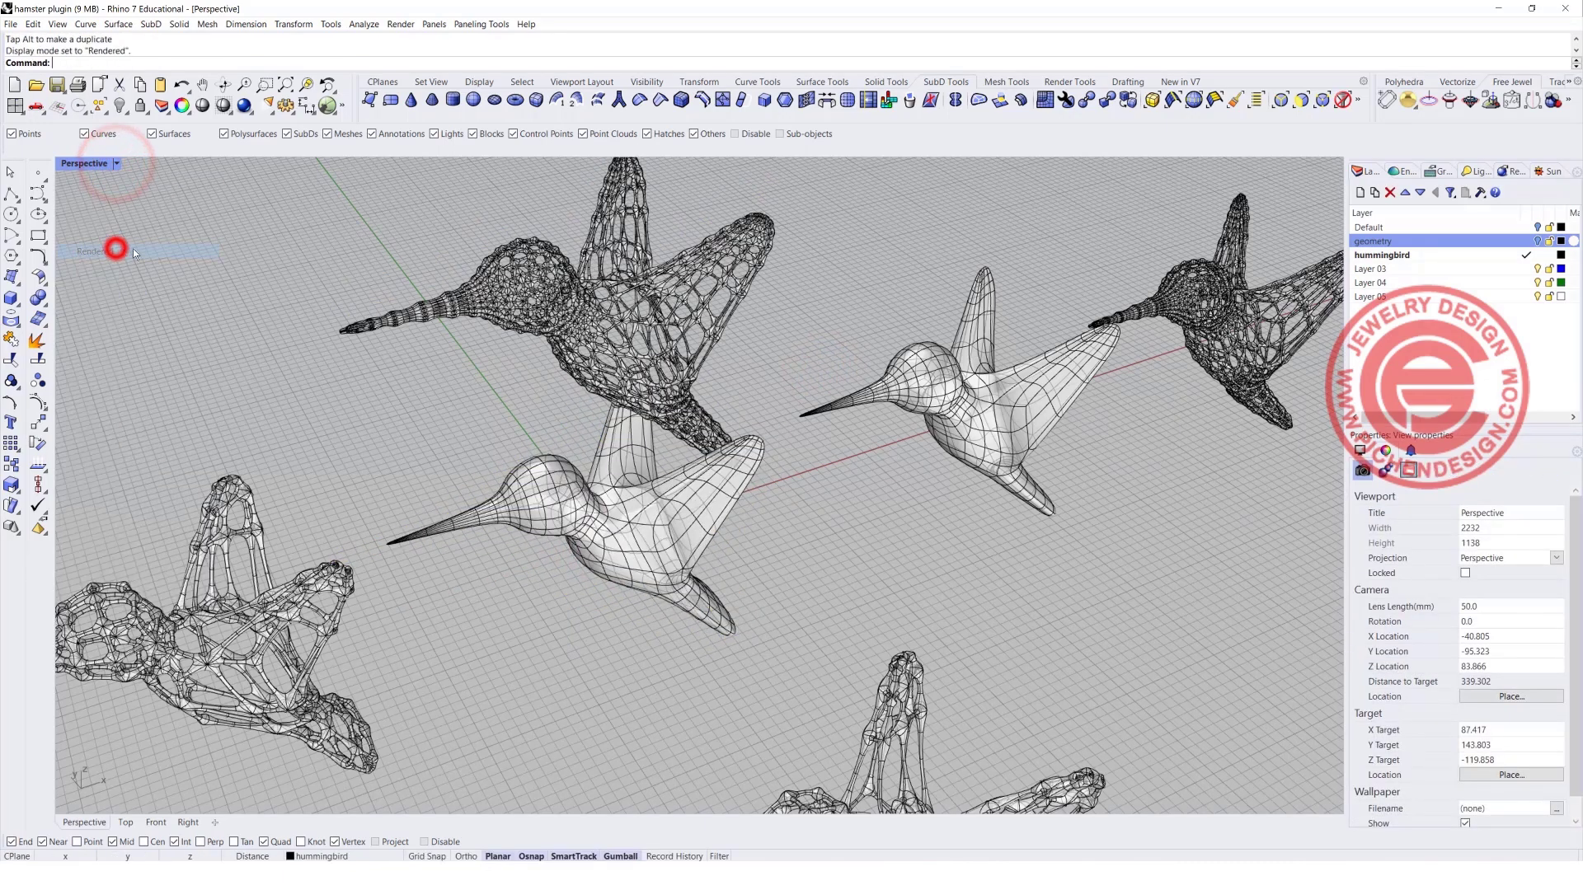
scroll(646, 363, down, 7)
mouse_move(749, 423)
right_down()
mouse_move(709, 452)
mouse_move(734, 449)
right_up()
scroll(587, 379, up, 7)
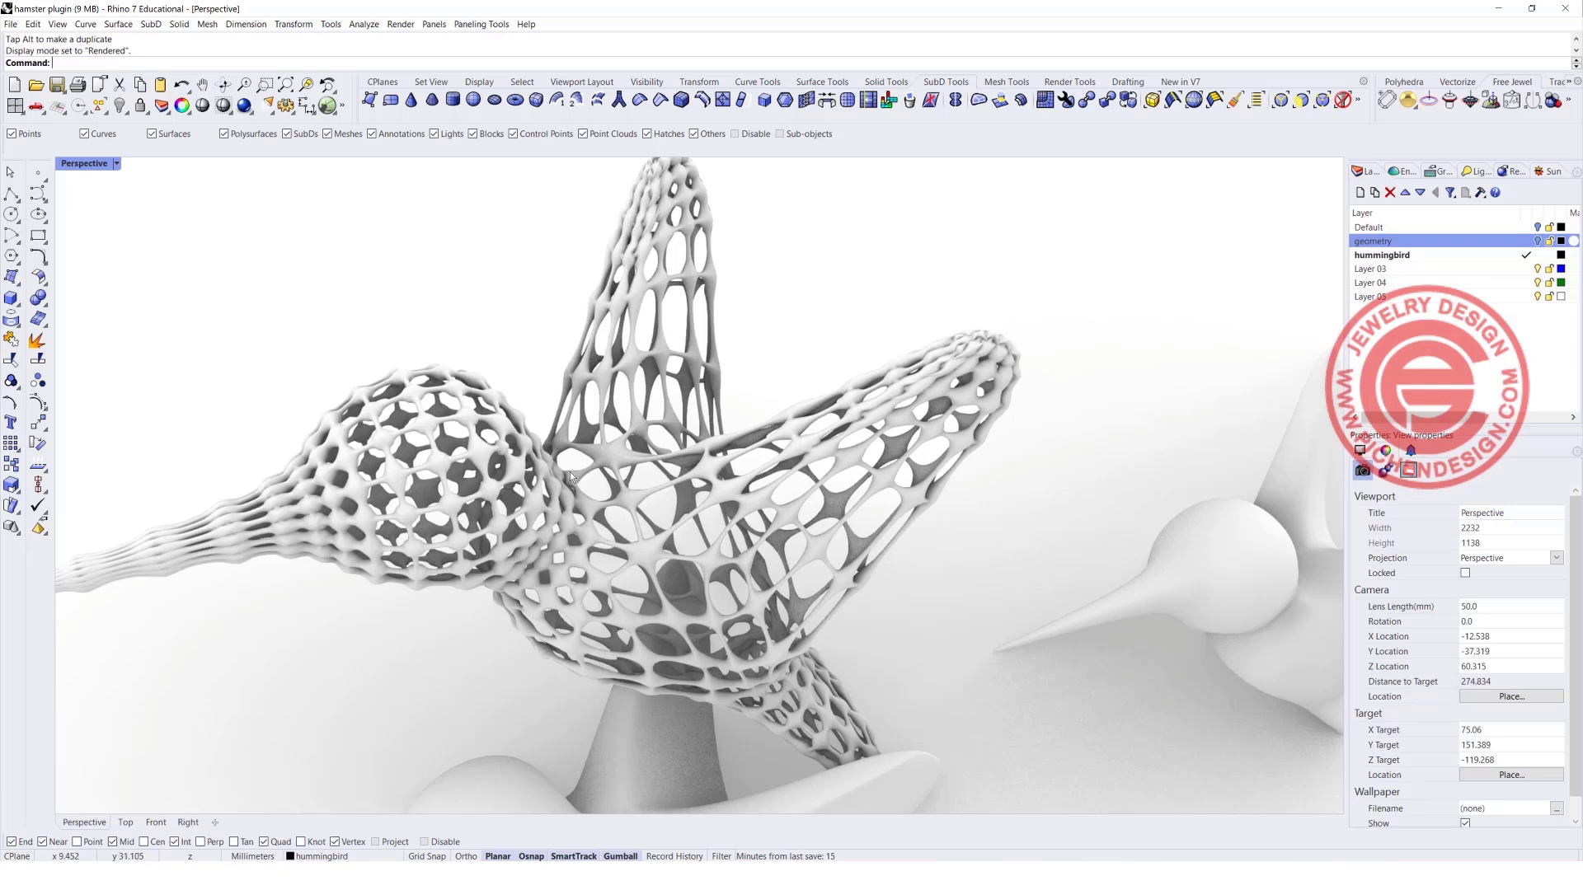
scroll(567, 466, down, 7)
right_drag(651, 541, 704, 551)
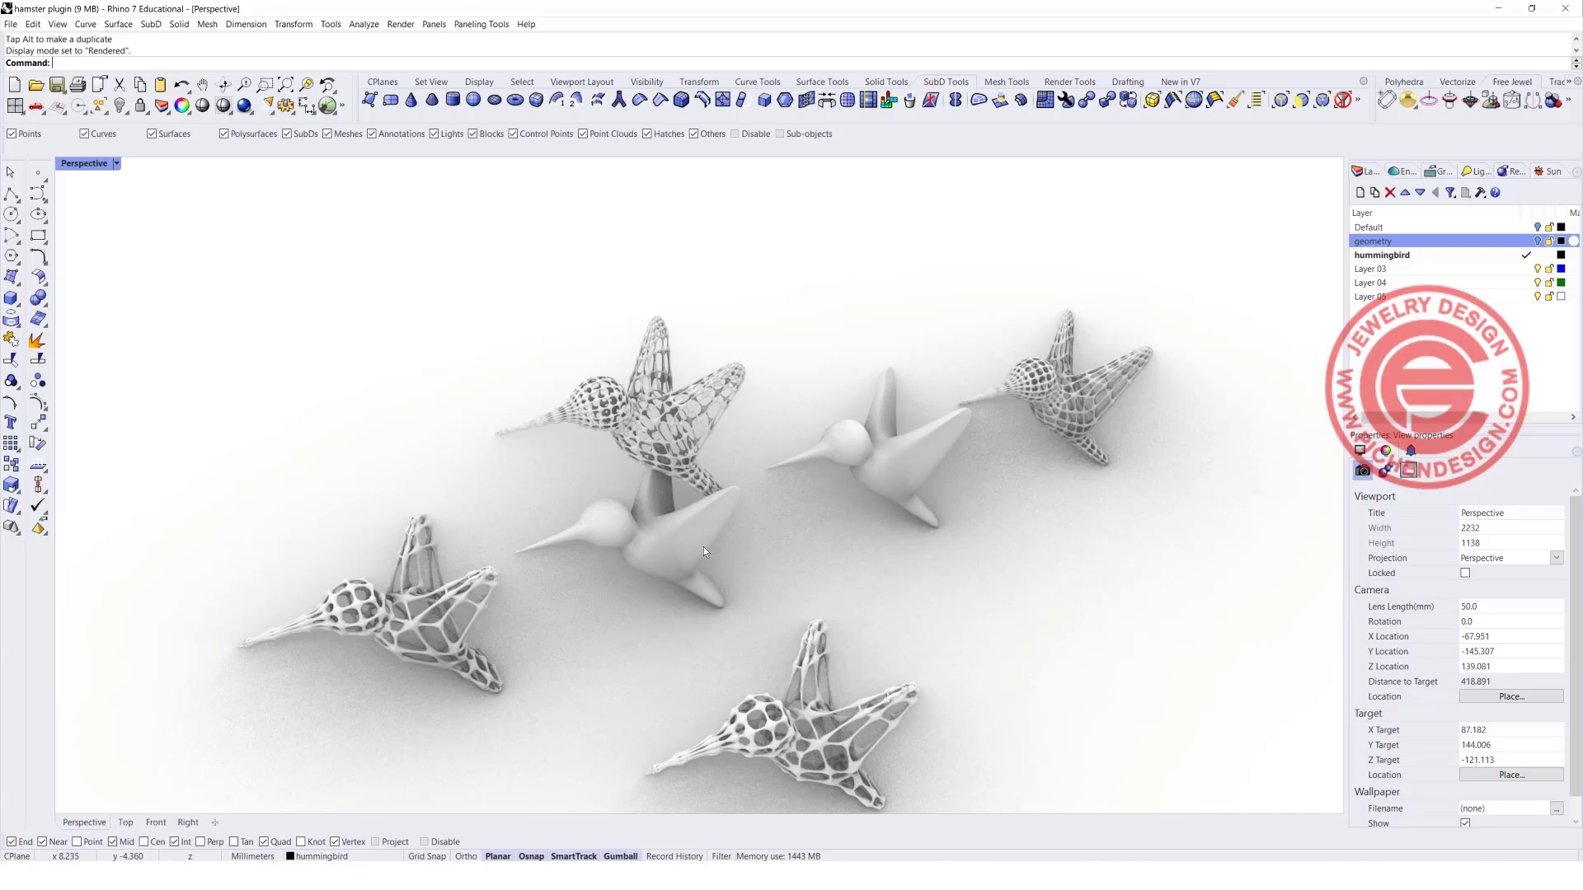